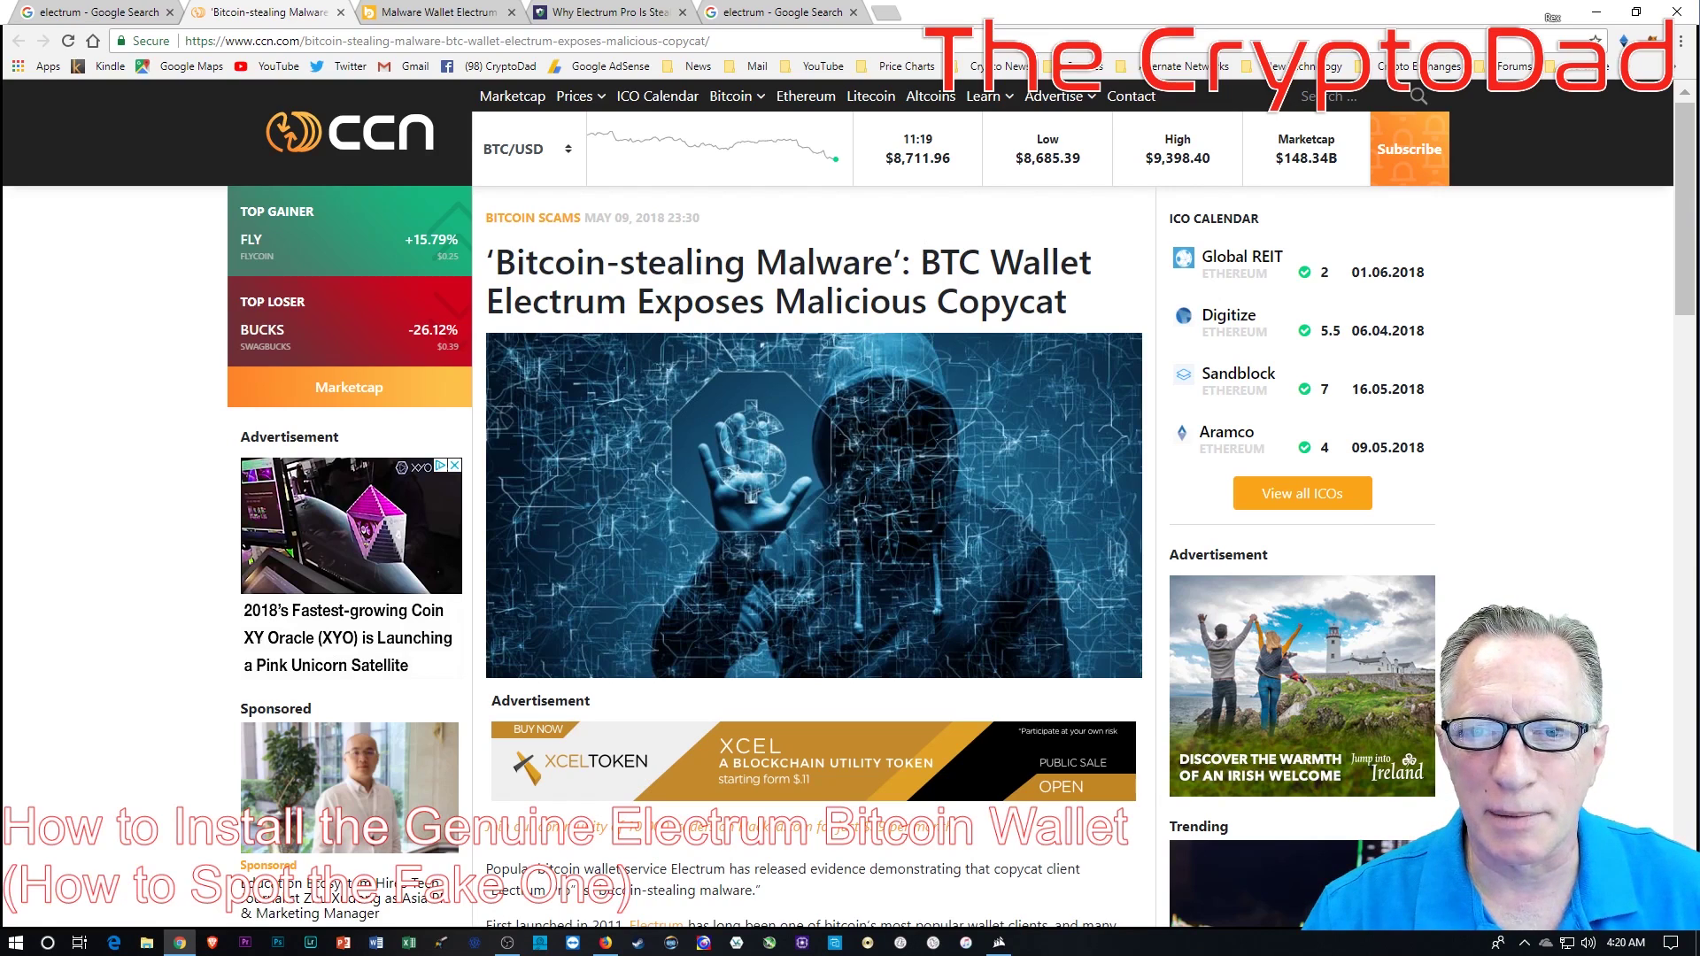
scroll(878, 546, "down", 1)
scroll(878, 546, "down", 4)
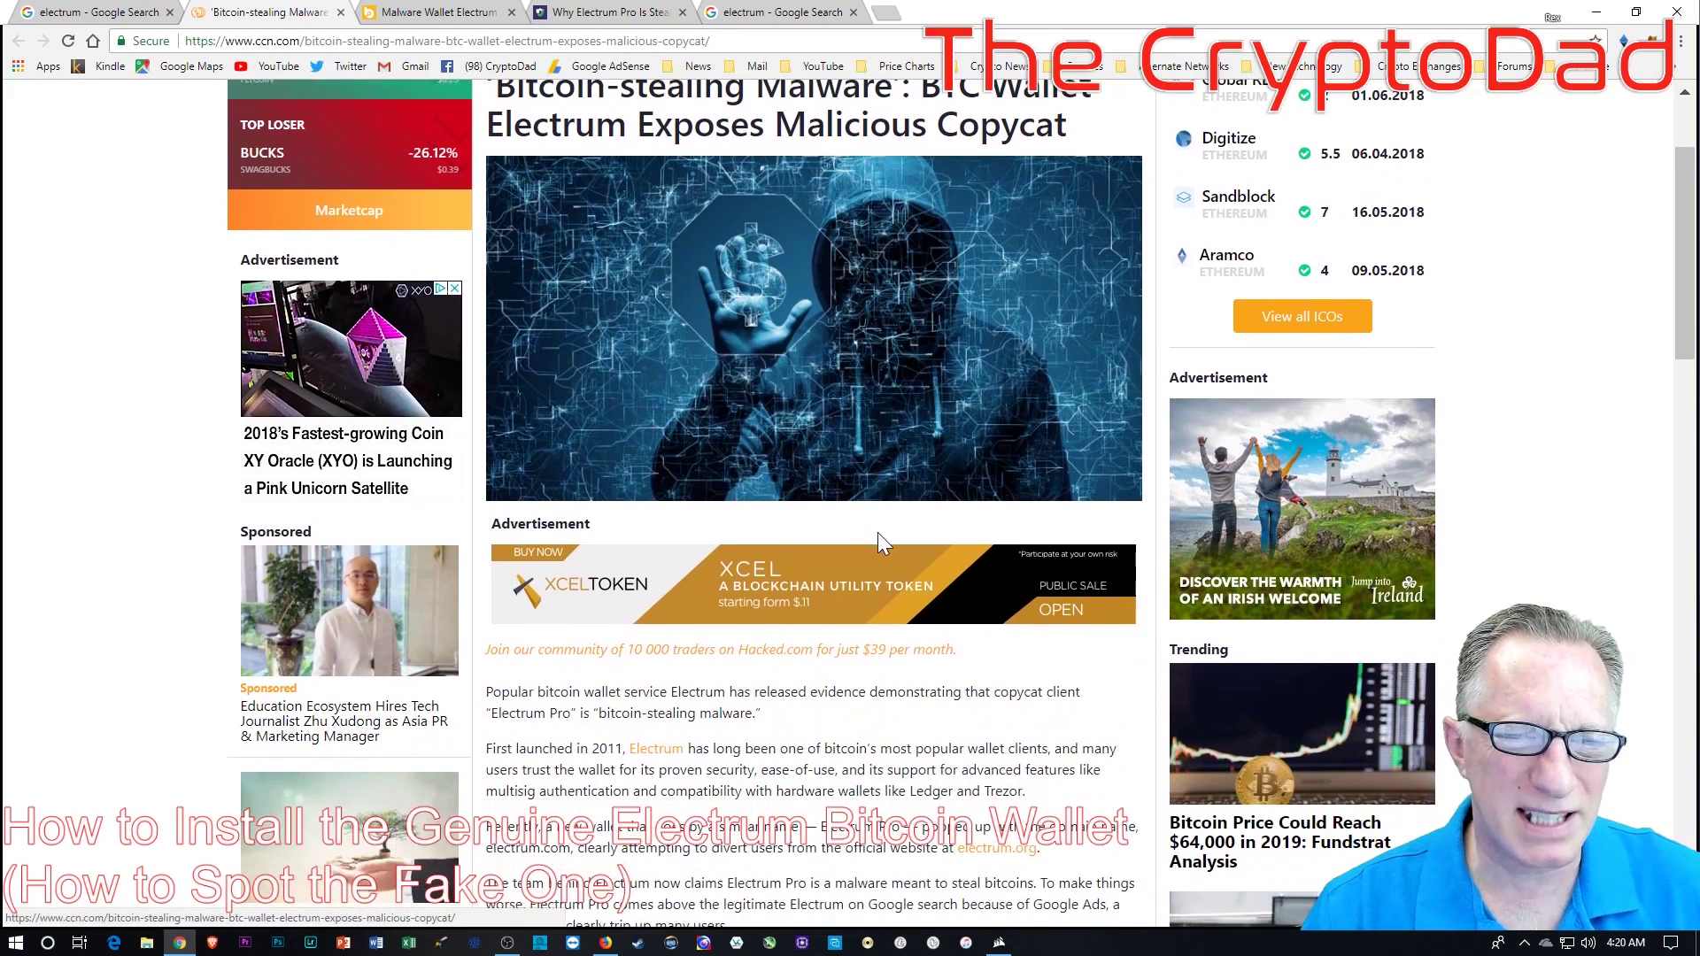
scroll(878, 547, "down", 1)
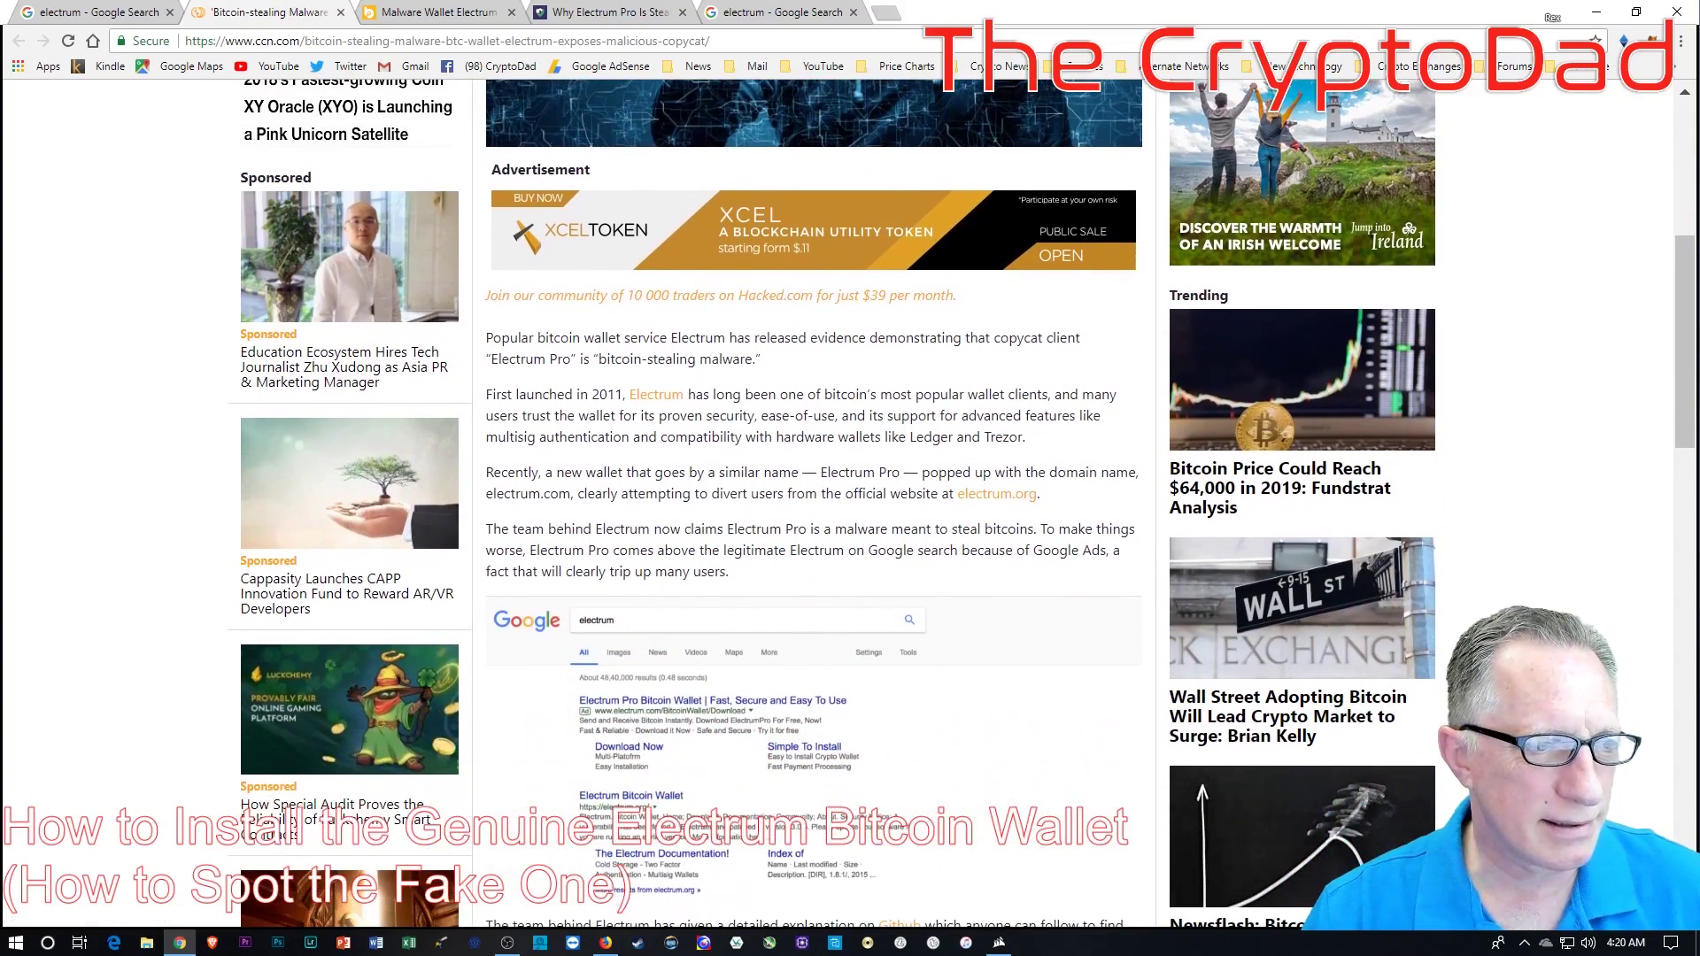
scroll(641, 434, "down", 3)
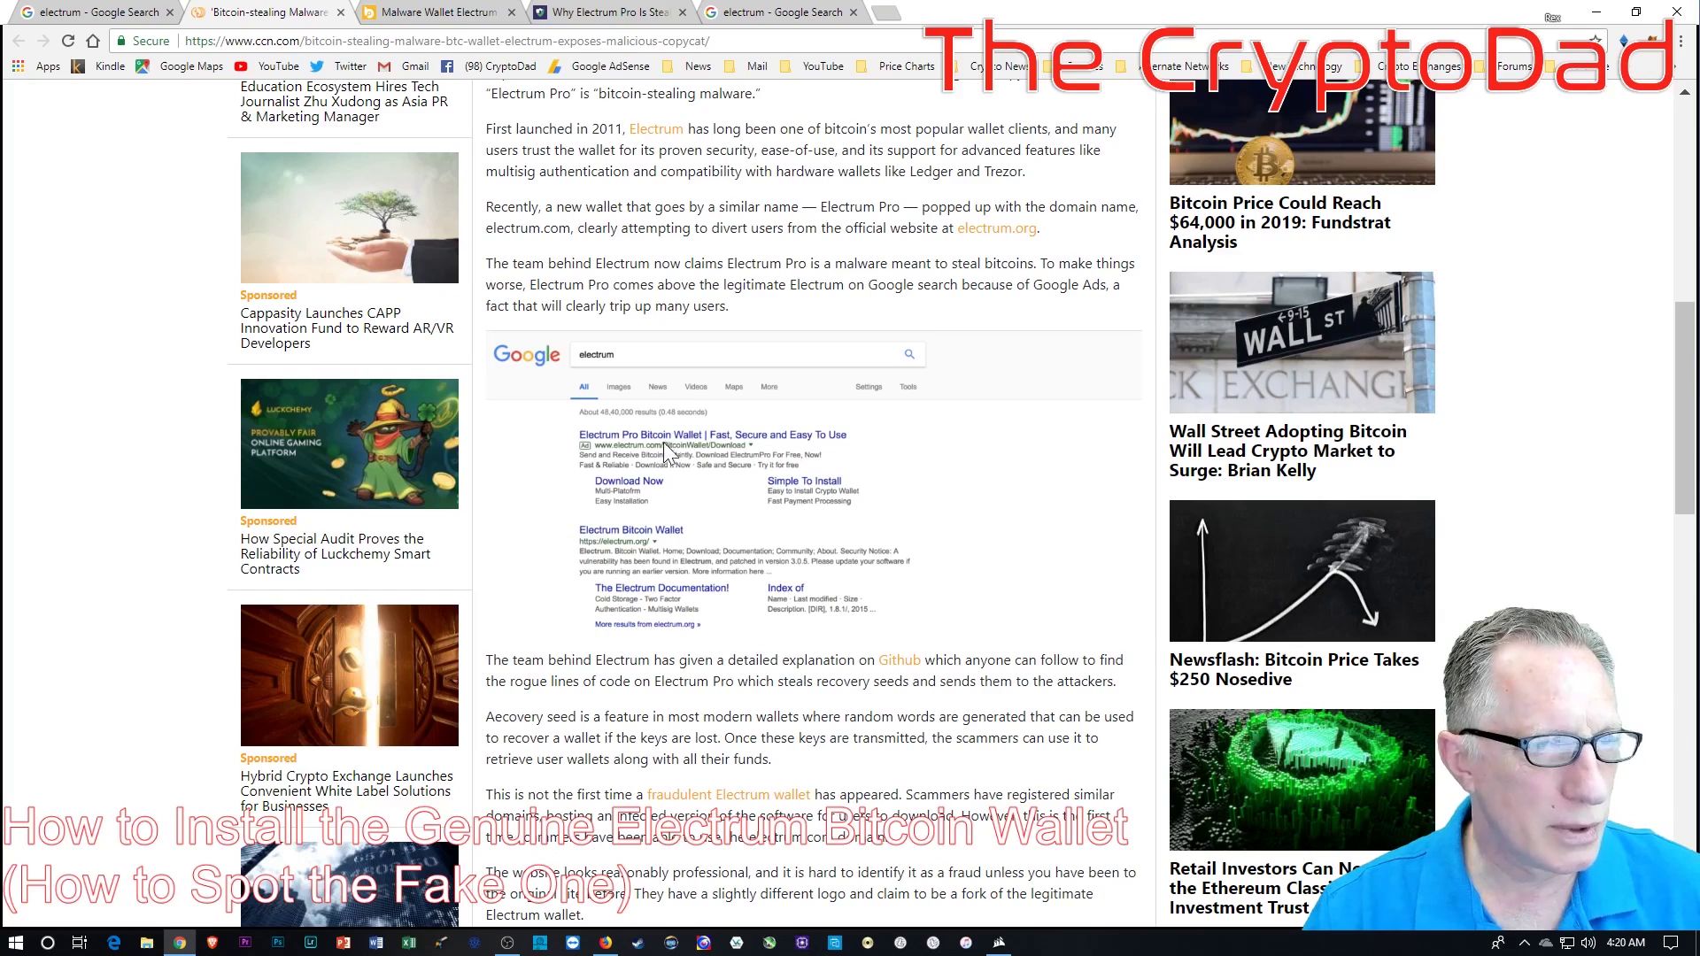
scroll(942, 508, "up", 1)
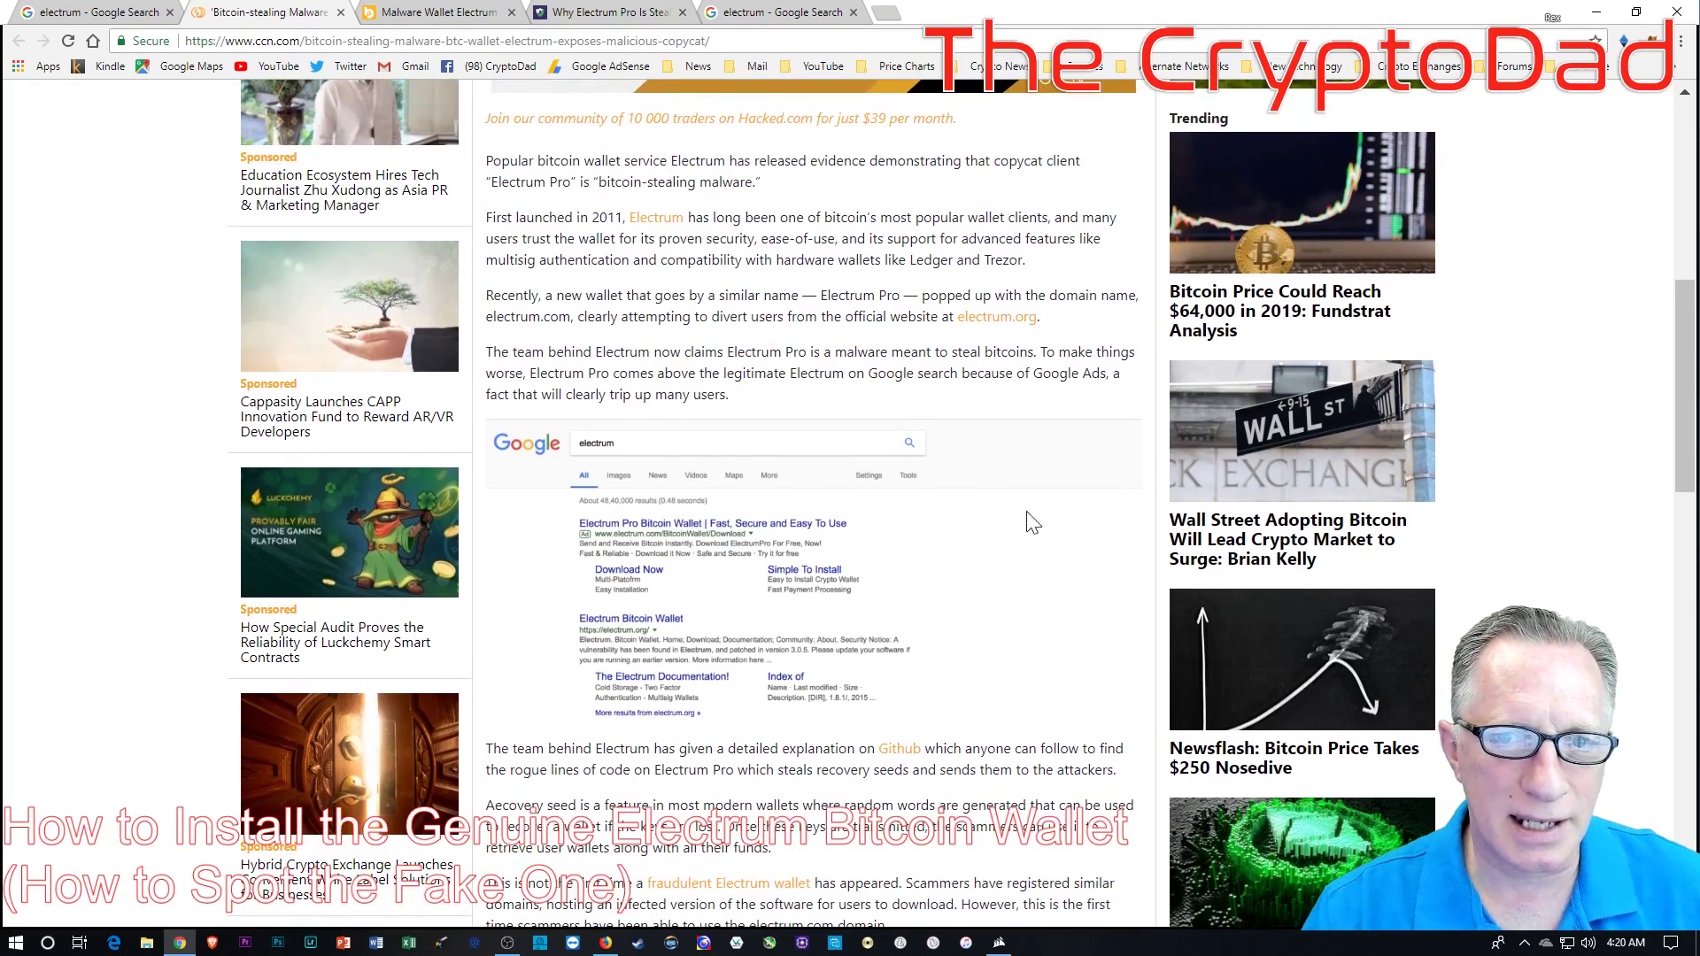
scroll(990, 519, "down", 2)
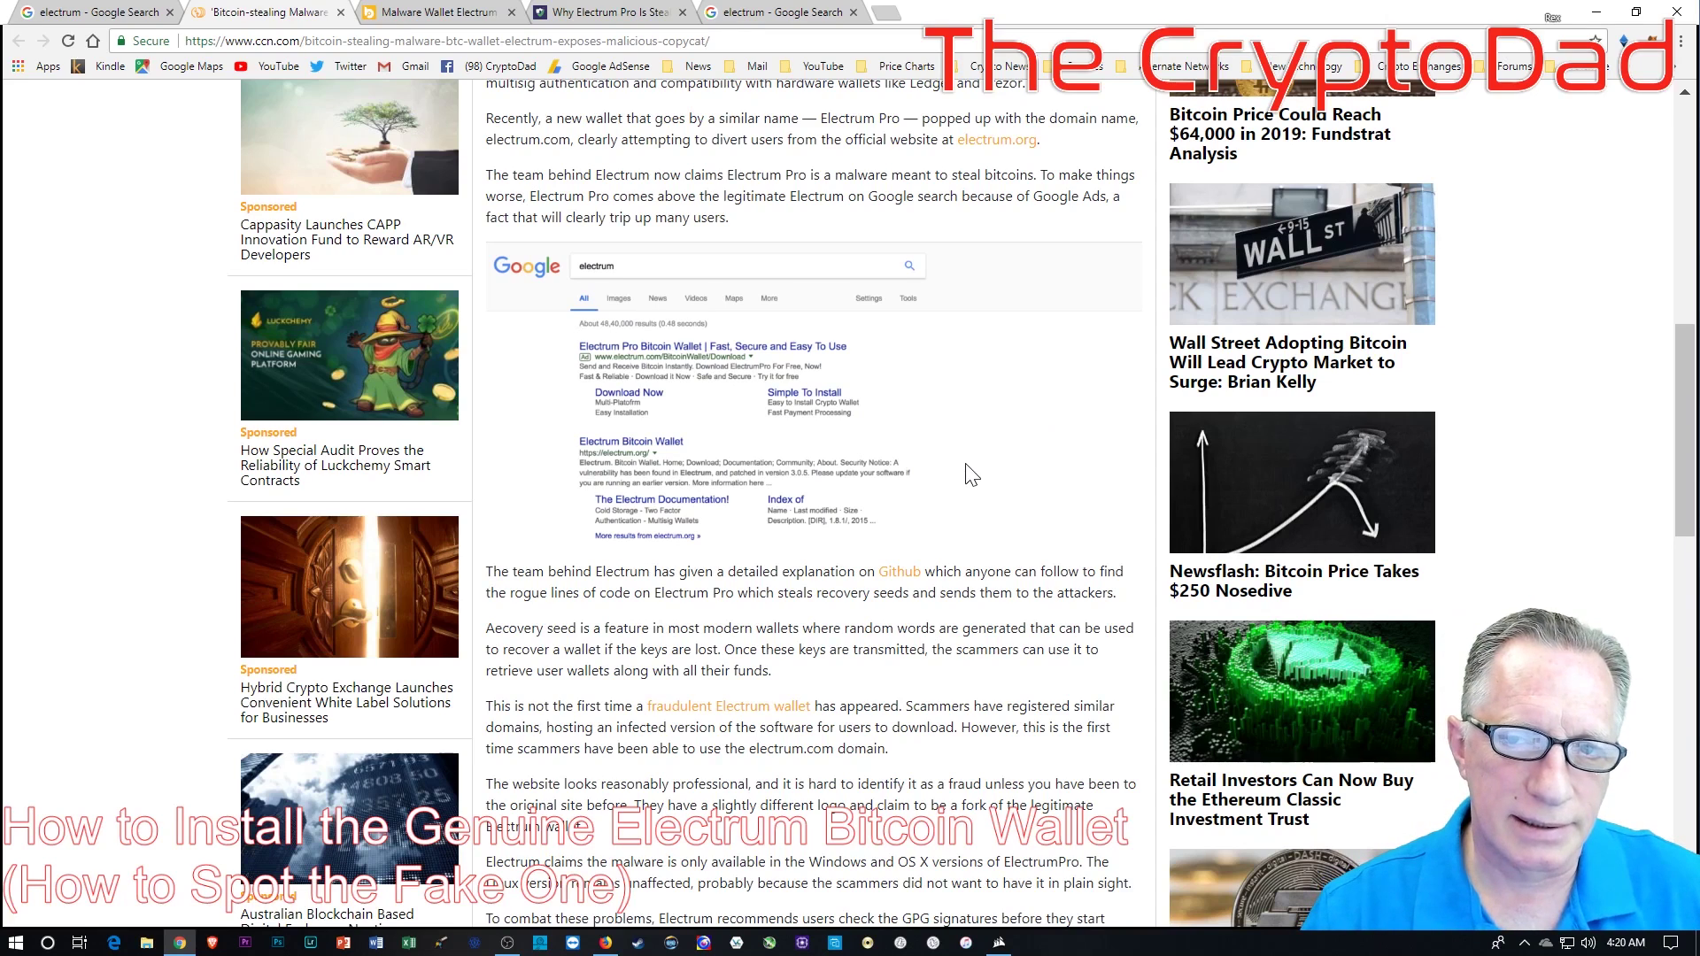
scroll(974, 471, "up", 3)
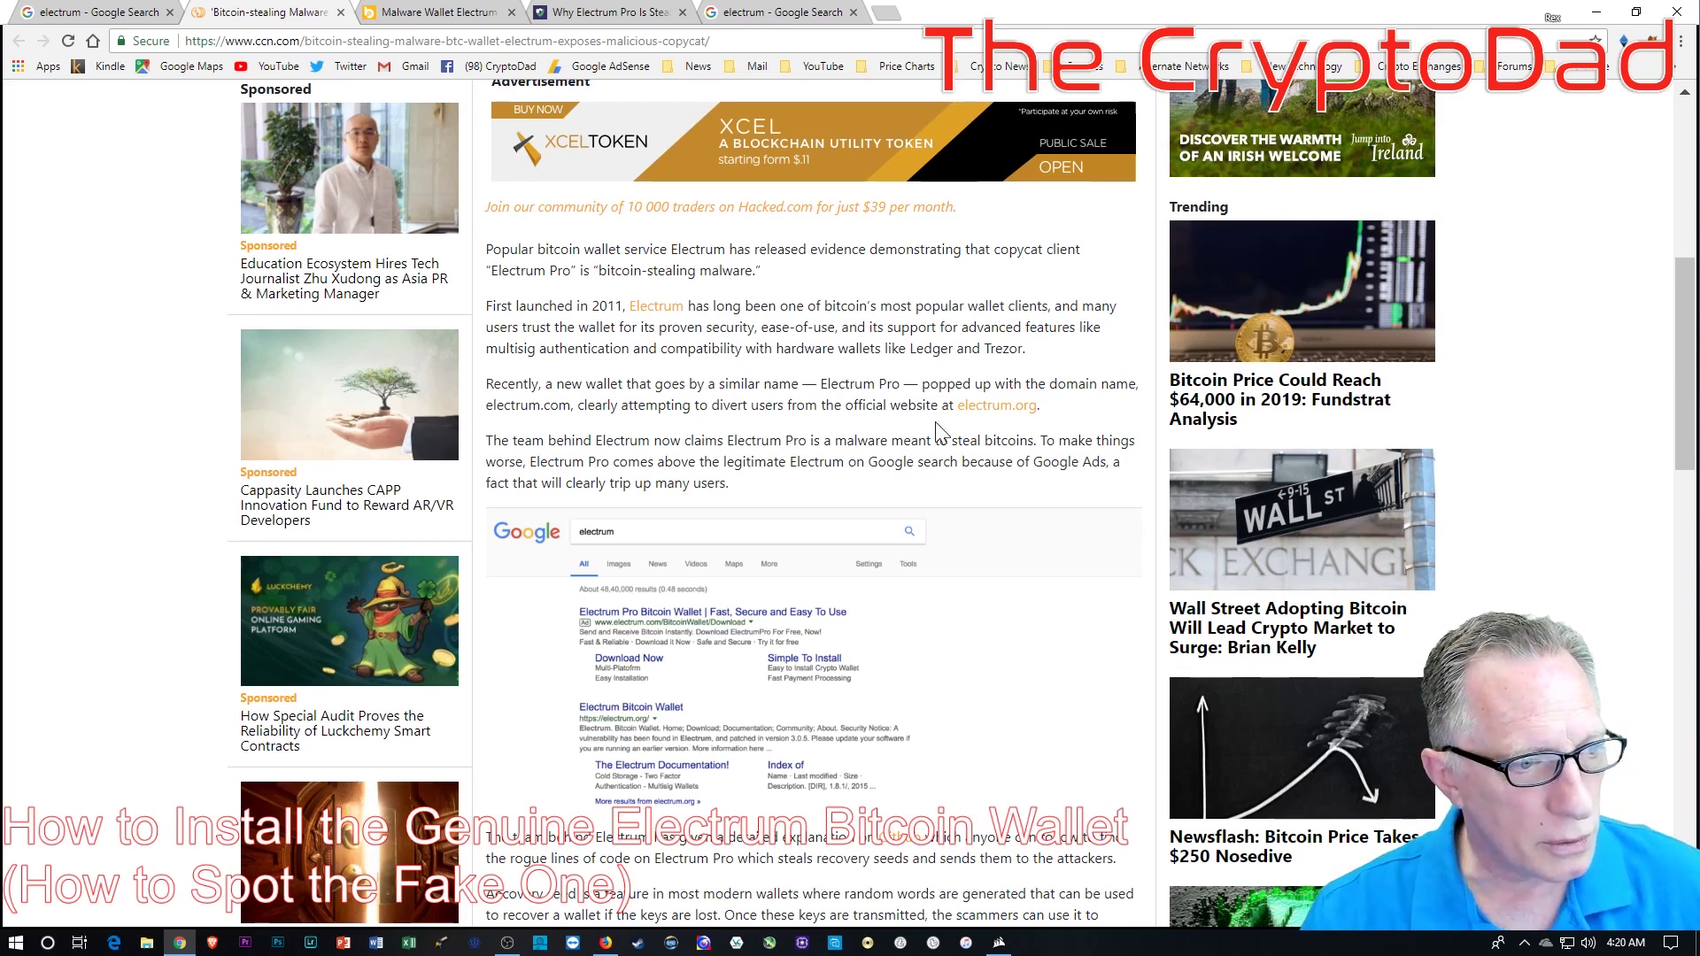
scroll(998, 478, "down", 2)
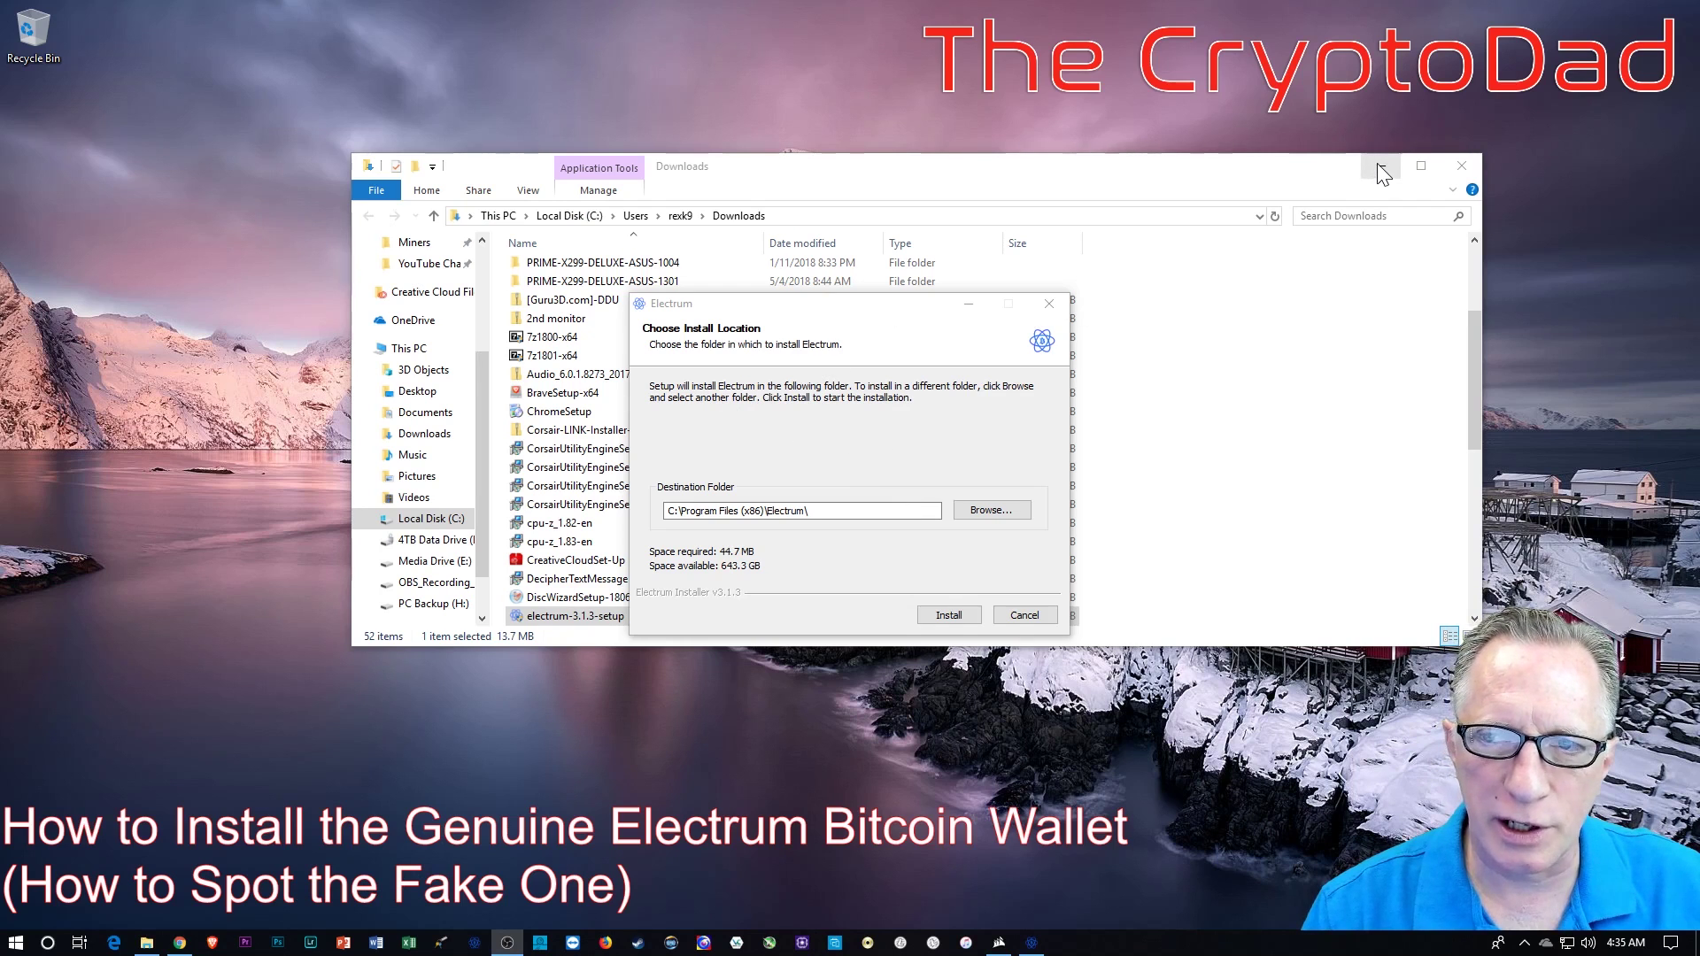
Install Electrum 3.1.3 into C:\Program Files (x86)\Electrum\ and close the finished installer.
left_click(1377, 165)
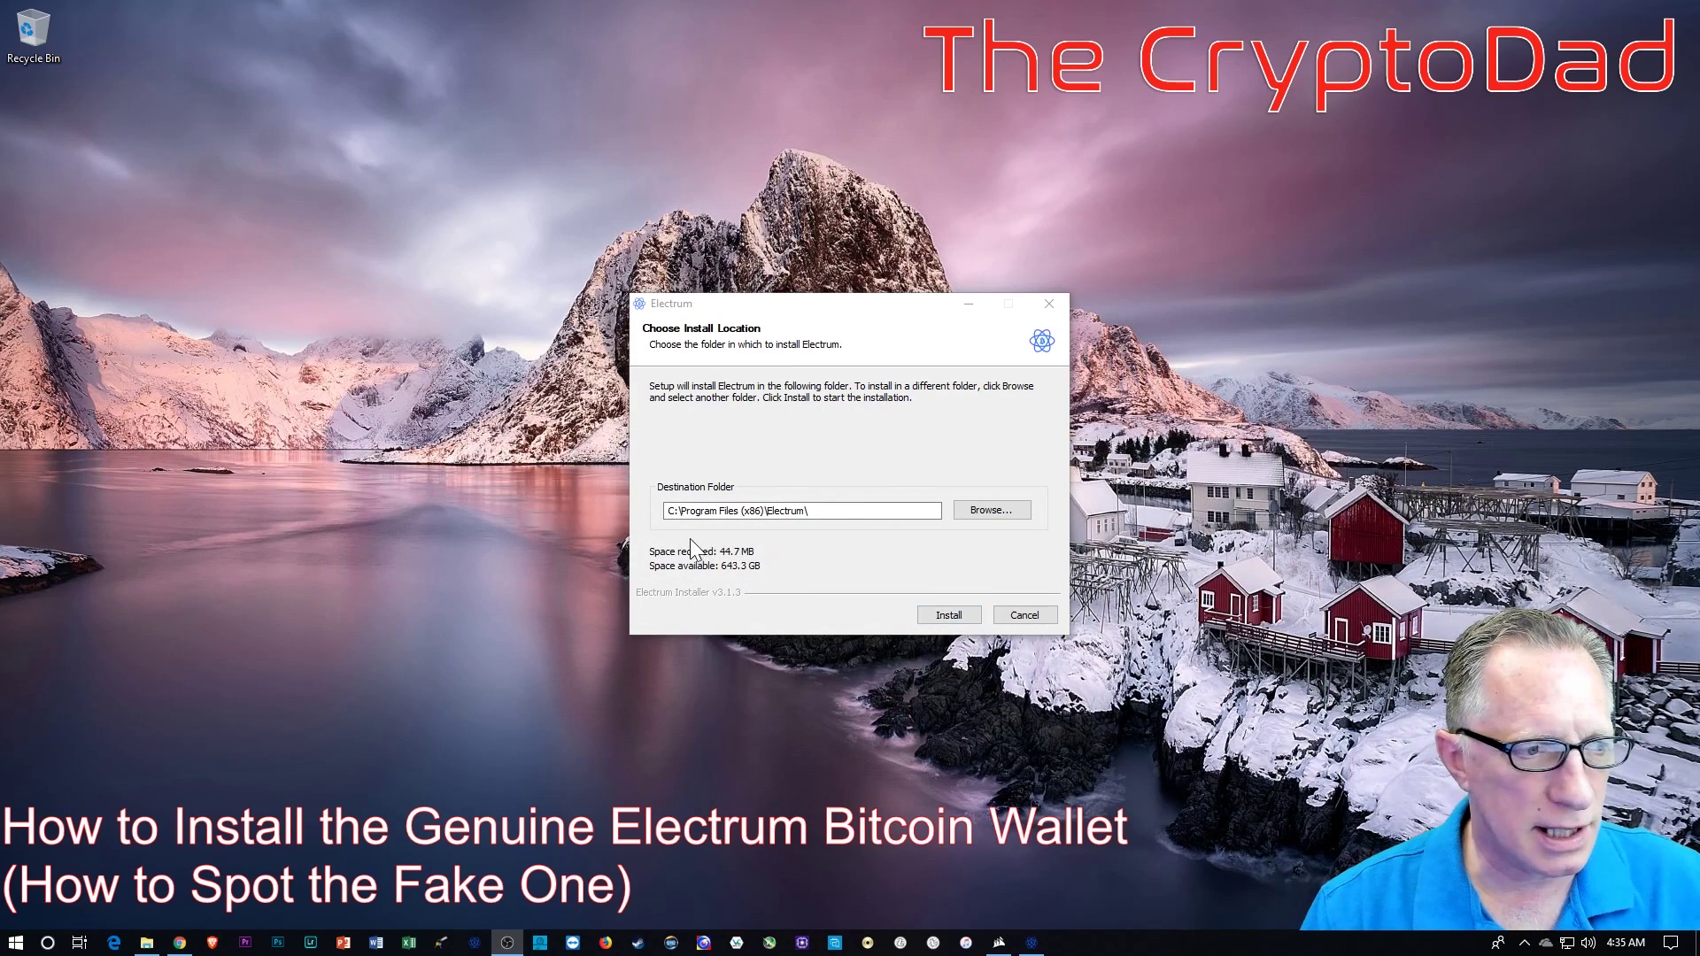
left_click(953, 615)
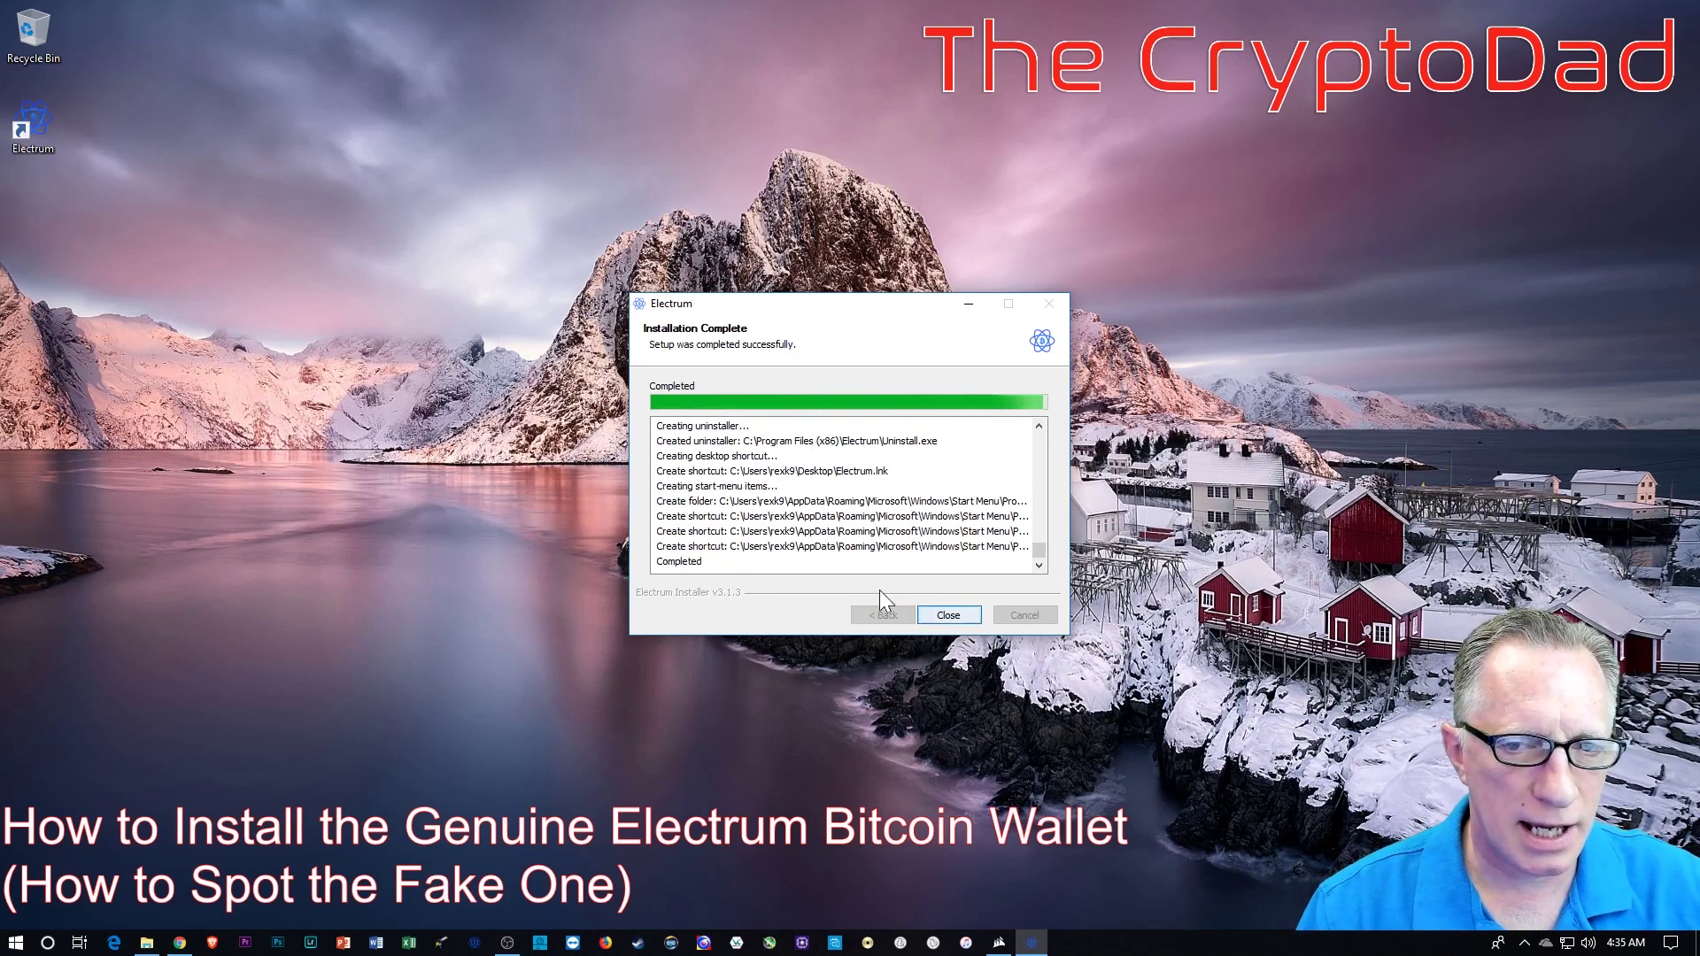
left_click(948, 614)
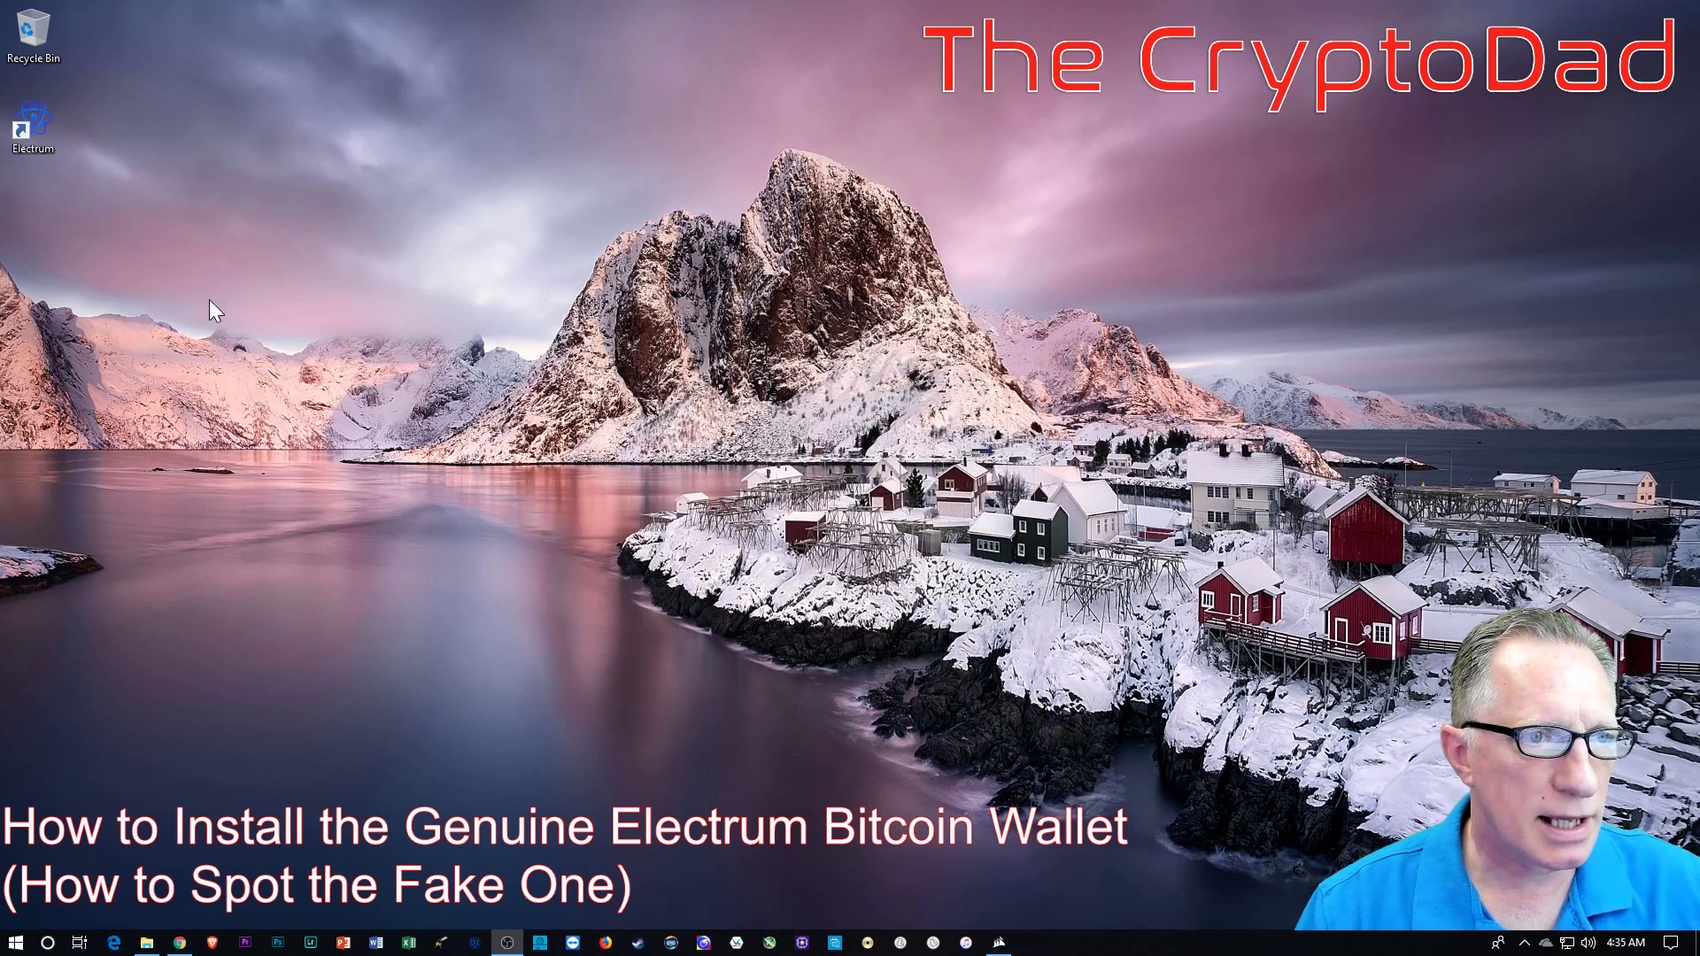
Pin Electrum to the taskbar and delete its desktop shortcut.
right_click(39, 122)
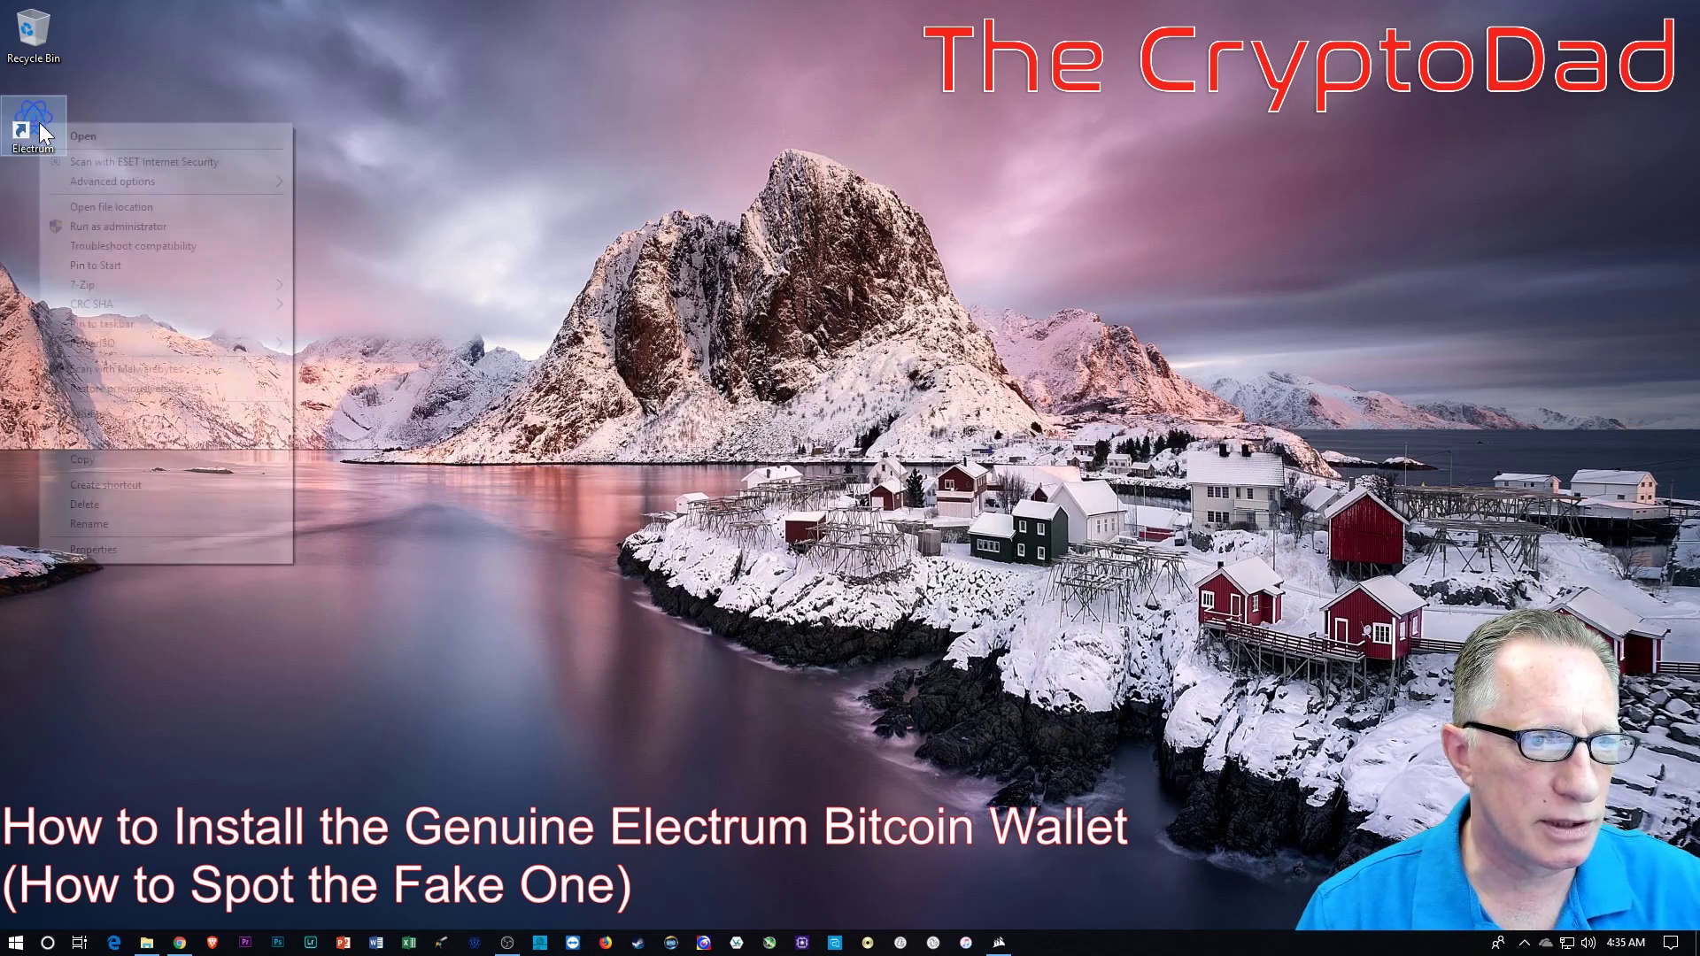
left_click(153, 323)
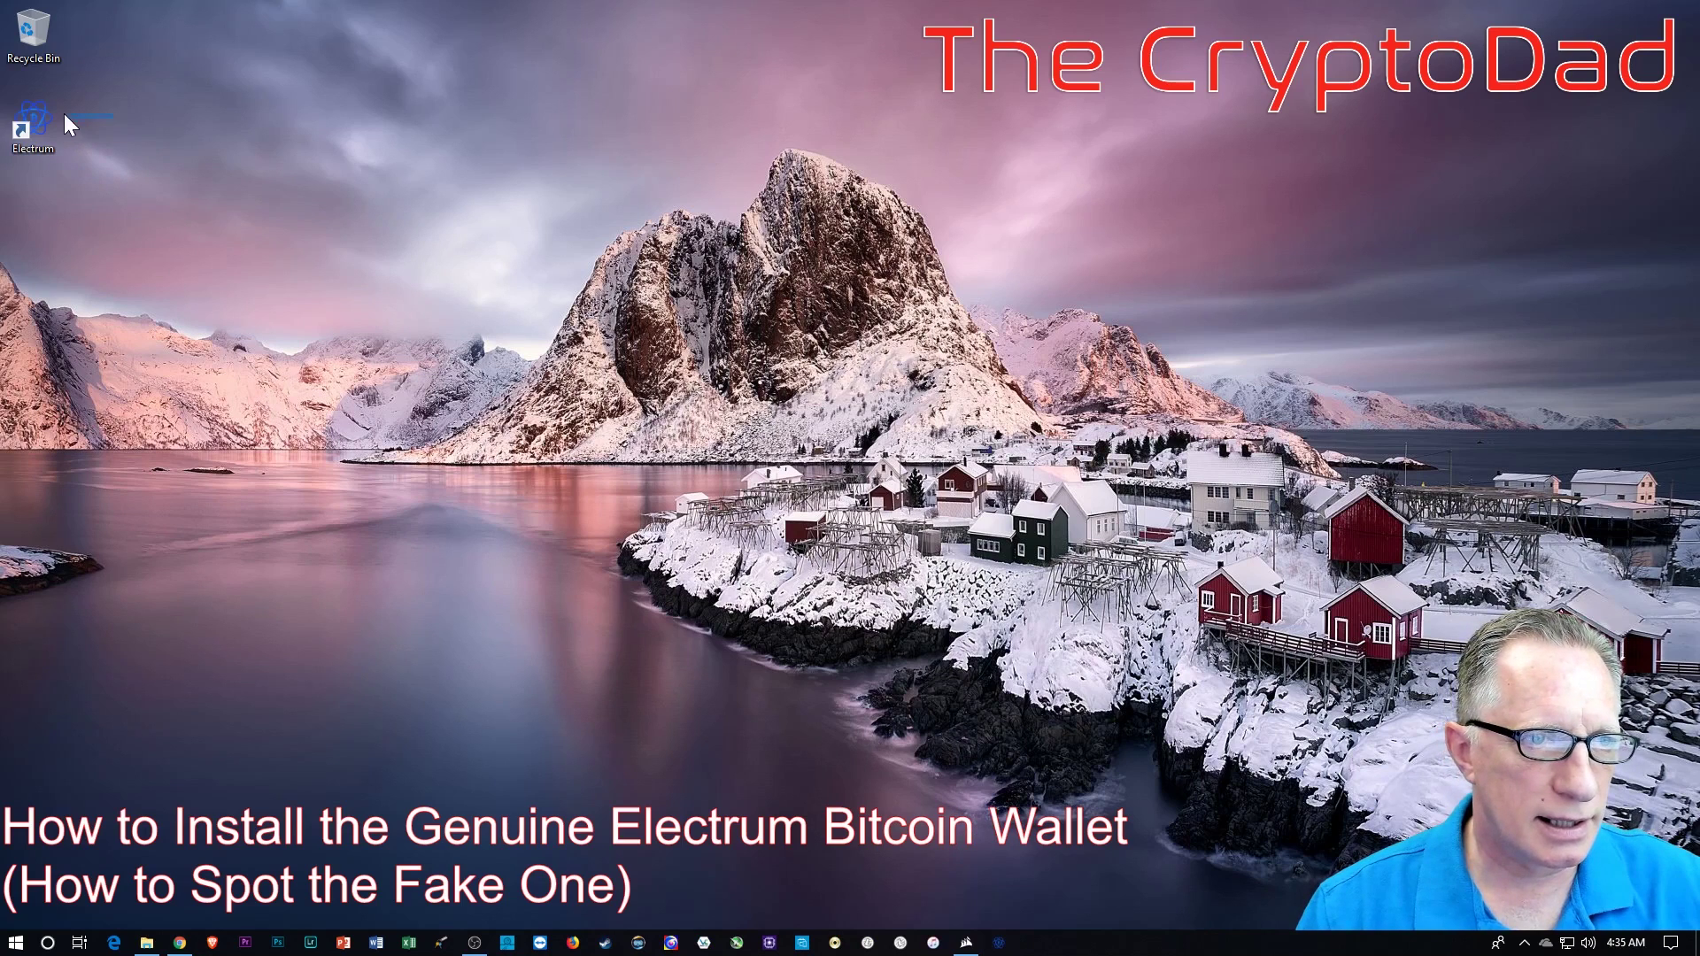
left_click(36, 124)
key("shift+F10")
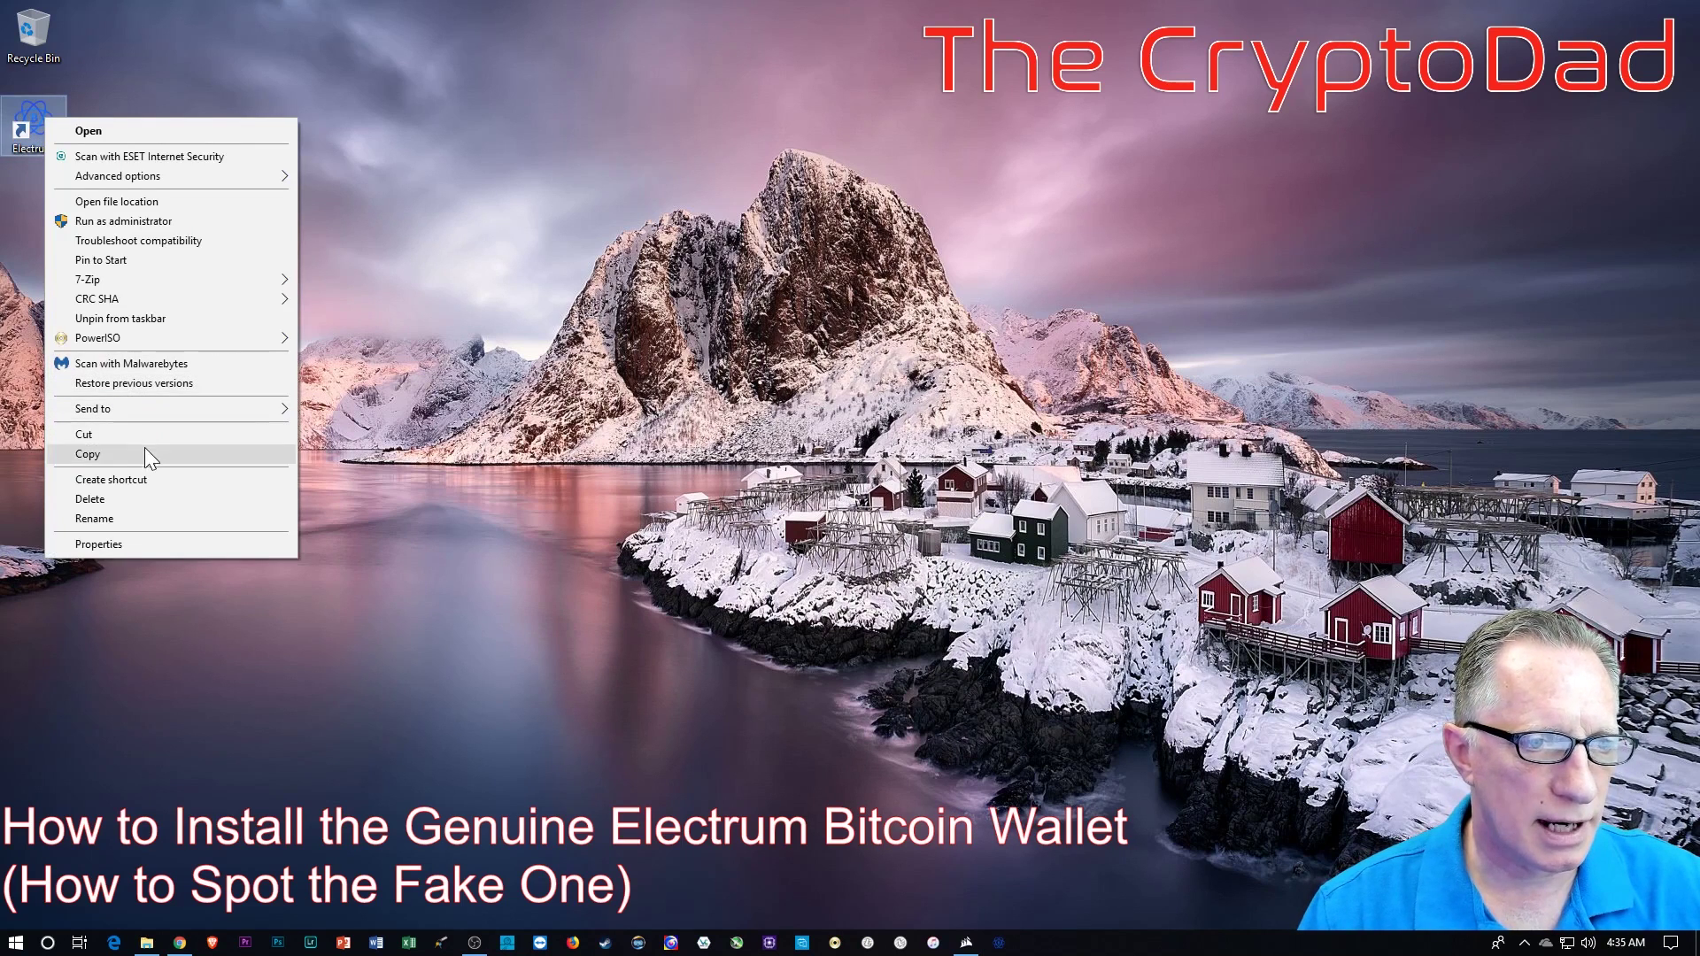
left_click(167, 502)
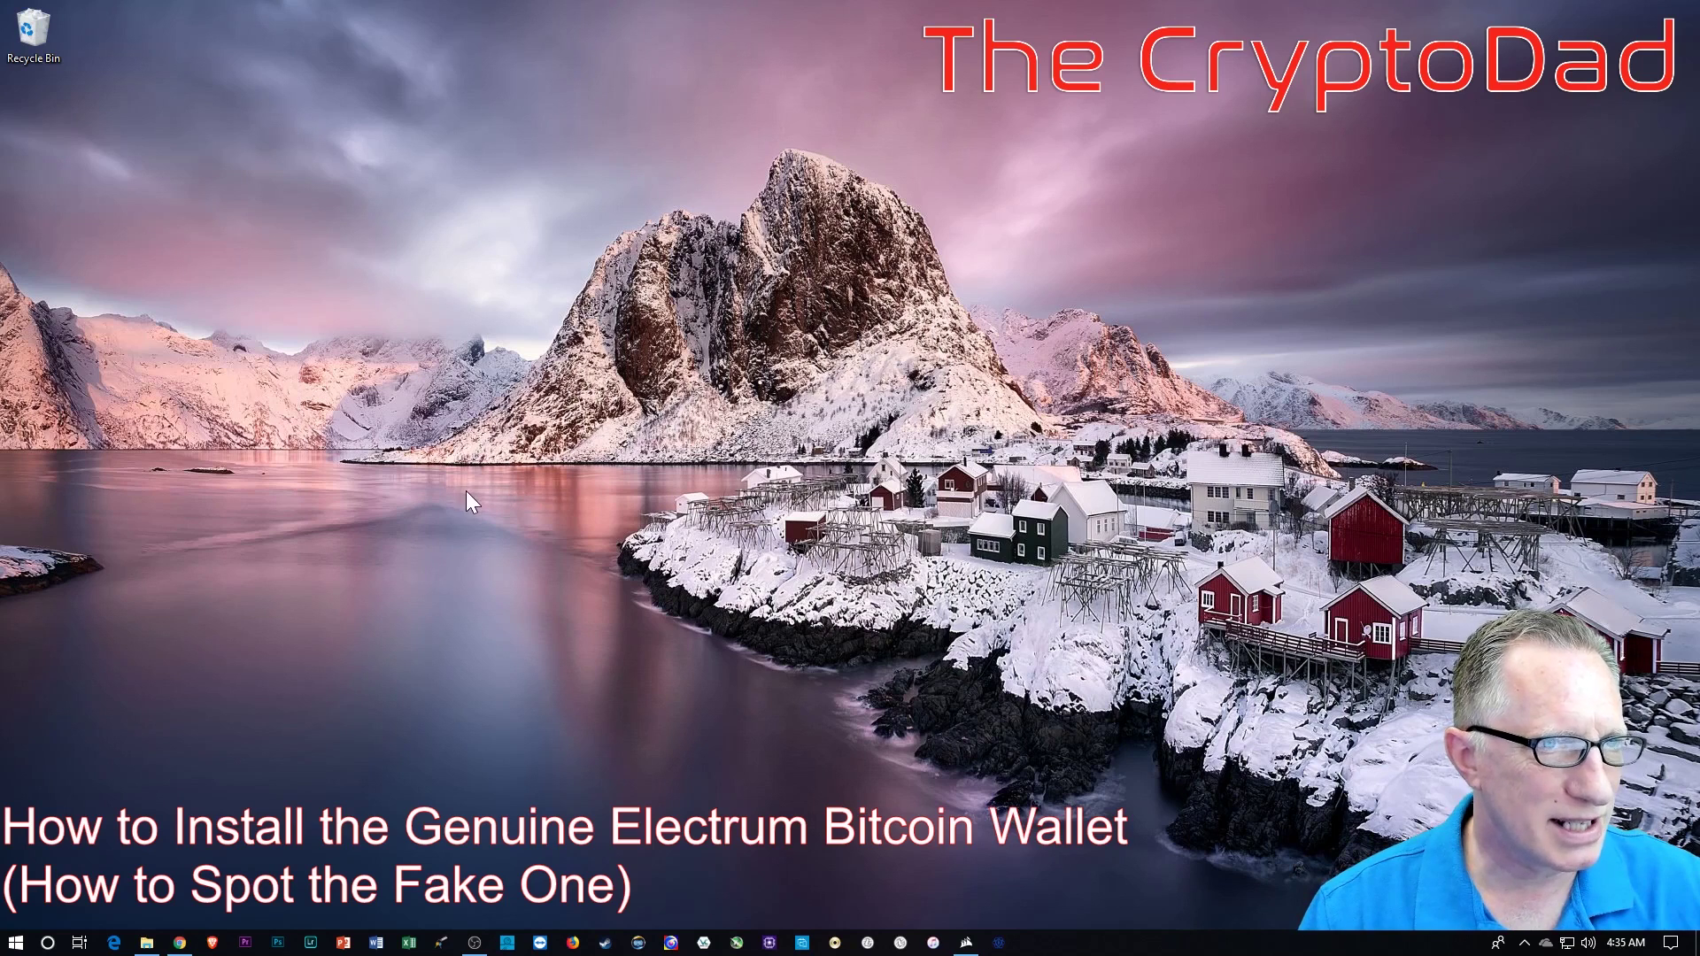
Empty the Recycle Bin, permanently deleting the Electrum shortcut.
right_click(39, 30)
left_click(89, 63)
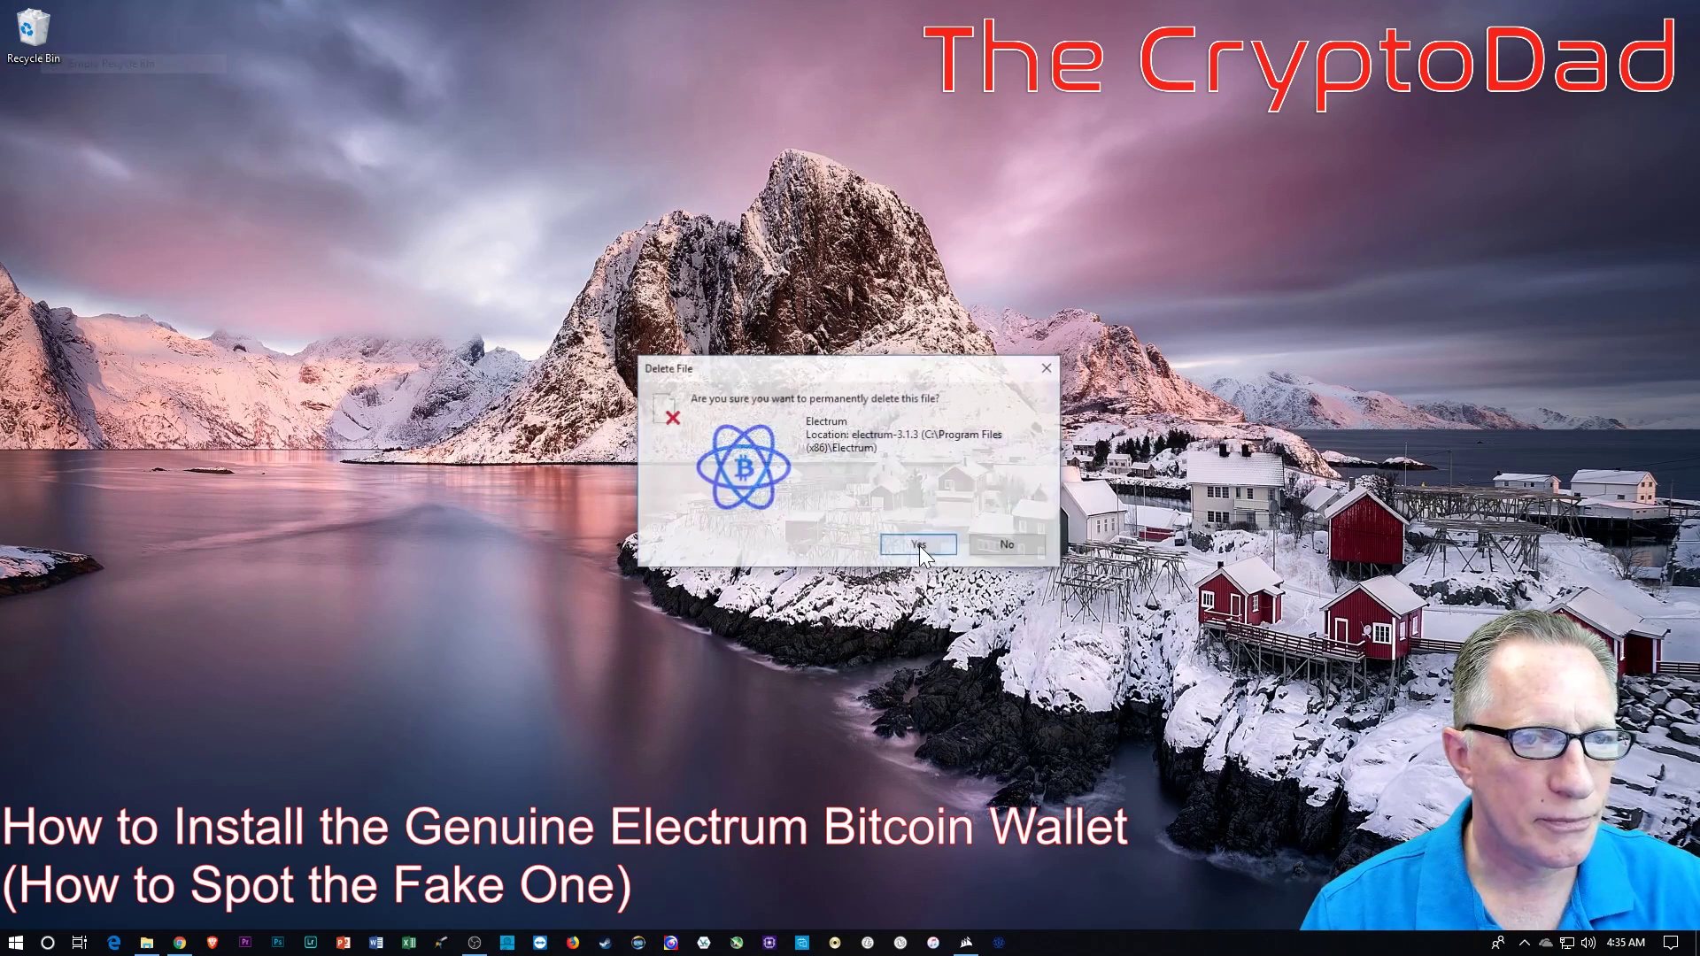
left_click(919, 545)
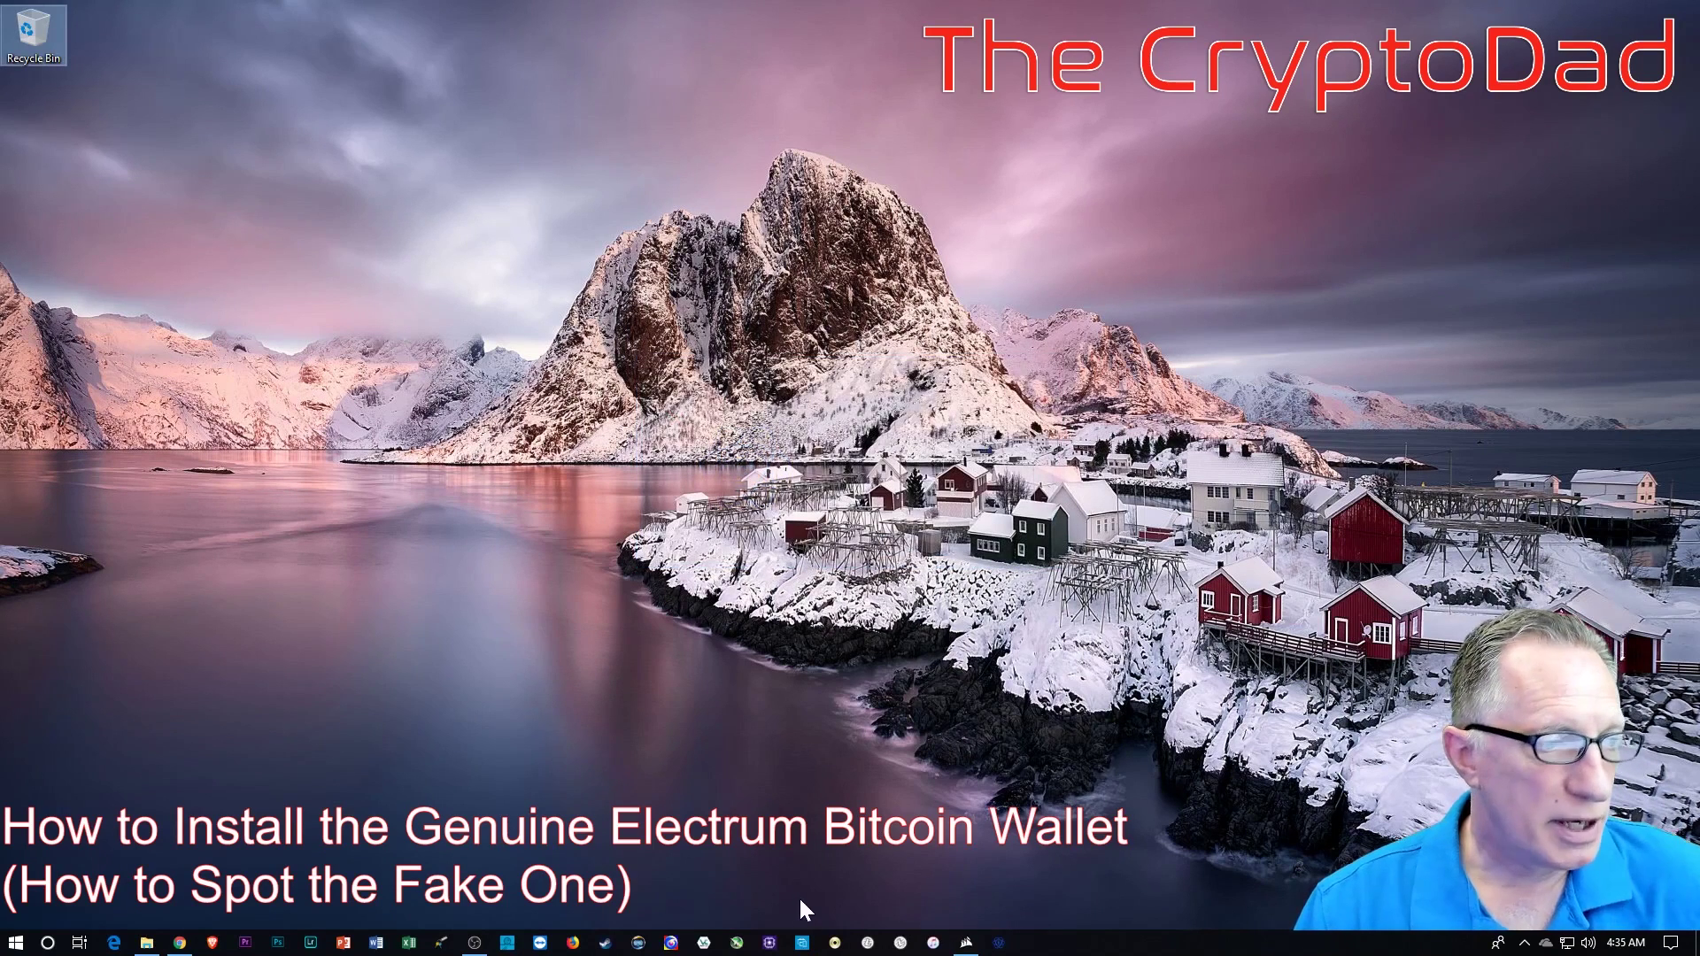
Launch Electrum from its pinned taskbar icon to start the Install Wizard.
left_click(15, 943)
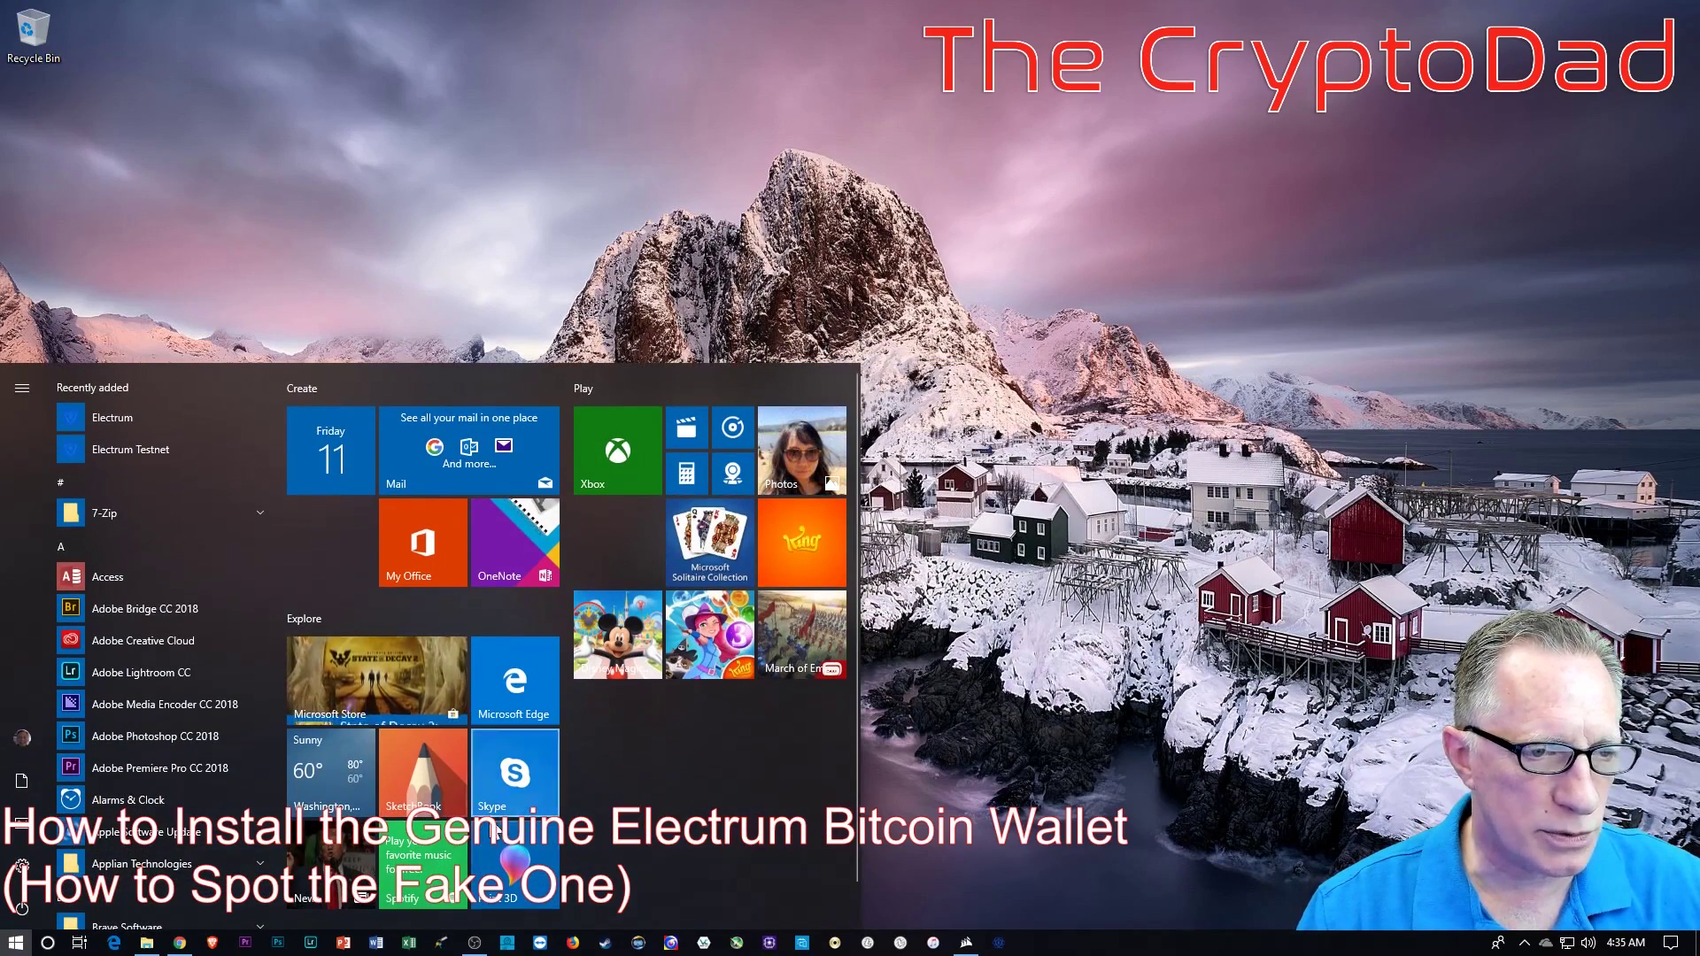
left_click(1168, 728)
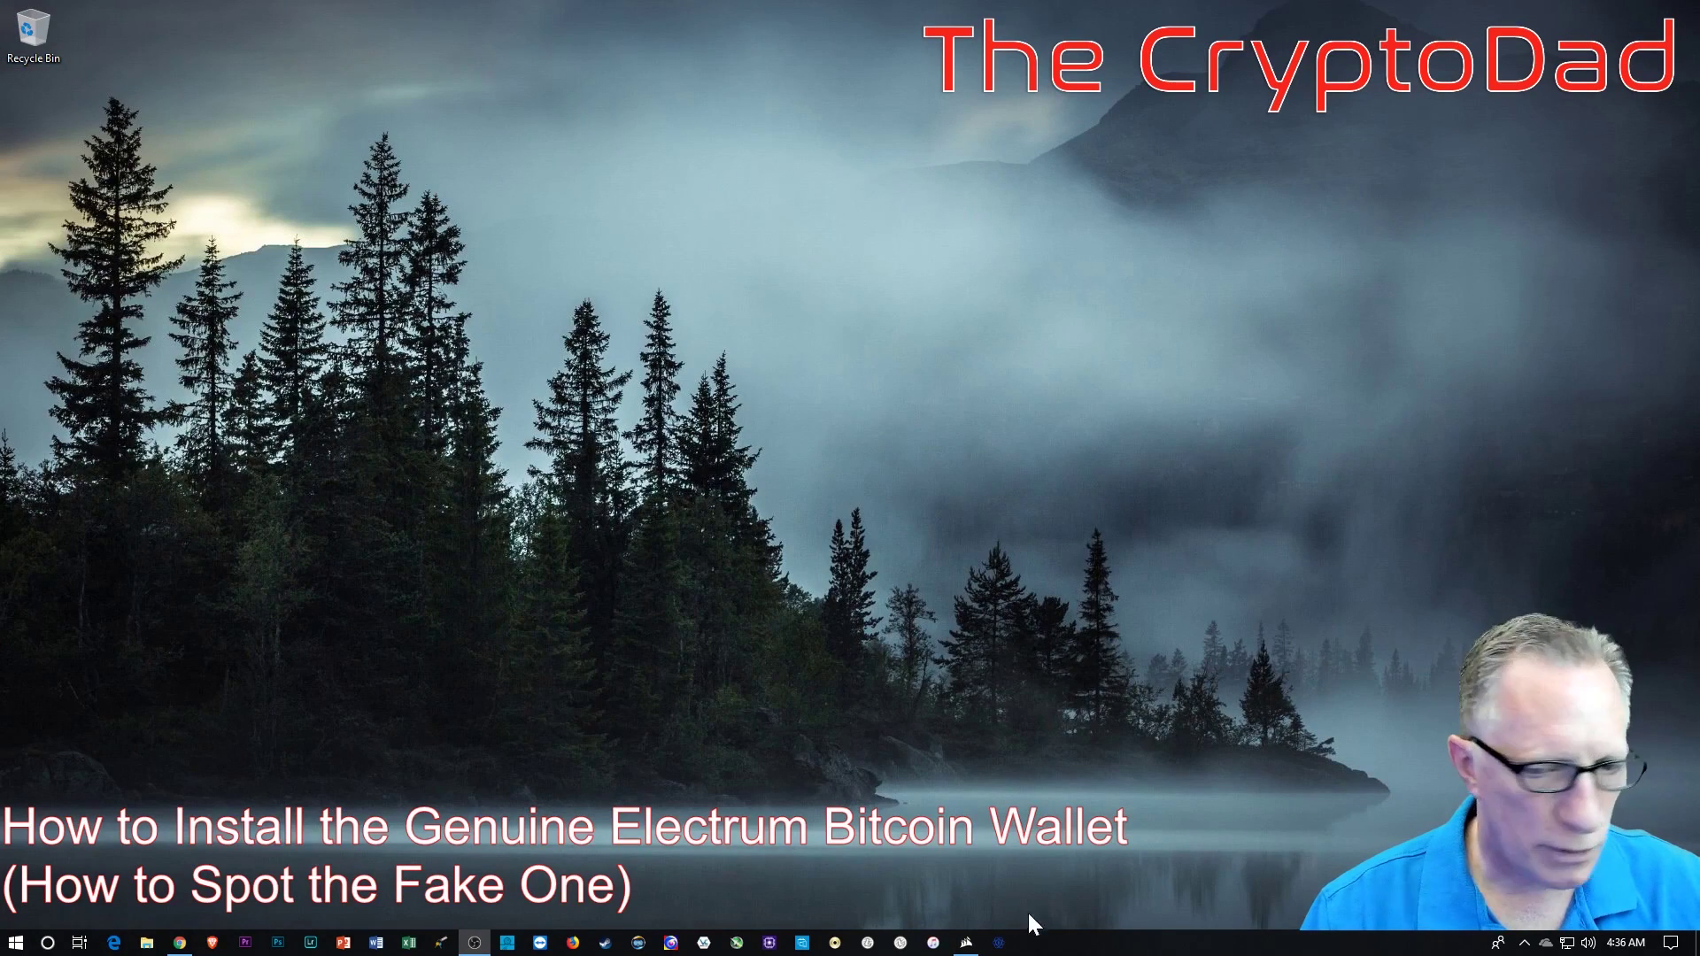
left_click(999, 945)
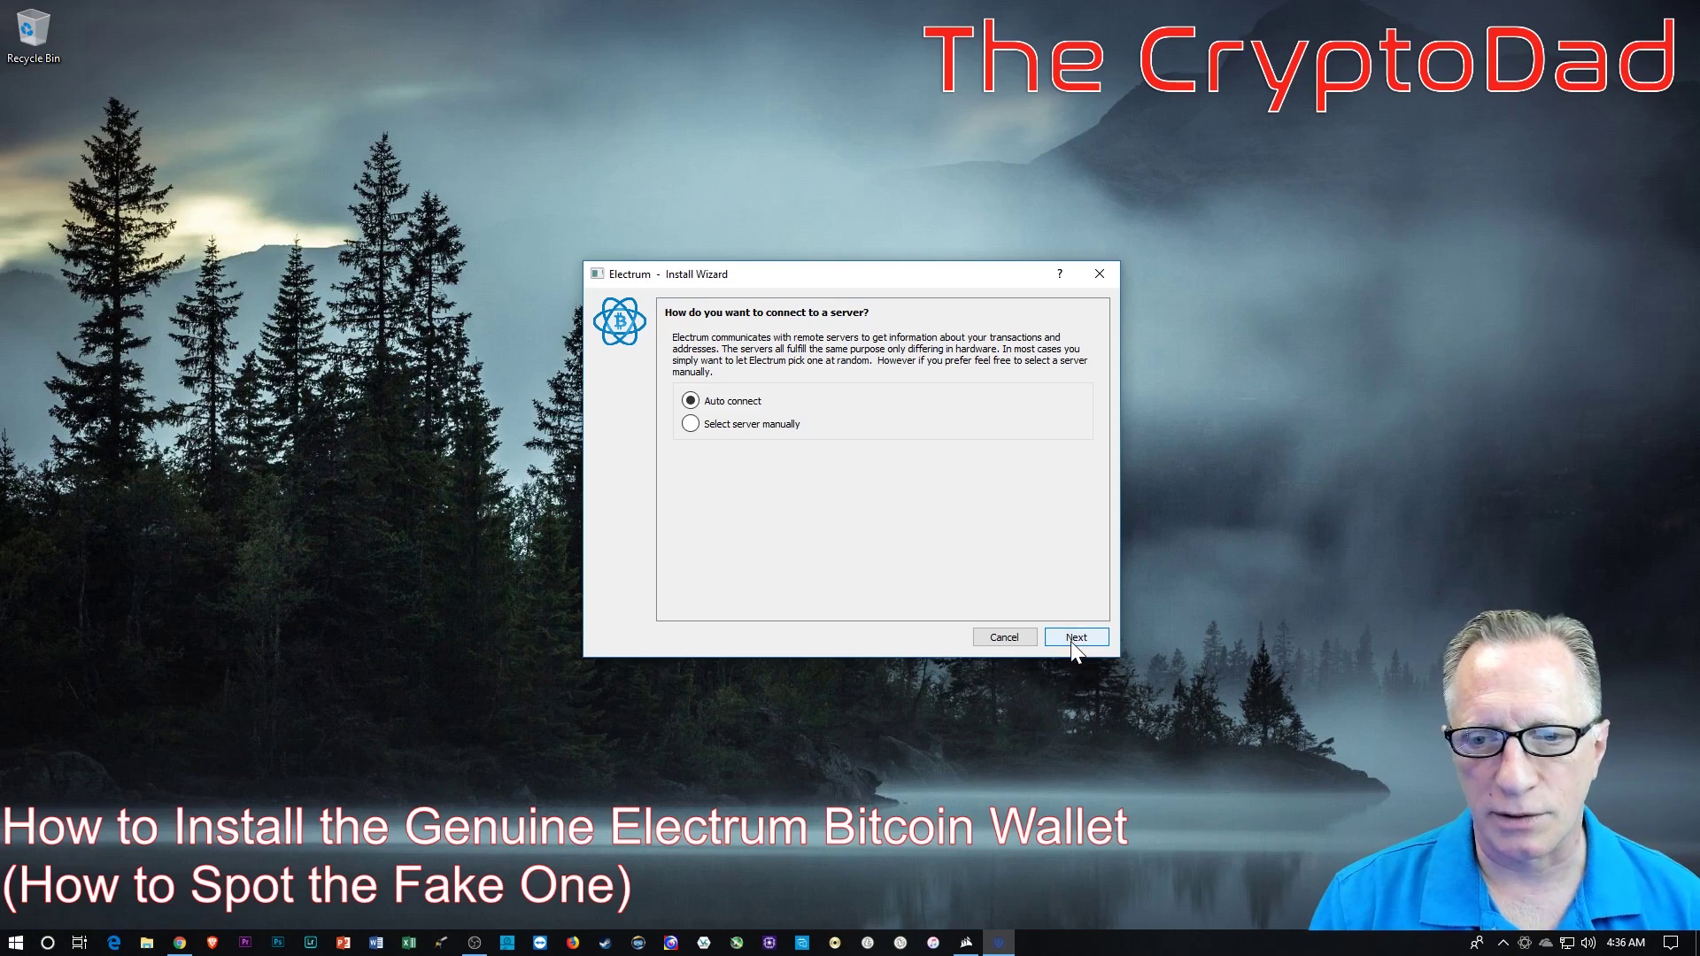
Keep Auto connect and name the new wallet 'CrpytoDad's Wallet'.
left_click(1073, 638)
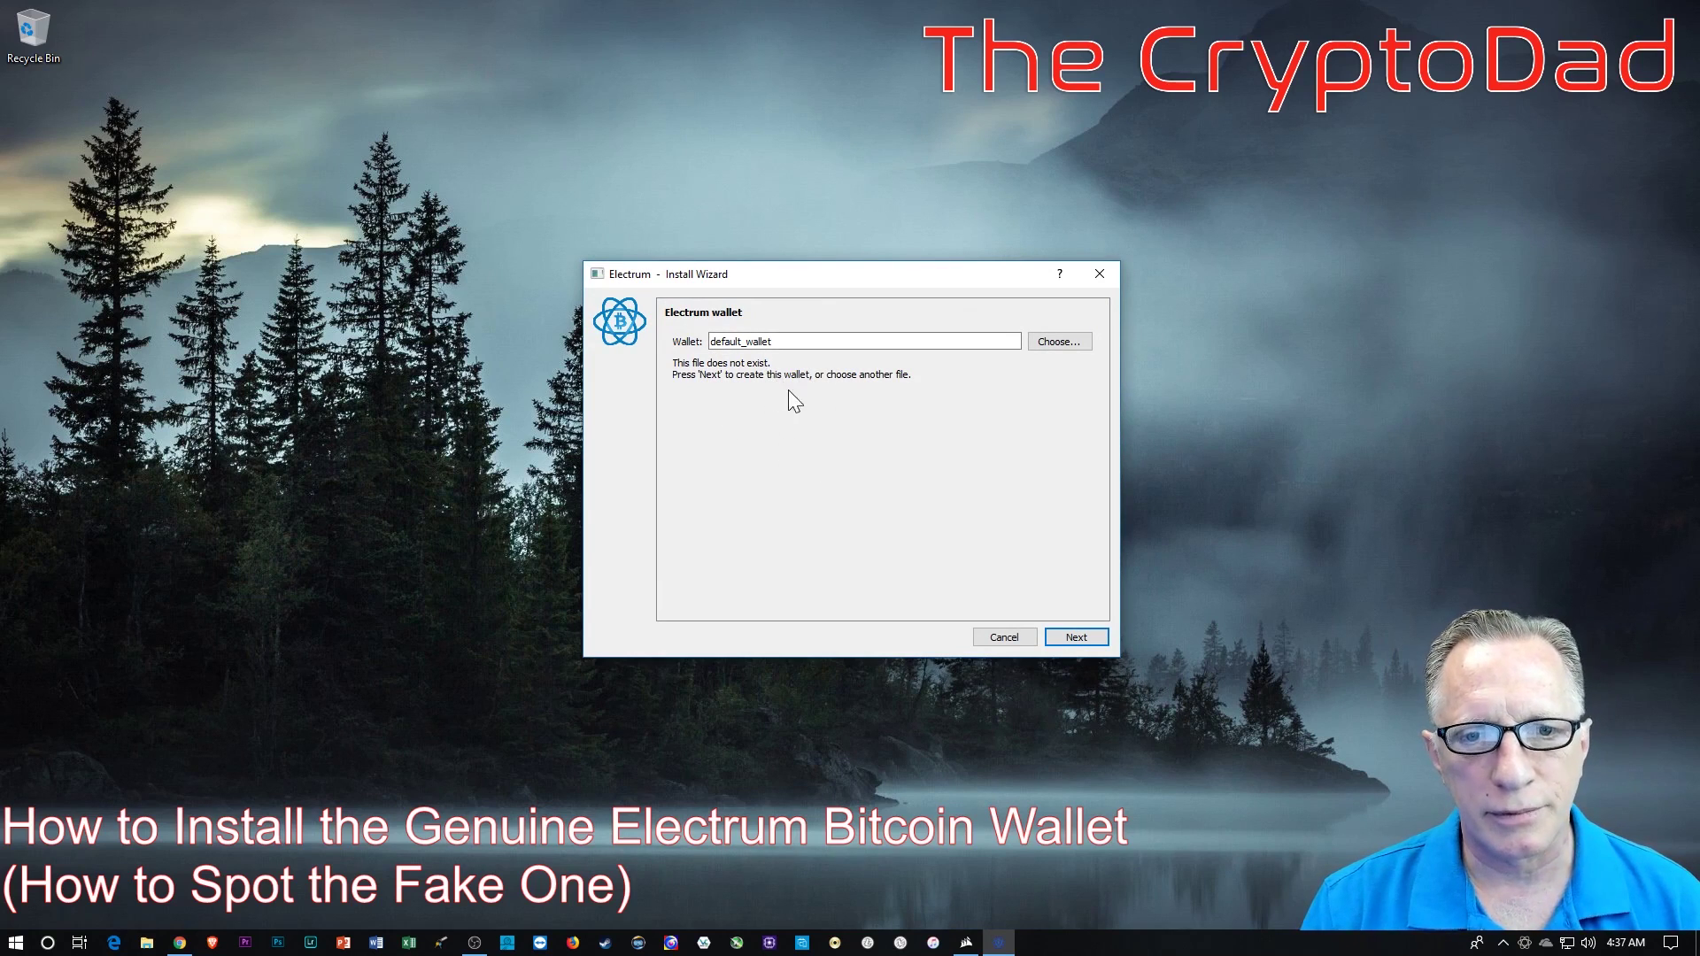
key("ctrl+a")
type("CrpytoDad's Wallet")
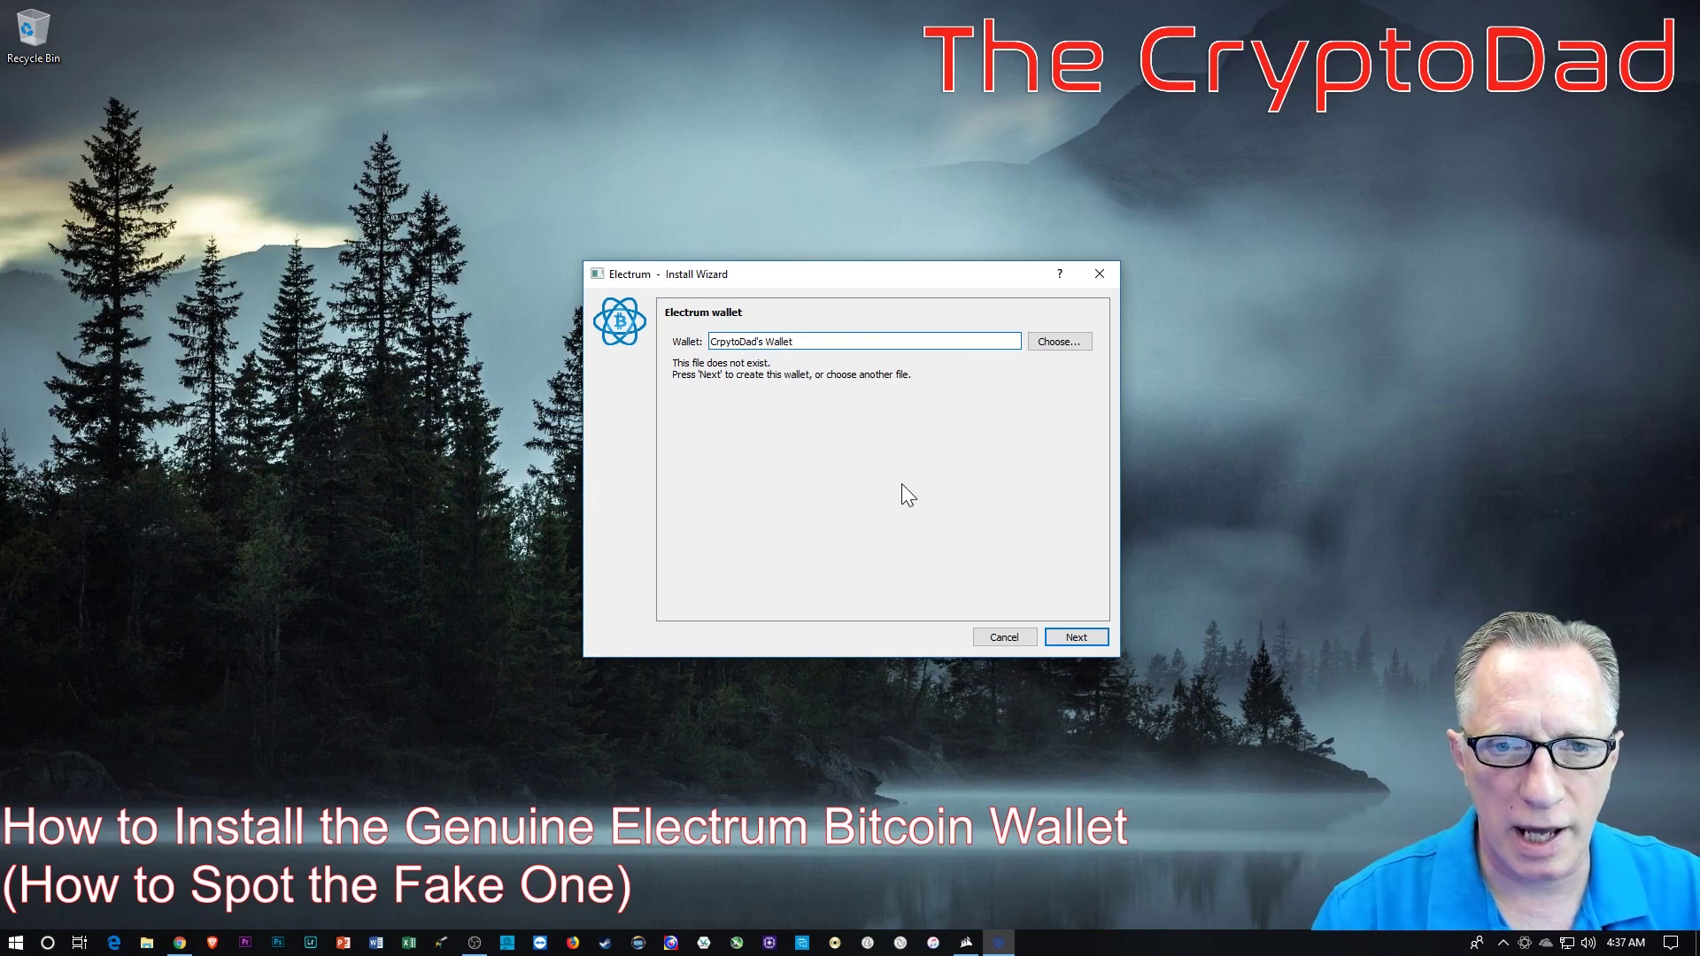
left_click(1080, 639)
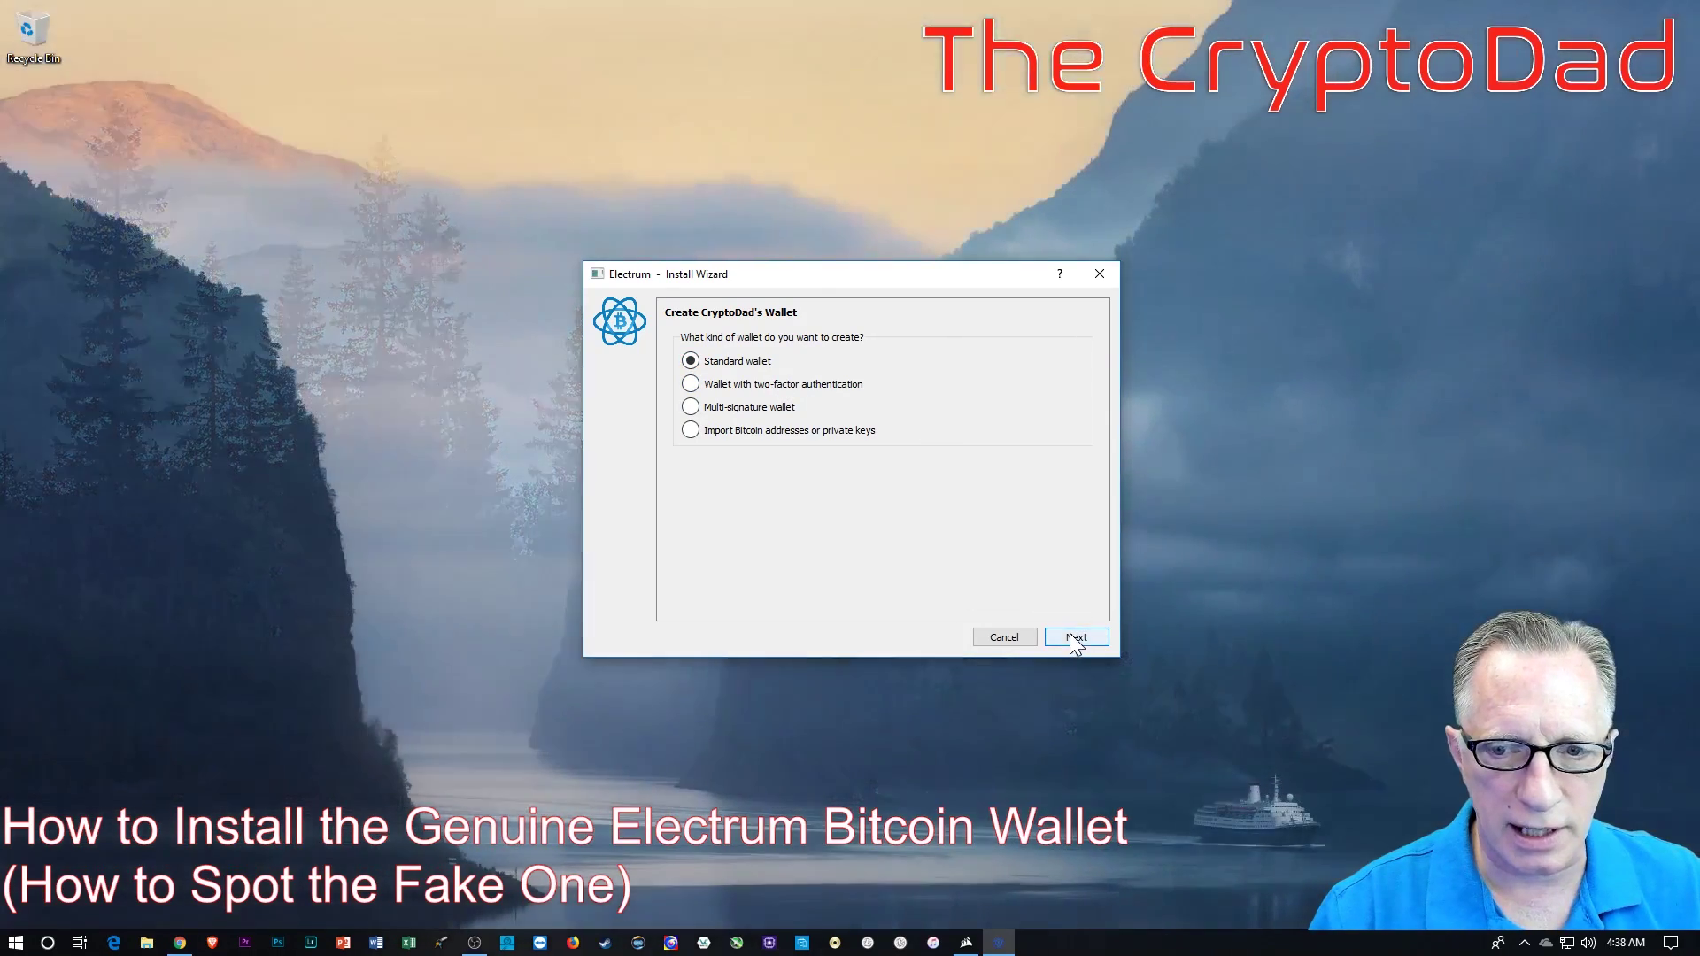
Choose a Standard wallet built from a newly created seed.
left_click(1071, 640)
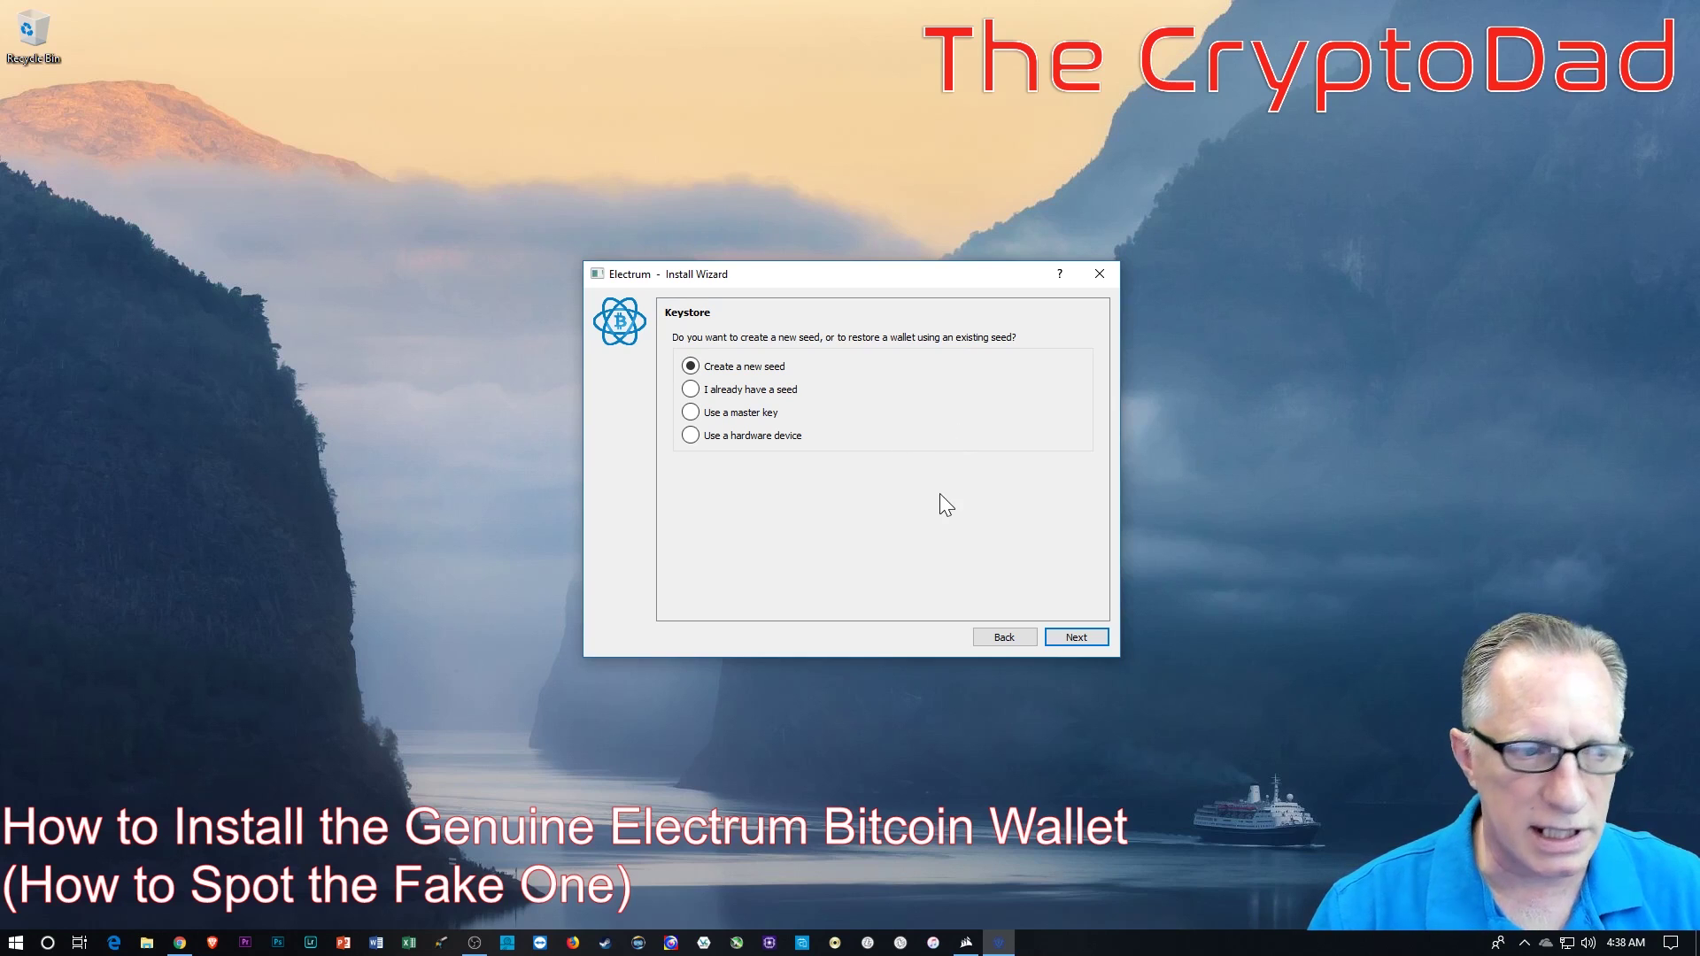
left_click(1080, 641)
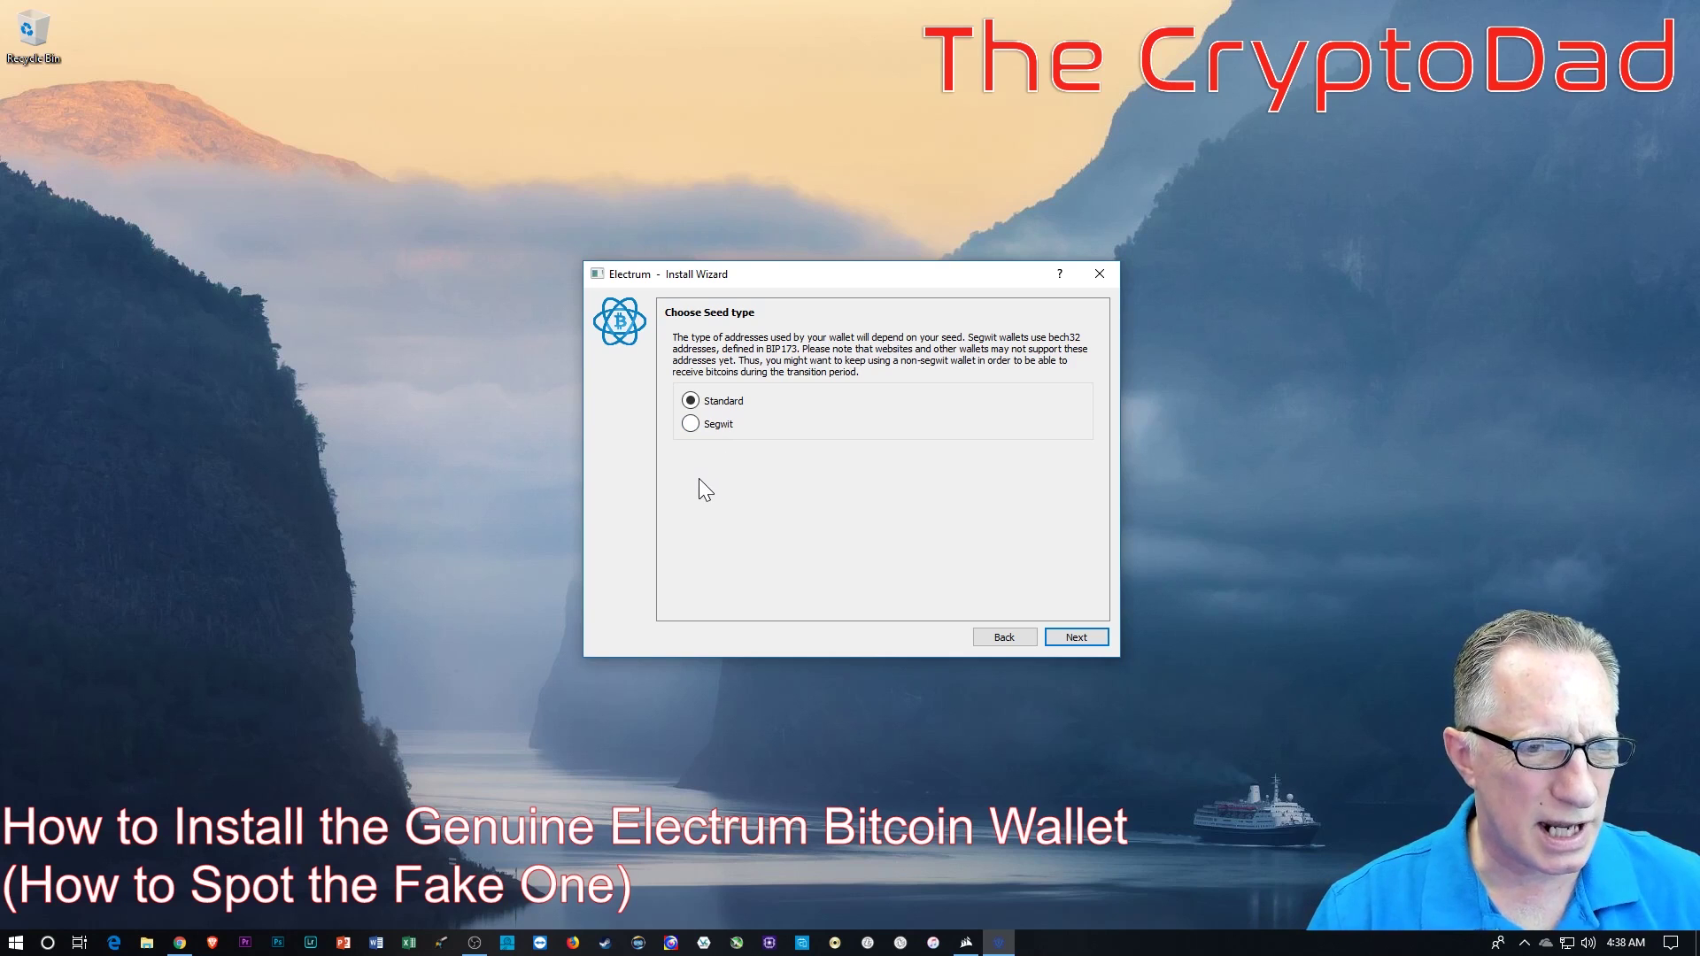
Pick Segwit as the seed type and generate the 12-word seed.
left_click(708, 424)
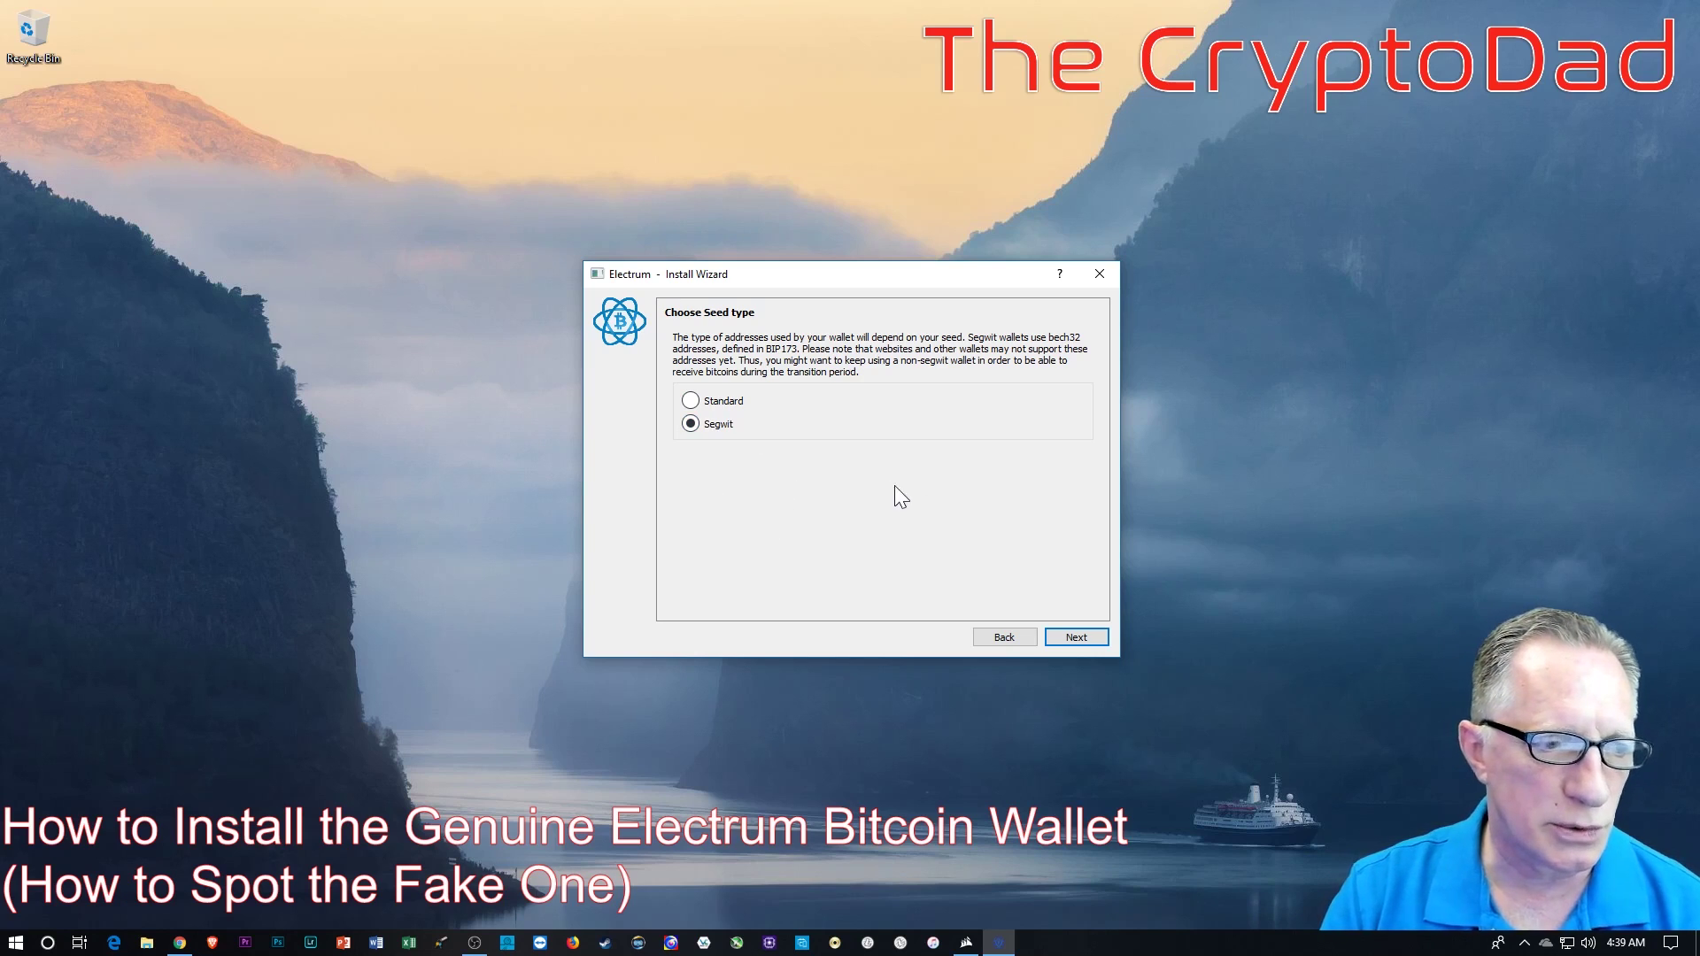
left_click(1082, 639)
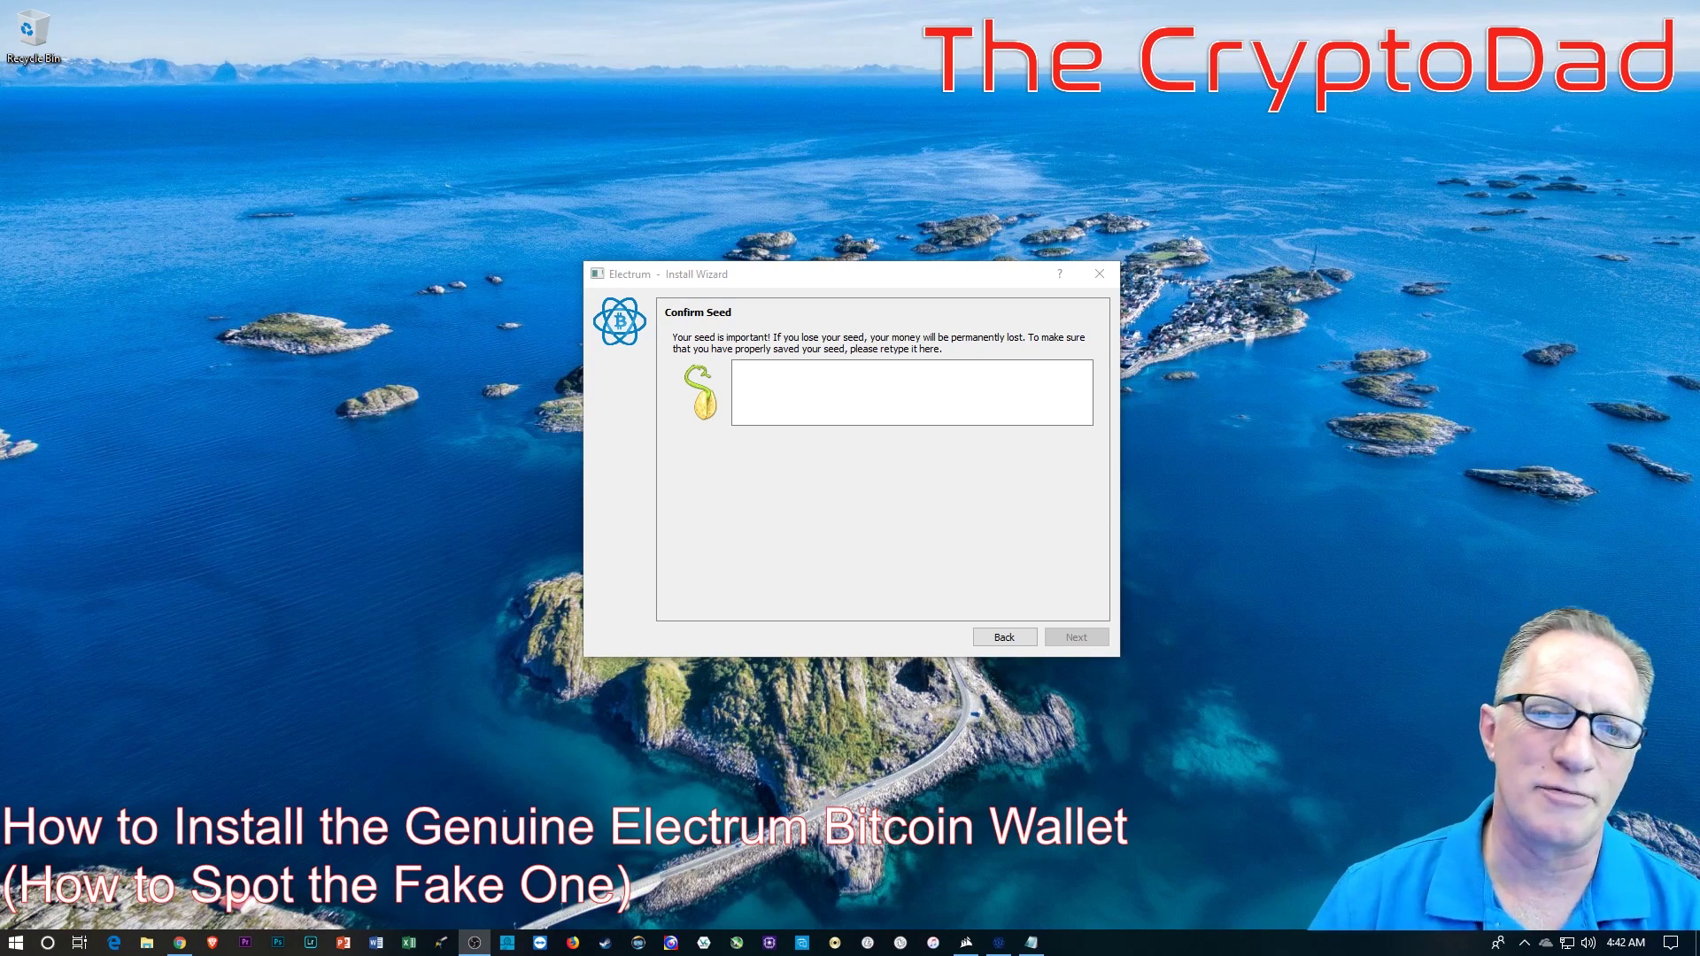
Paste the saved seed into the Confirm Seed box and submit it.
left_click(1048, 383)
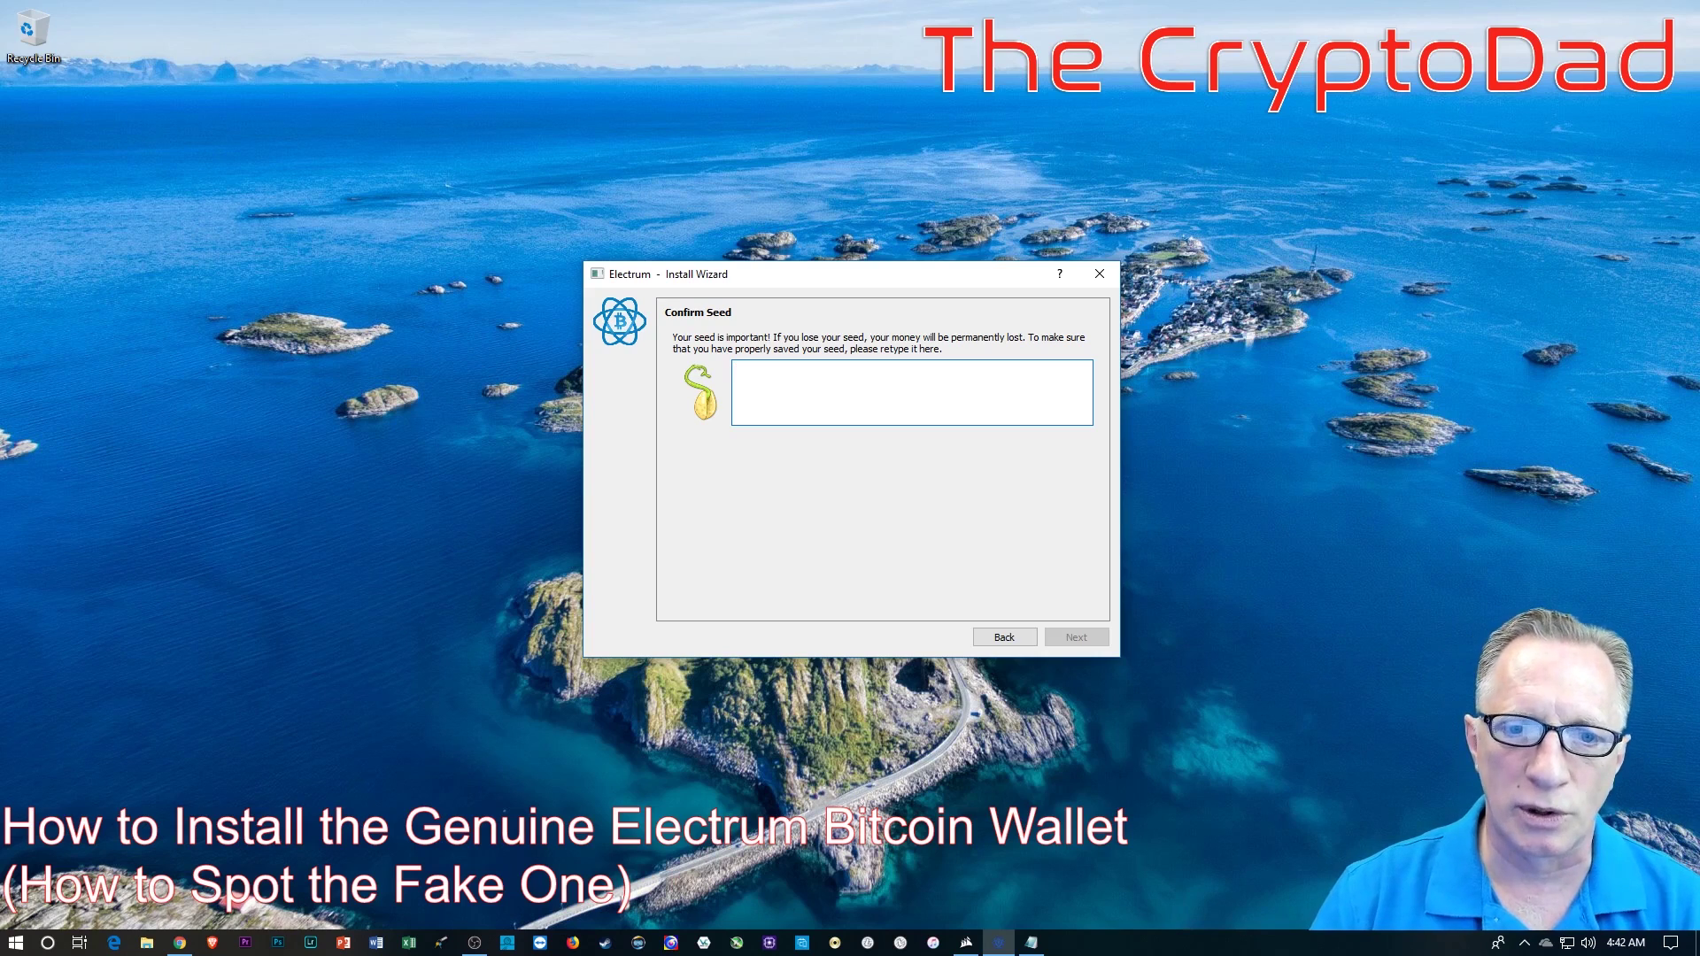
key("ctrl+v")
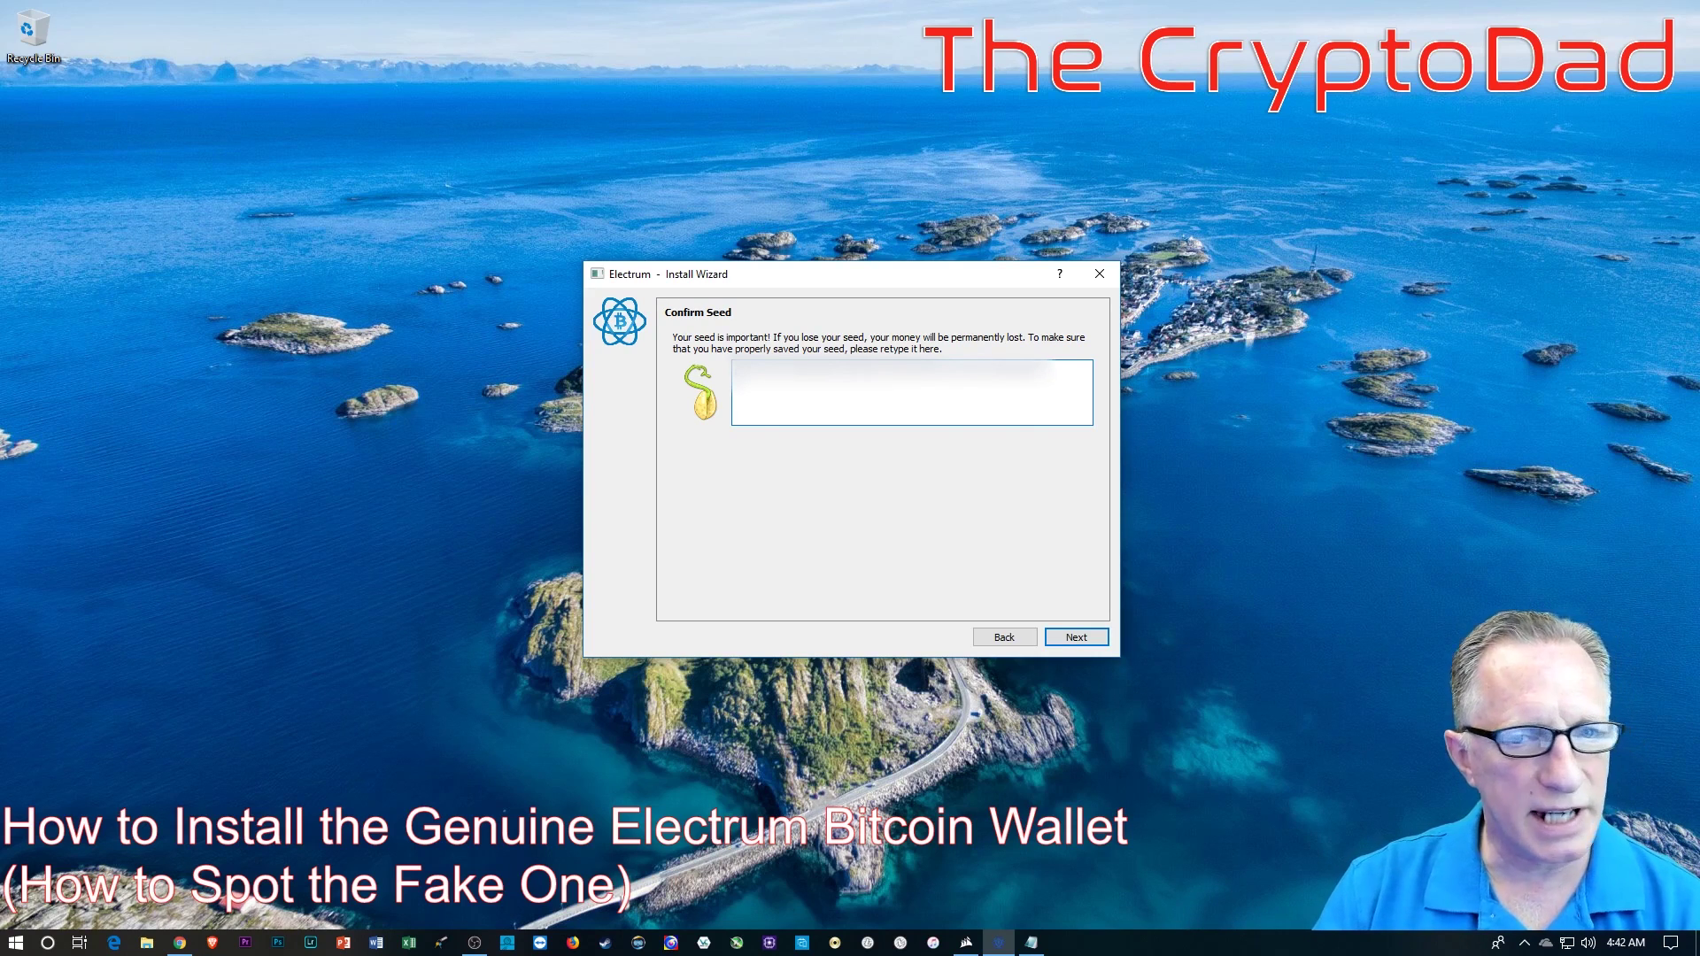
left_click(1077, 637)
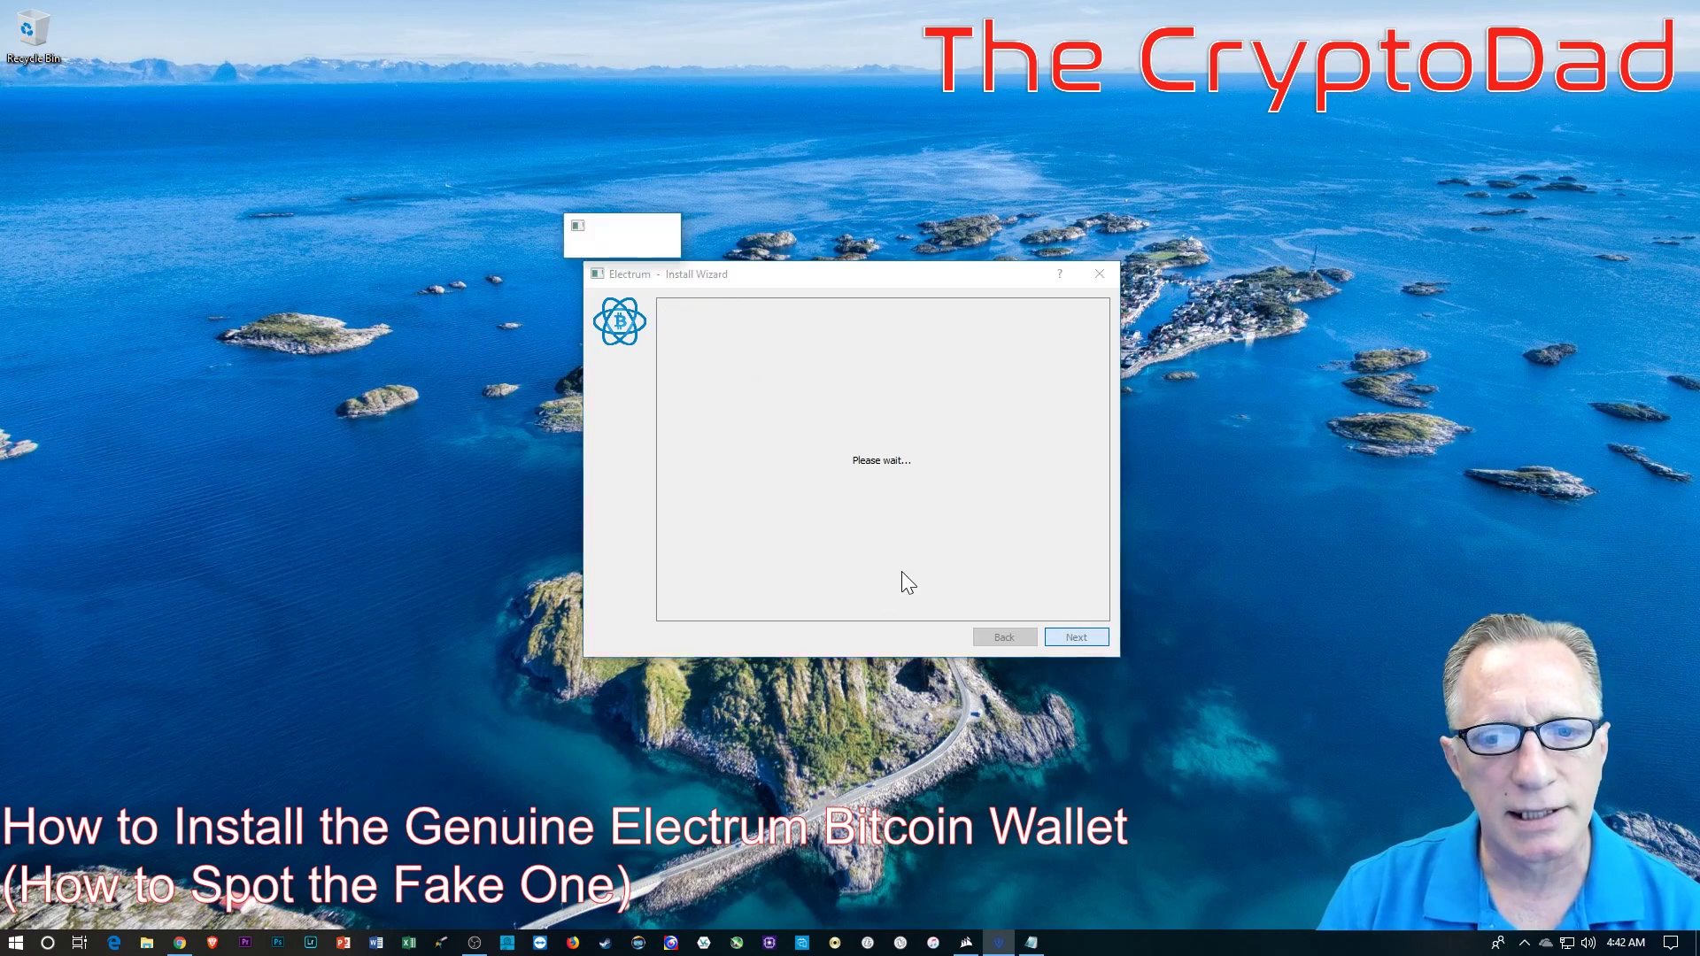
left_click(819, 363)
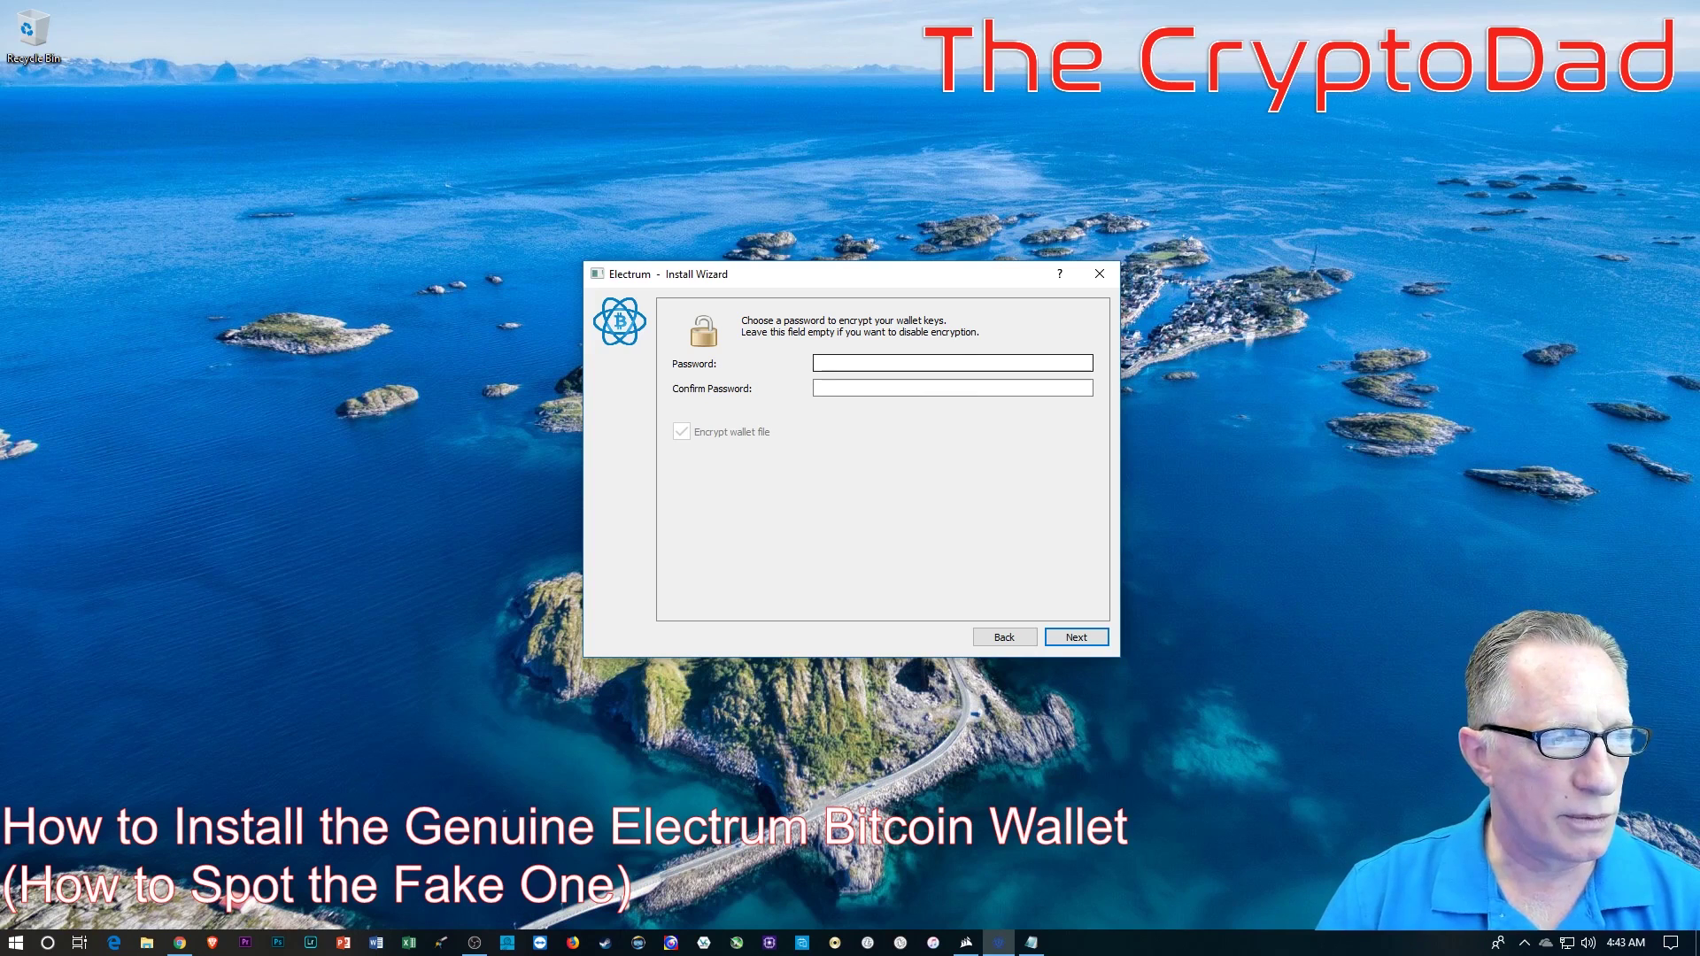
Complete the password step so Electrum generates addresses and opens CryptoDad's Wallet.
left_click(1076, 638)
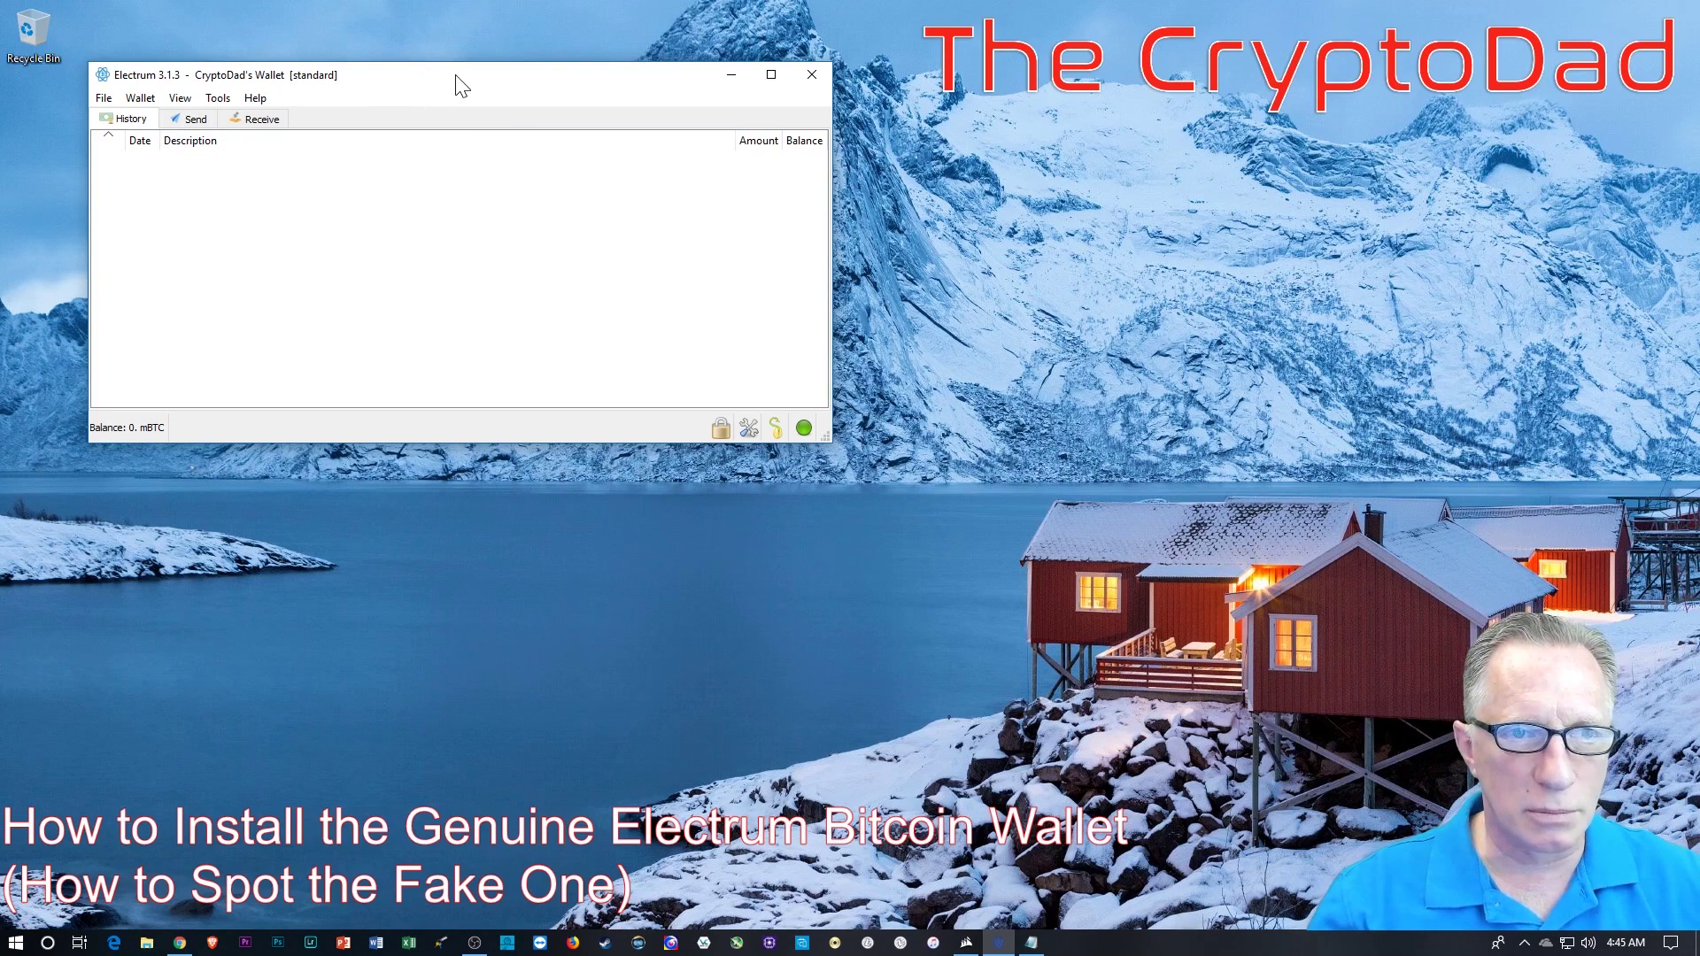
Move the wallet window toward the screen centre and enlarge it.
left_click_drag(444, 75, 631, 186)
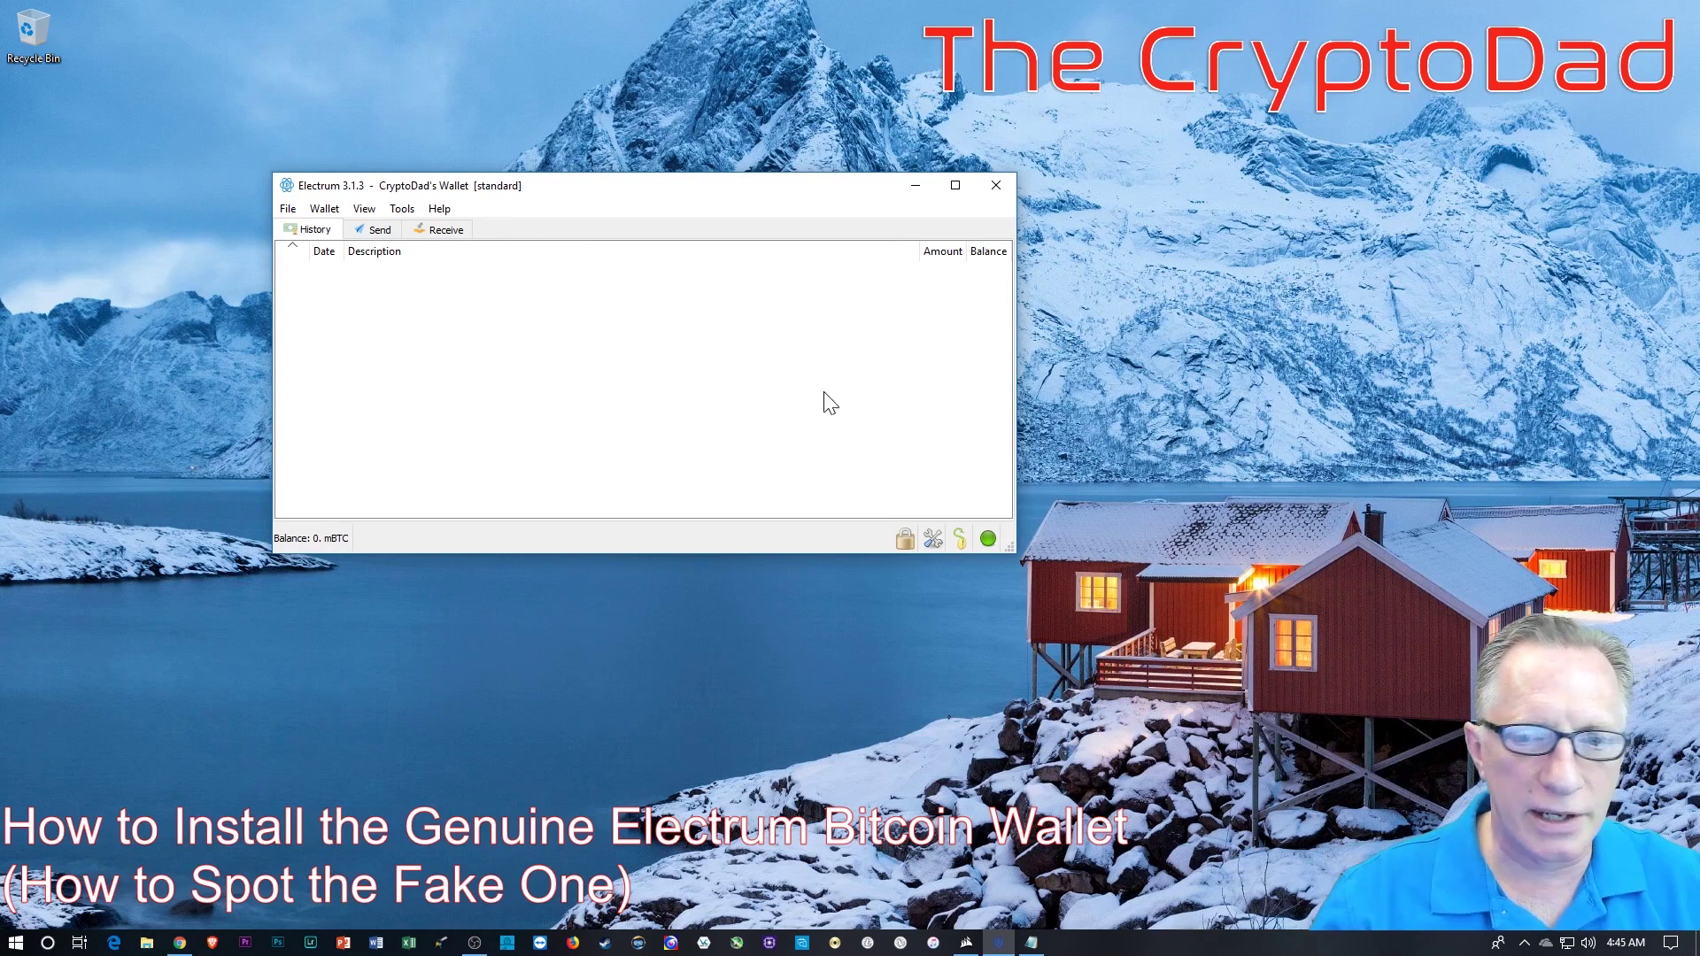
left_click_drag(1009, 548, 1062, 580)
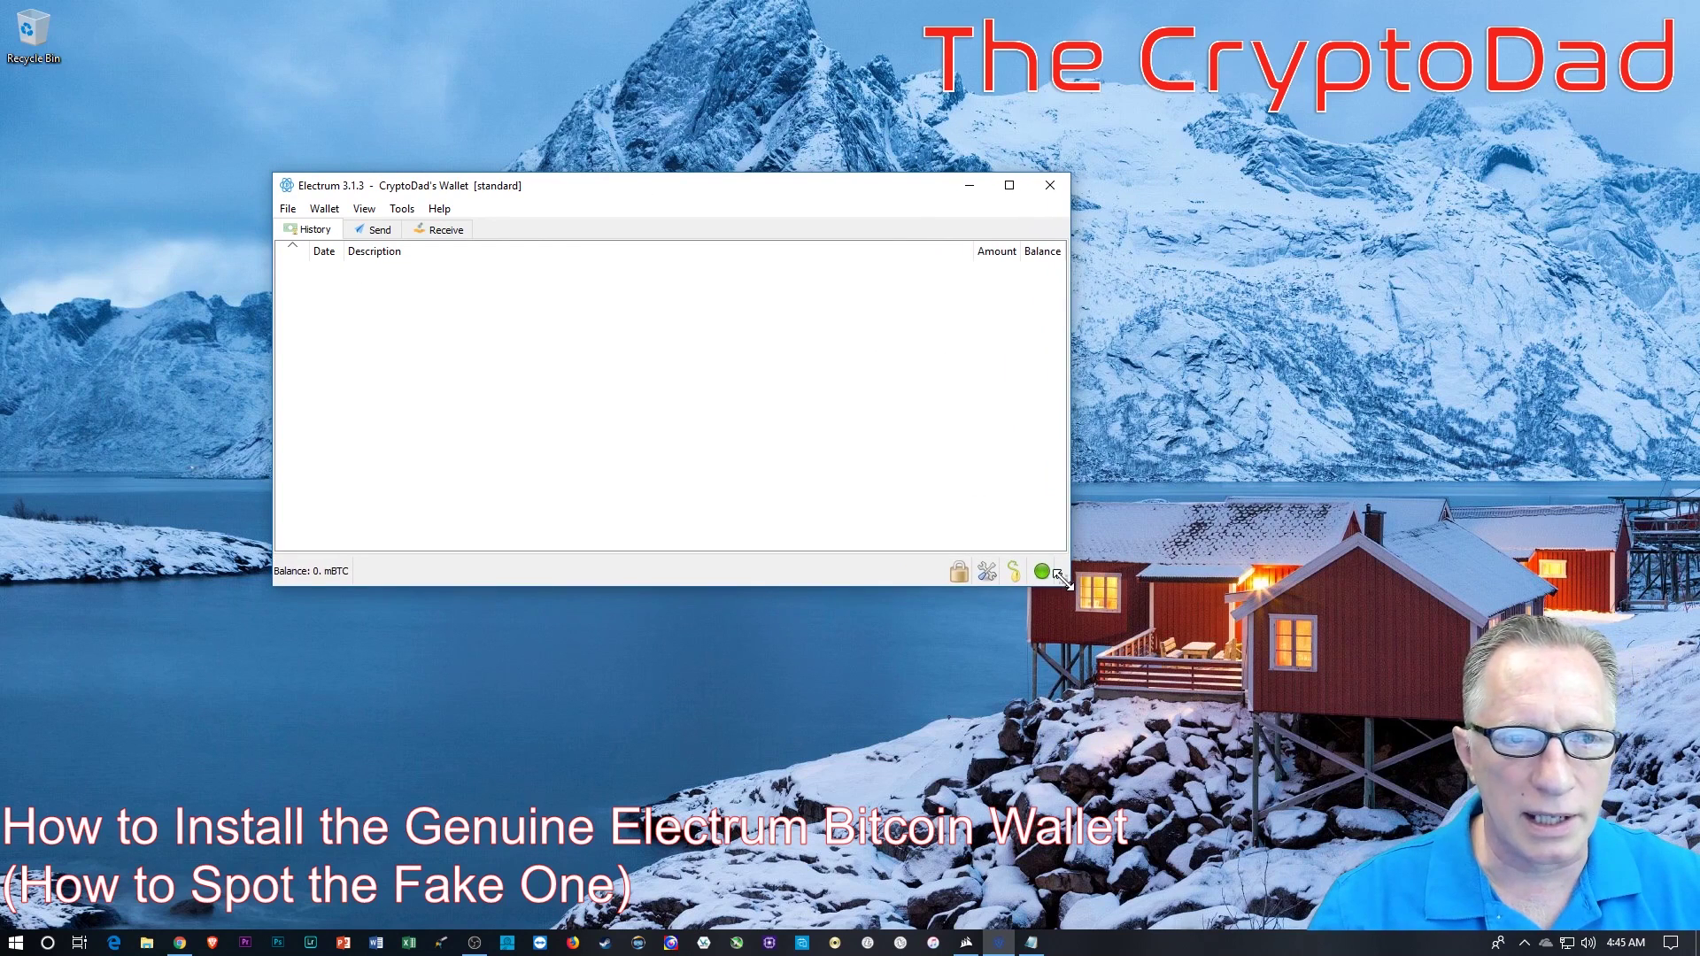
left_click_drag(569, 189, 612, 188)
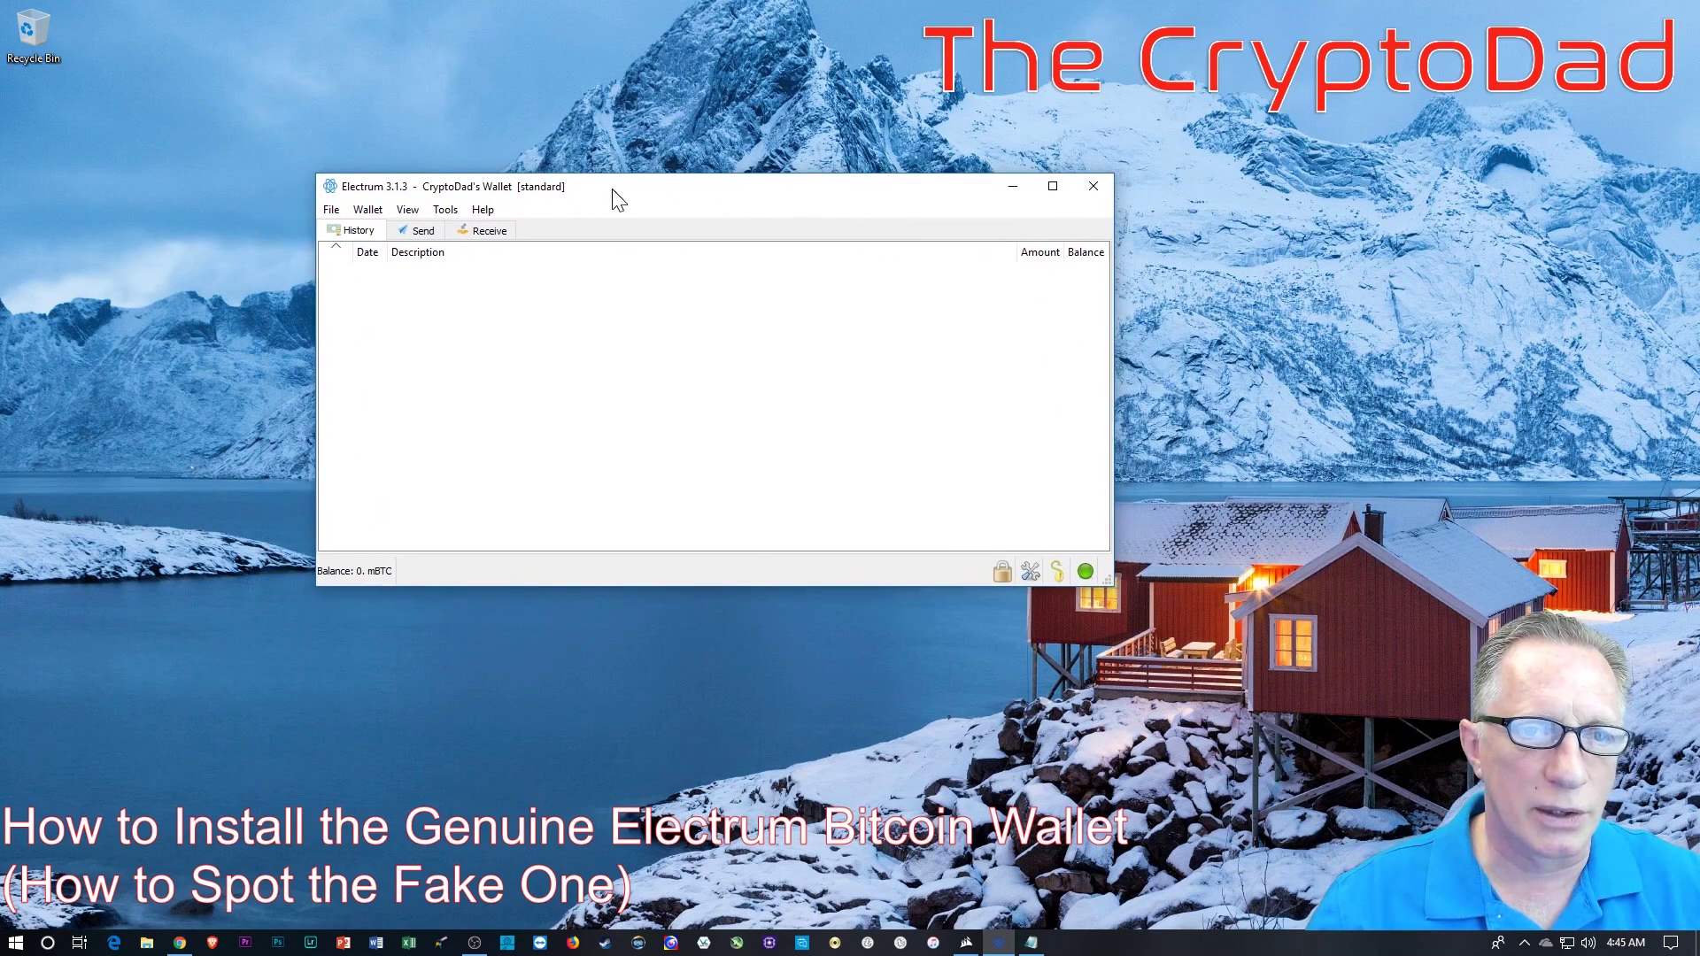
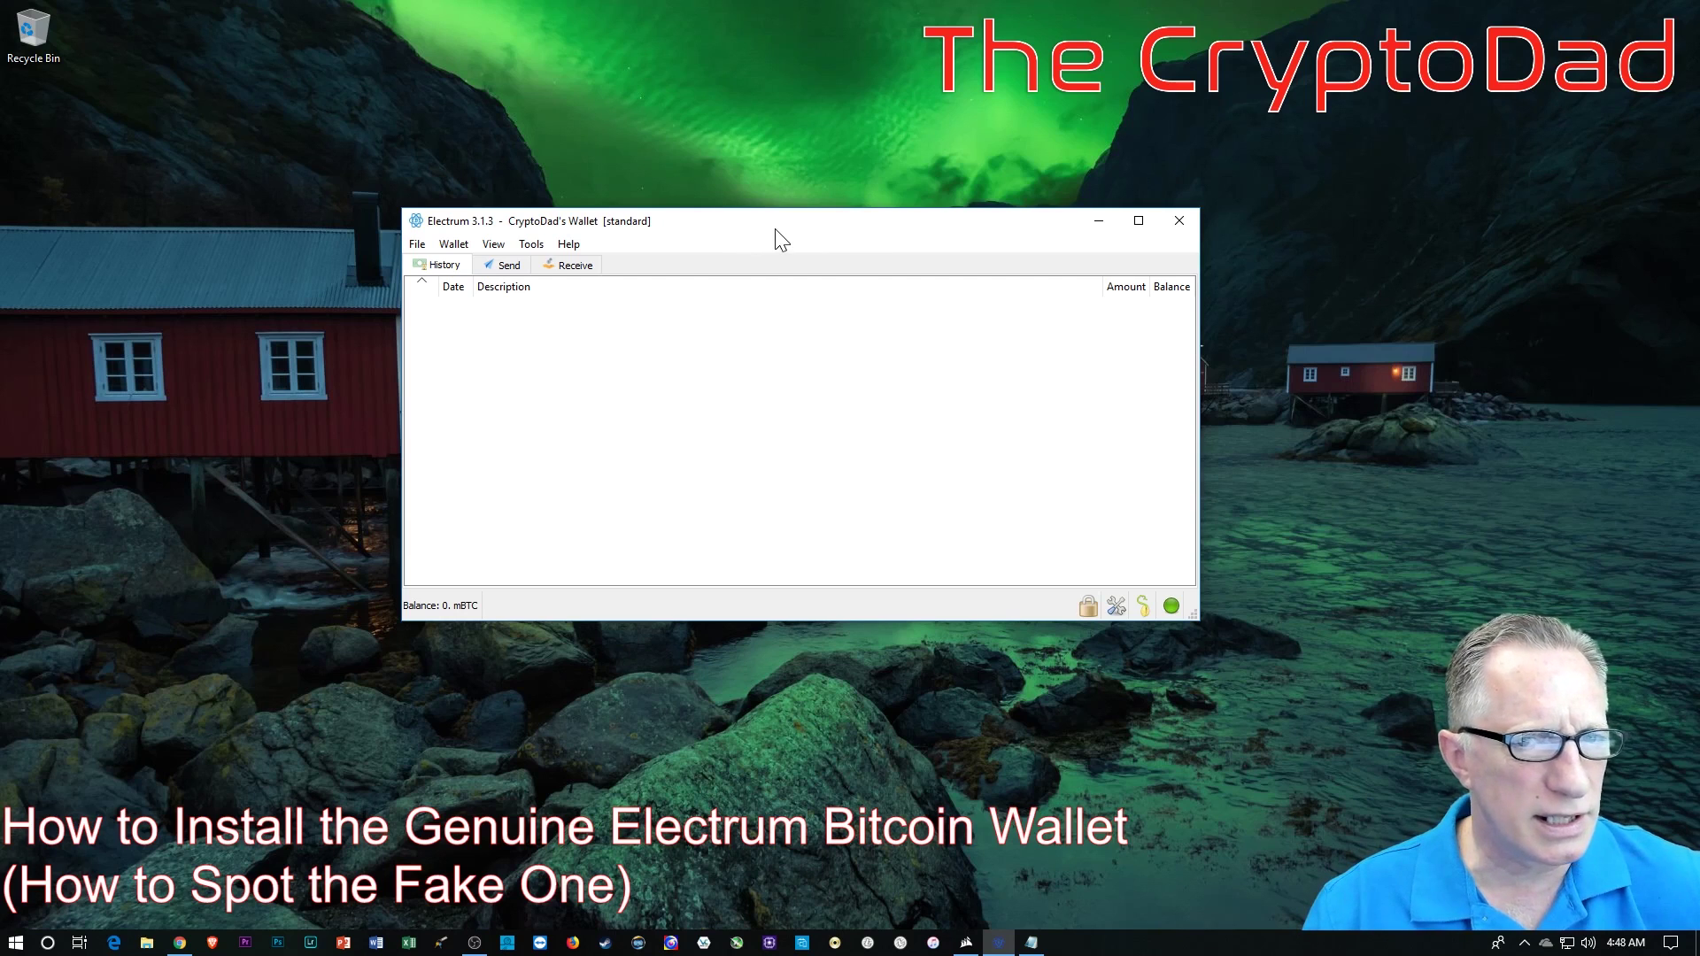
Move the new Electrum wallet window up and to the left.
left_click_drag(776, 234, 638, 216)
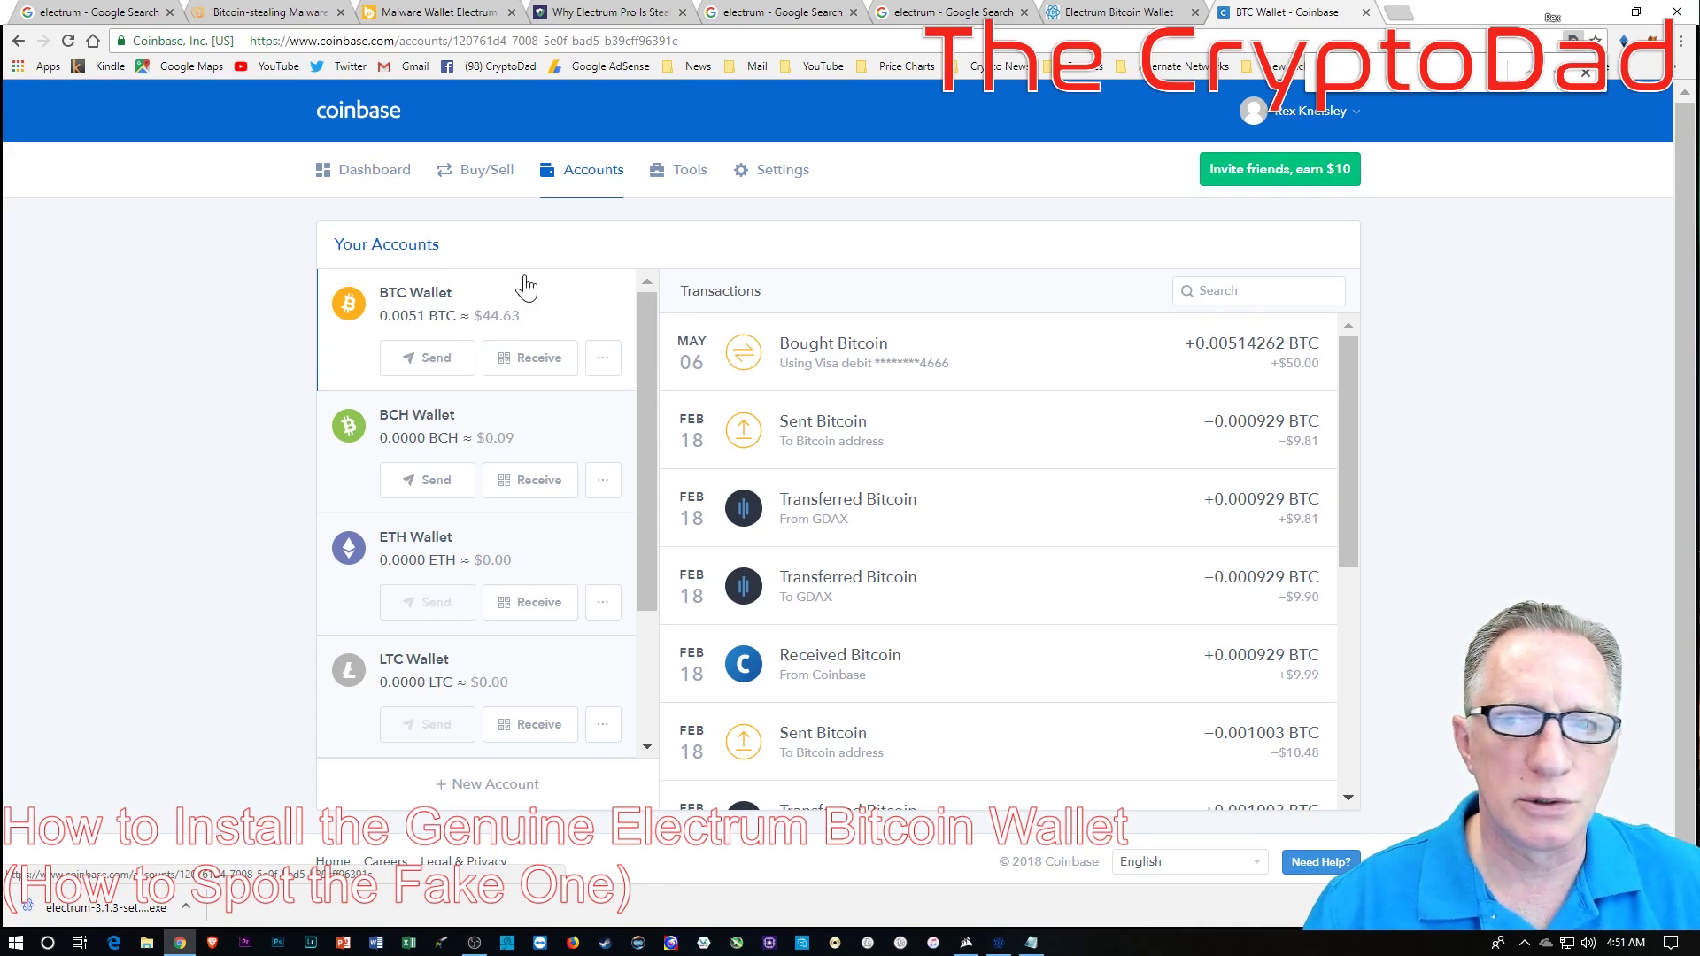
Start a bitcoin send from the Coinbase BTC Wallet, then minimize Chrome and reposition Electrum.
left_click(430, 364)
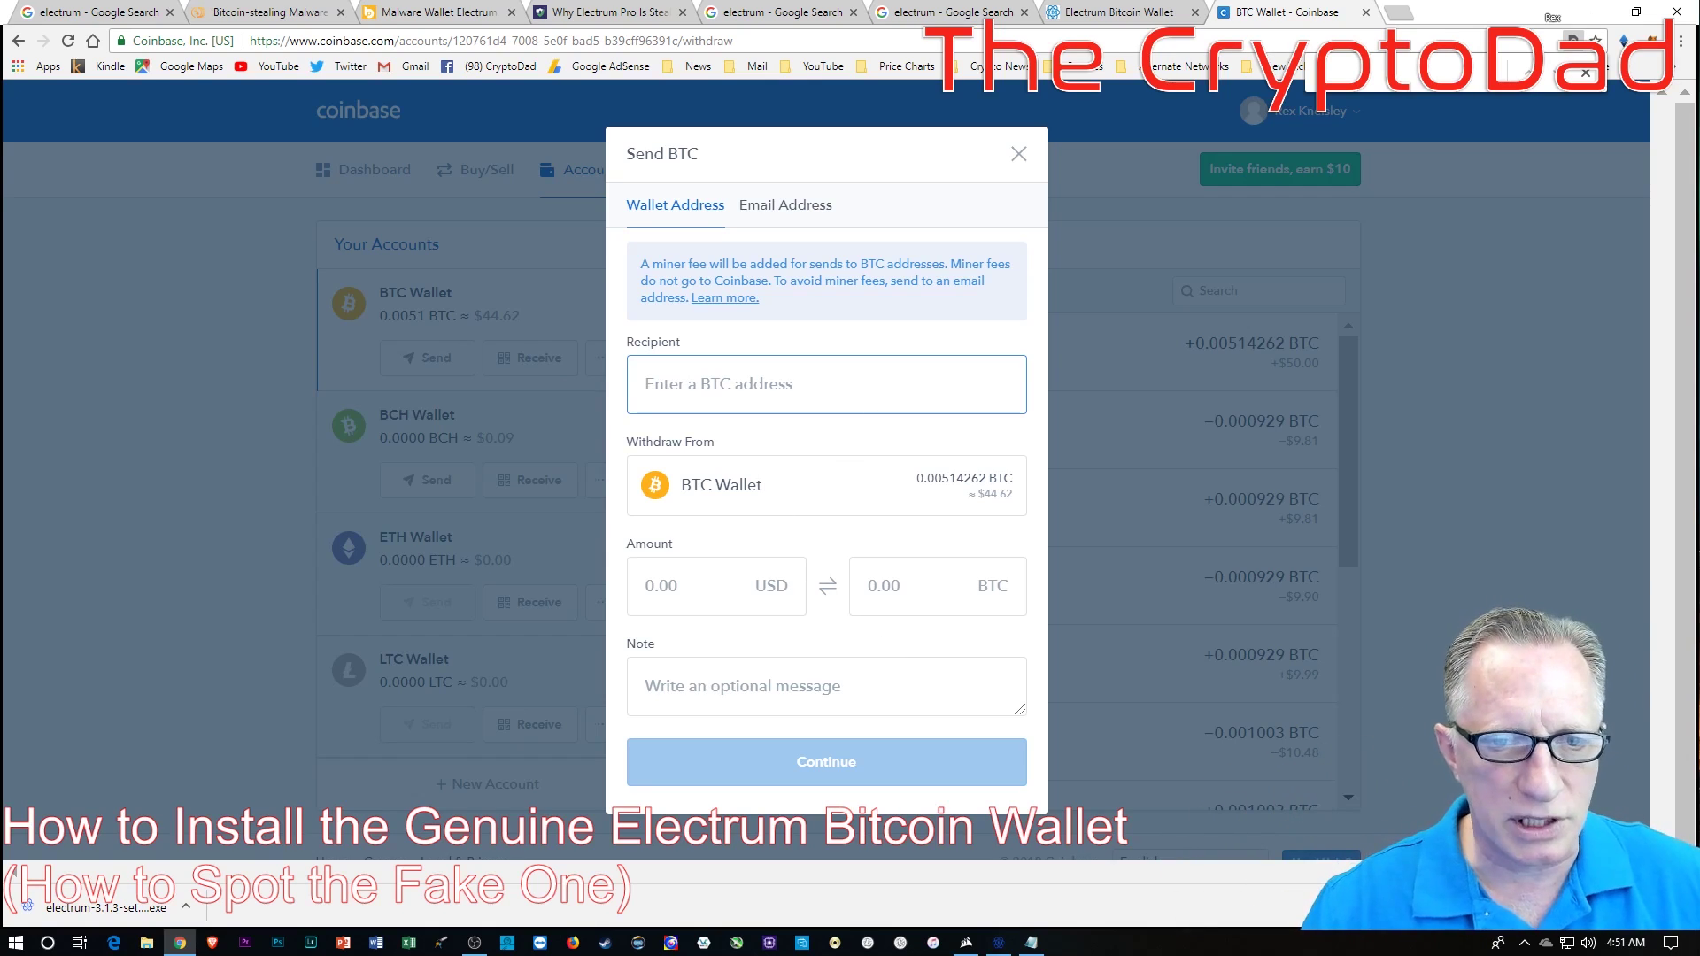
left_click(998, 944)
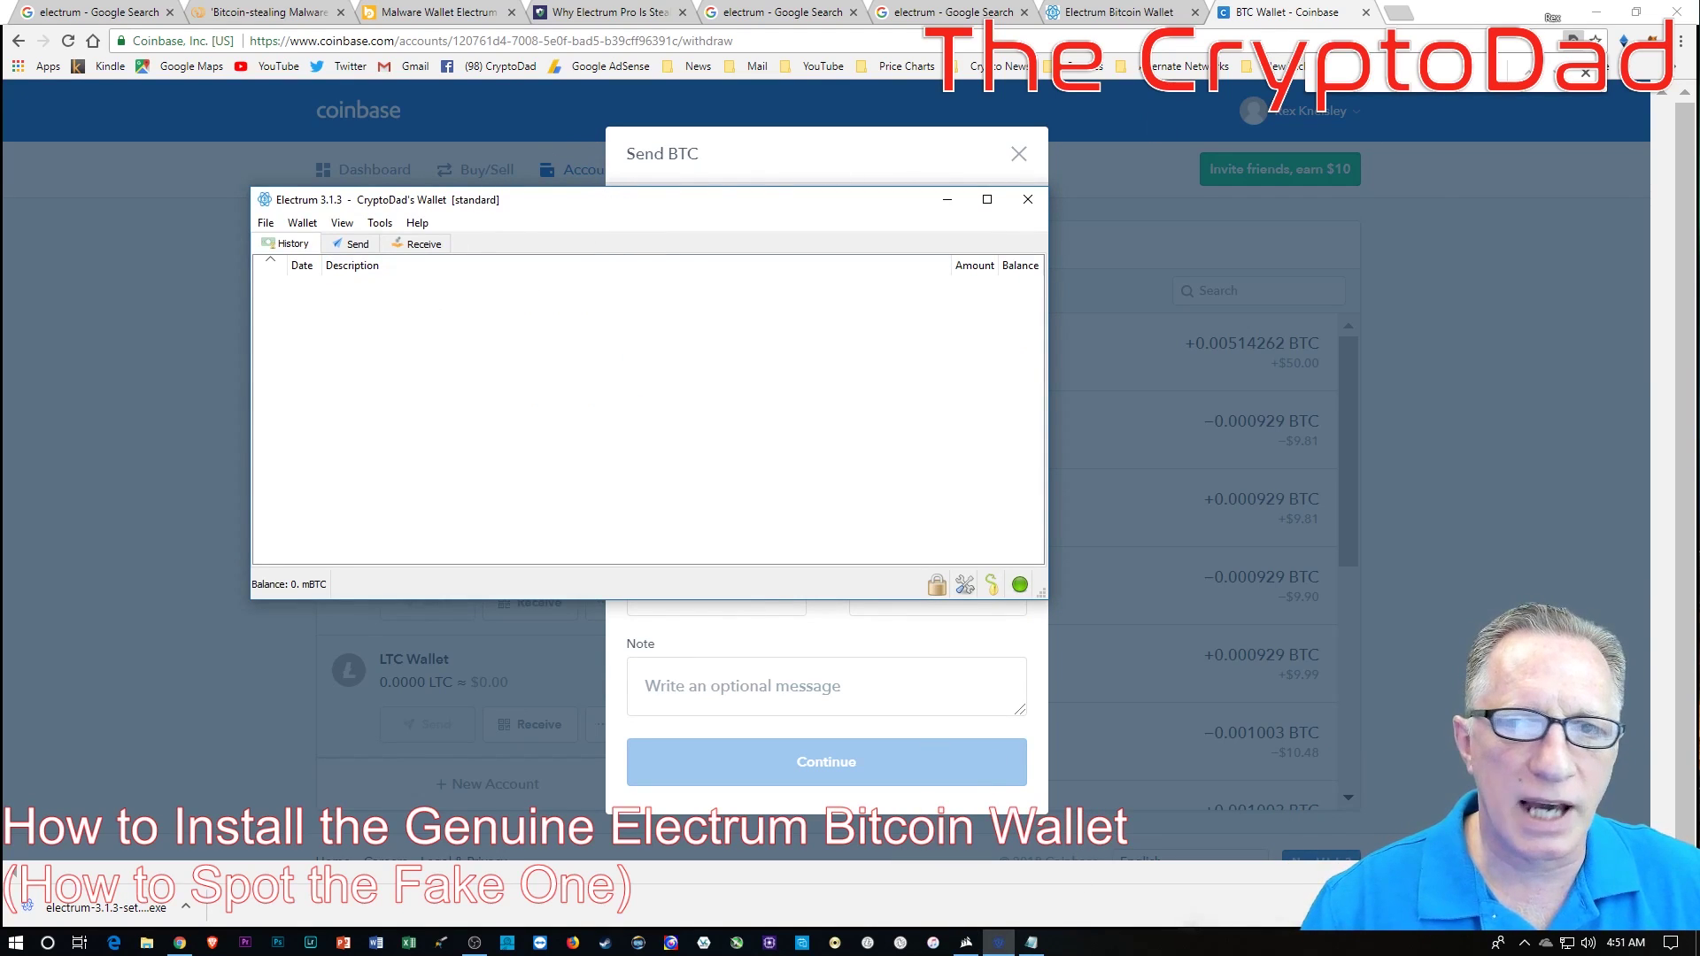
left_click(1595, 12)
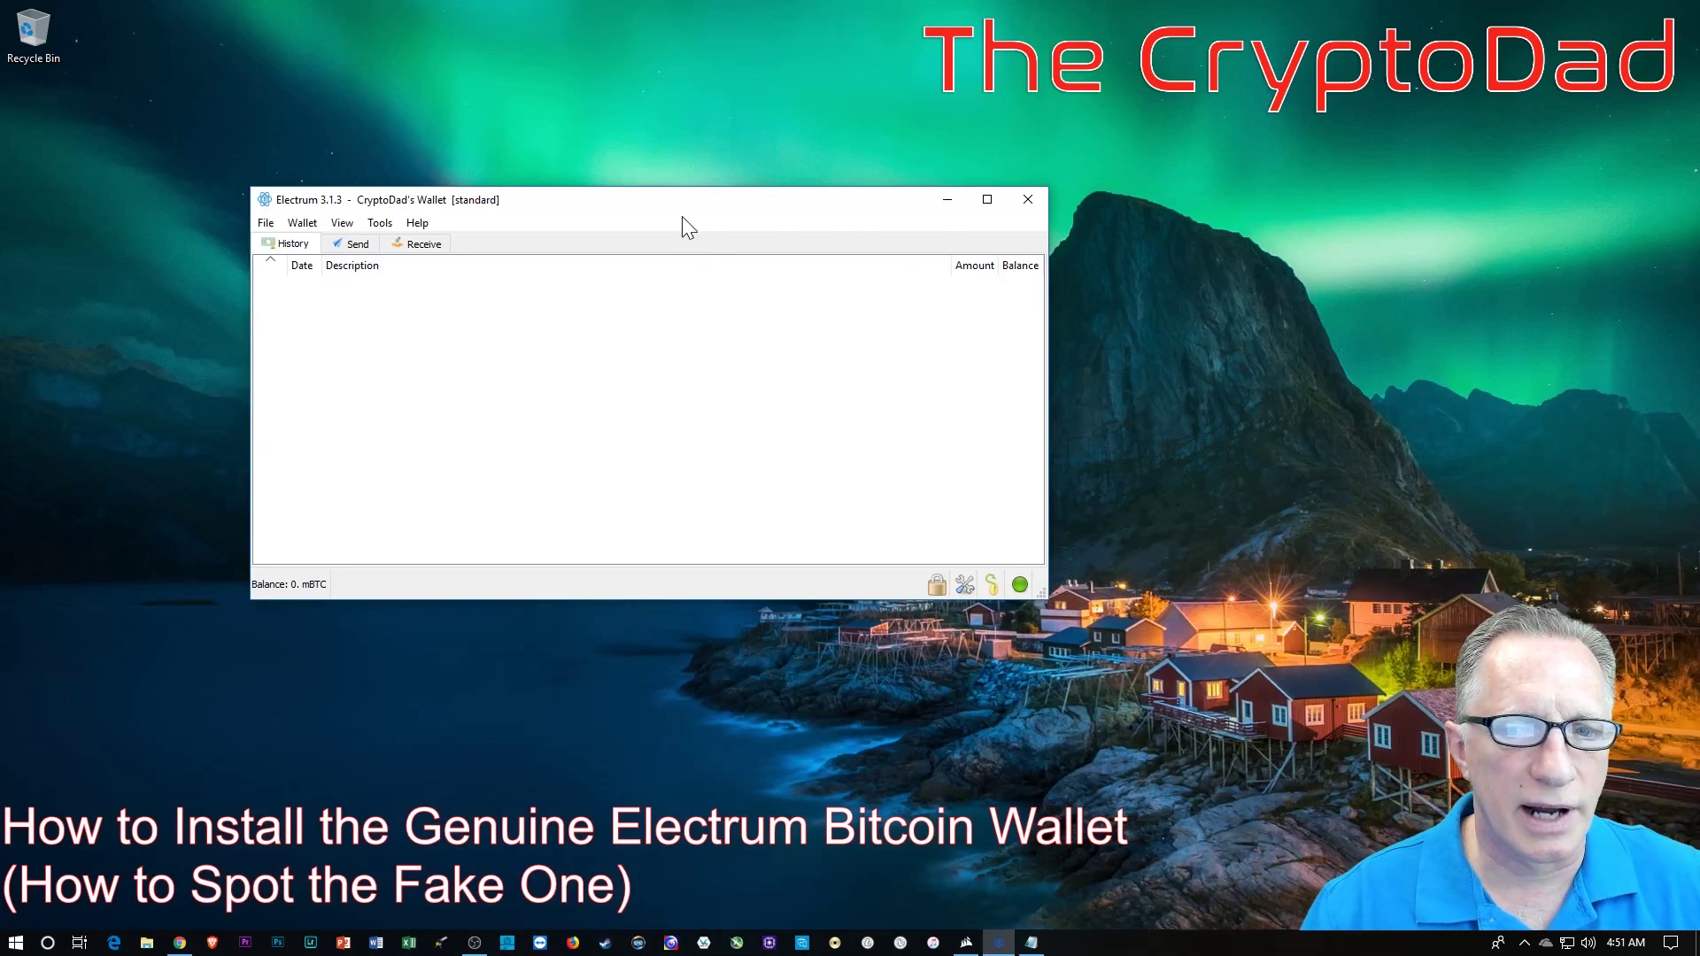
left_click_drag(661, 209, 841, 239)
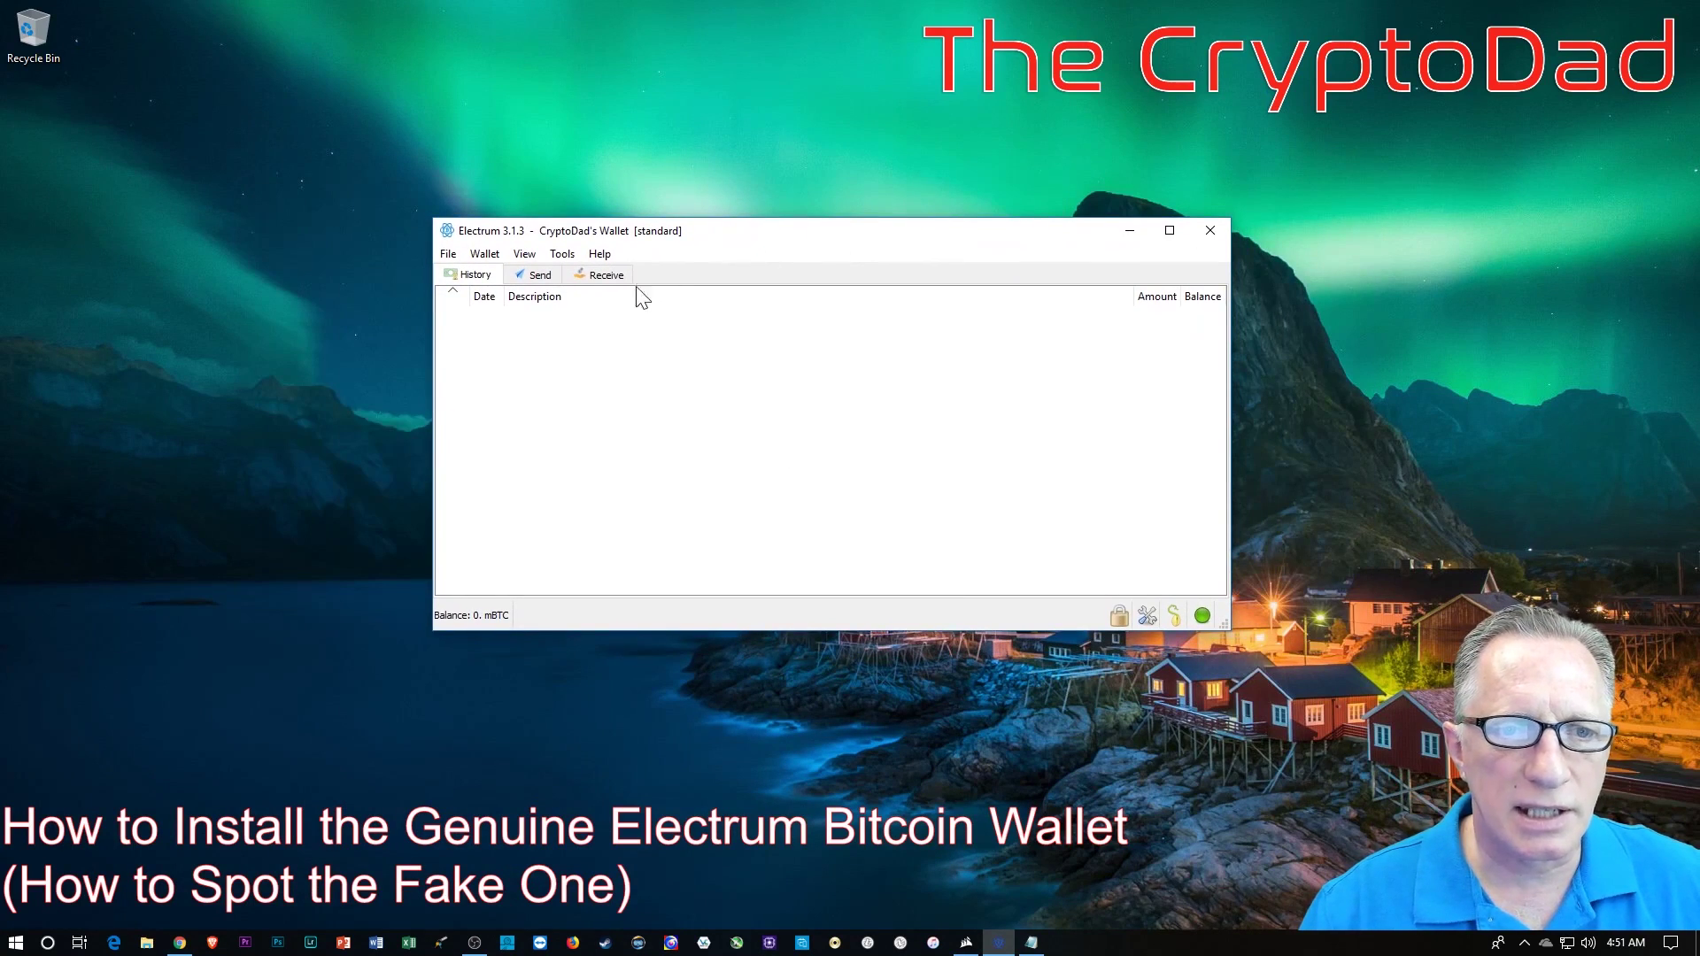
Copy the wallet's receiving address shown with its QR code on Electrum's Receive tab.
left_click(606, 275)
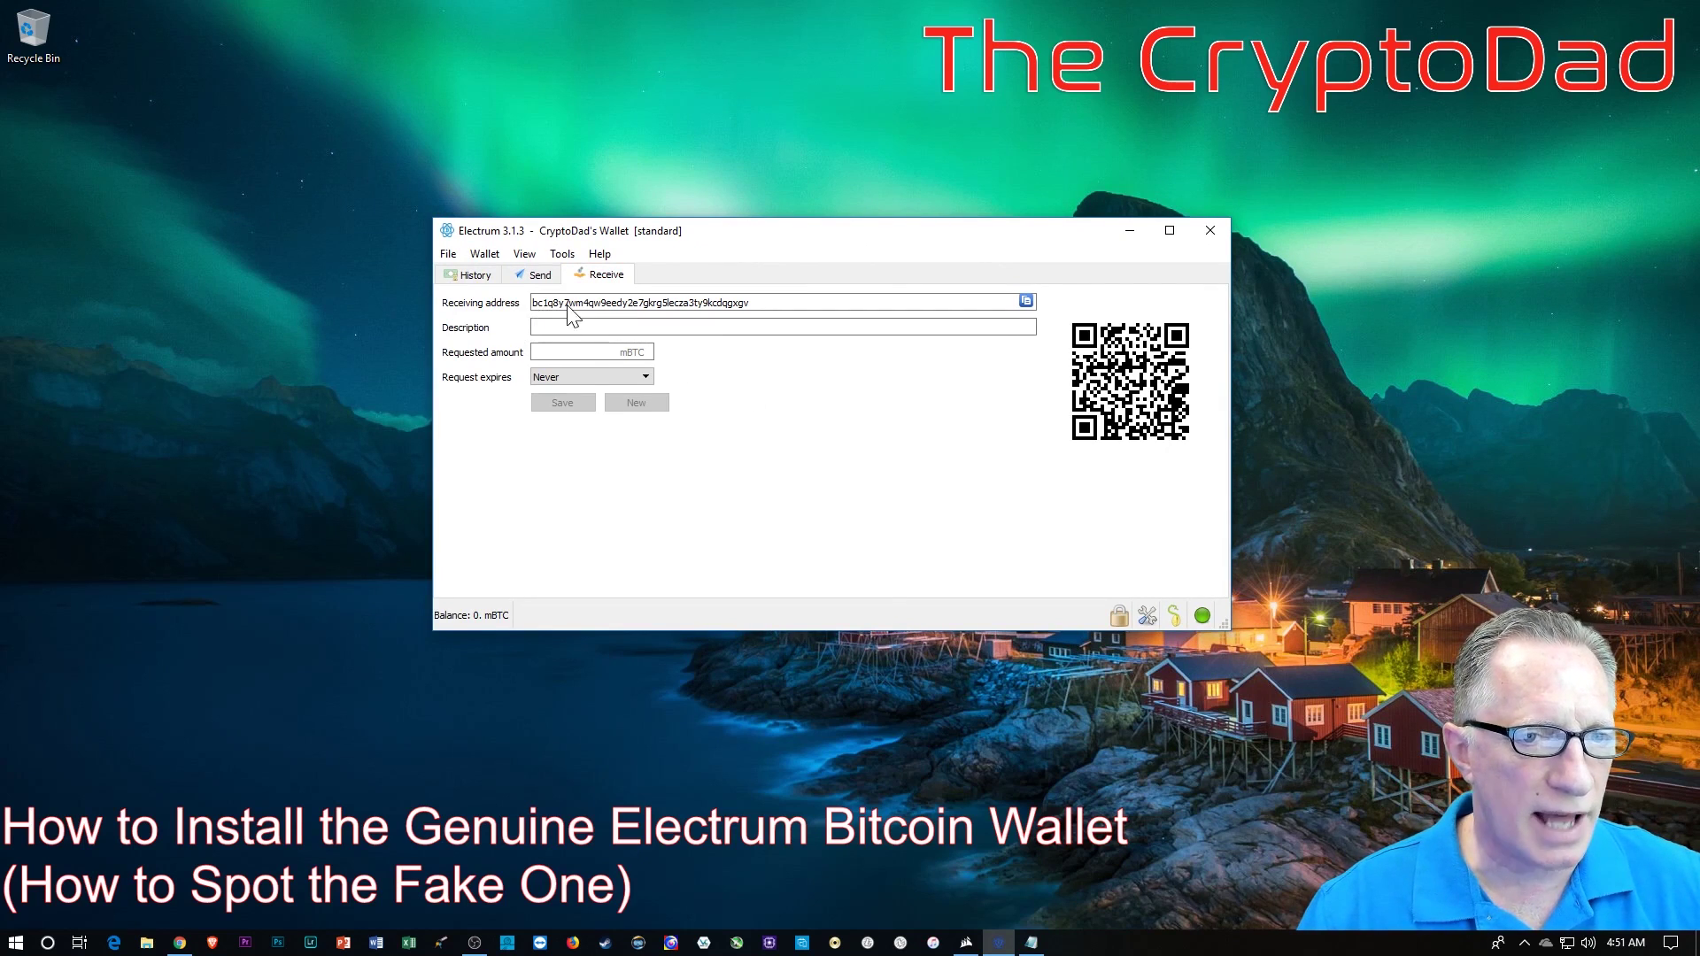
left_click(1025, 301)
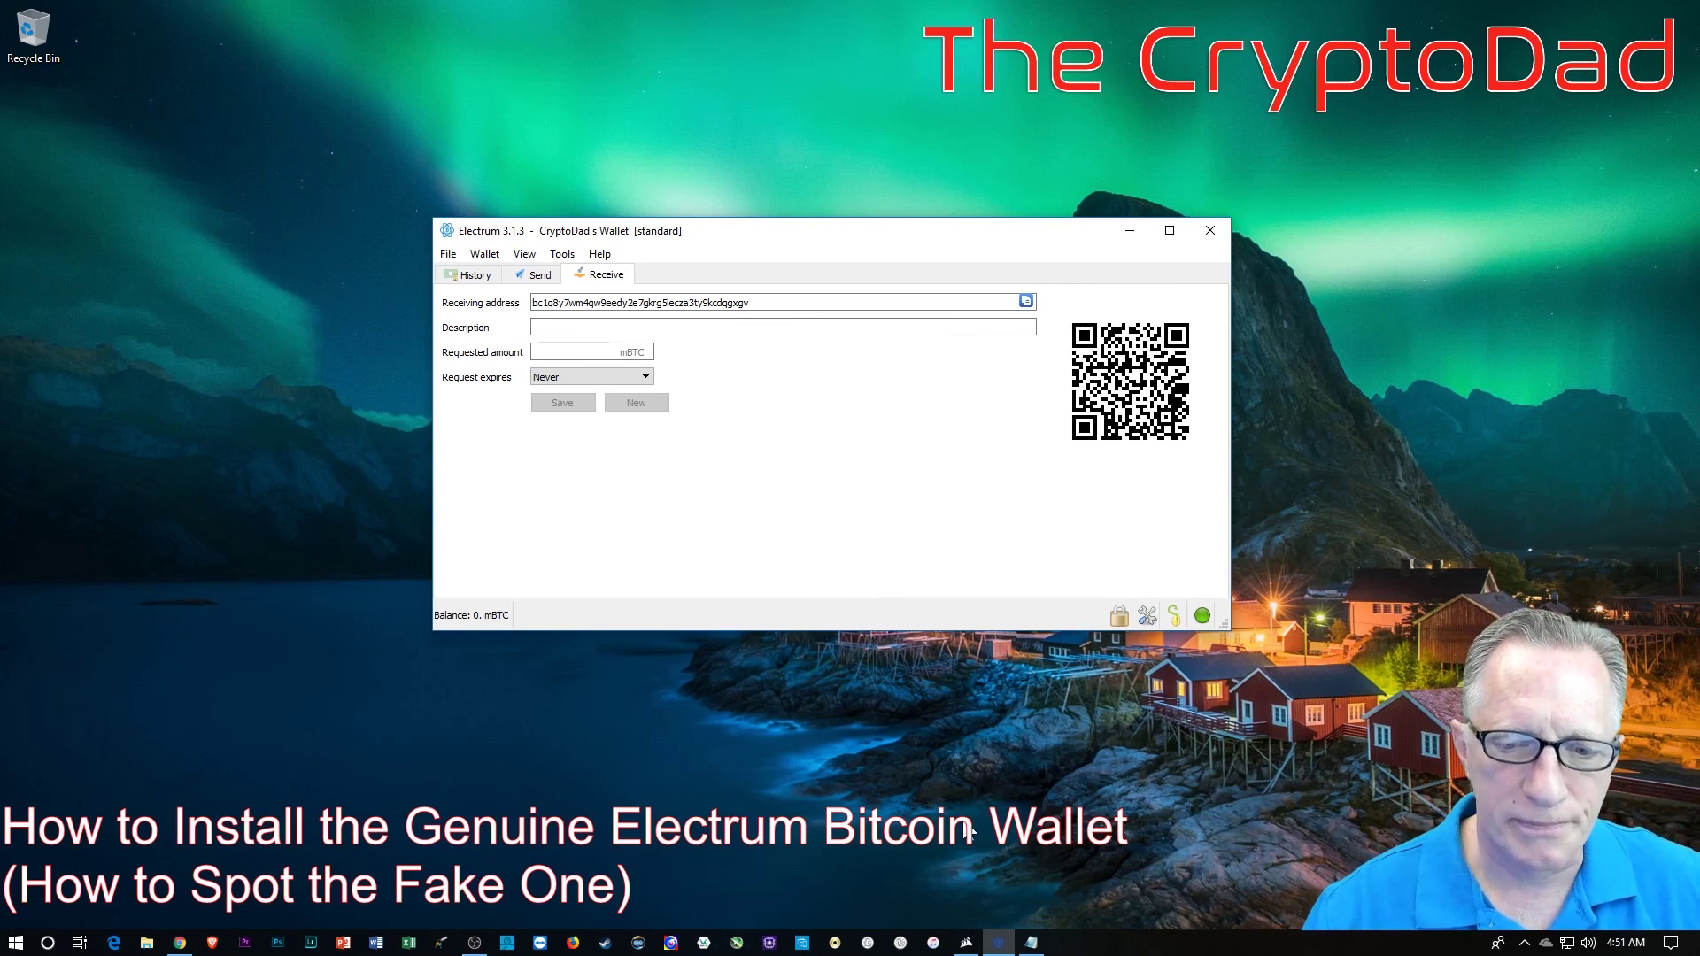
left_click(993, 948)
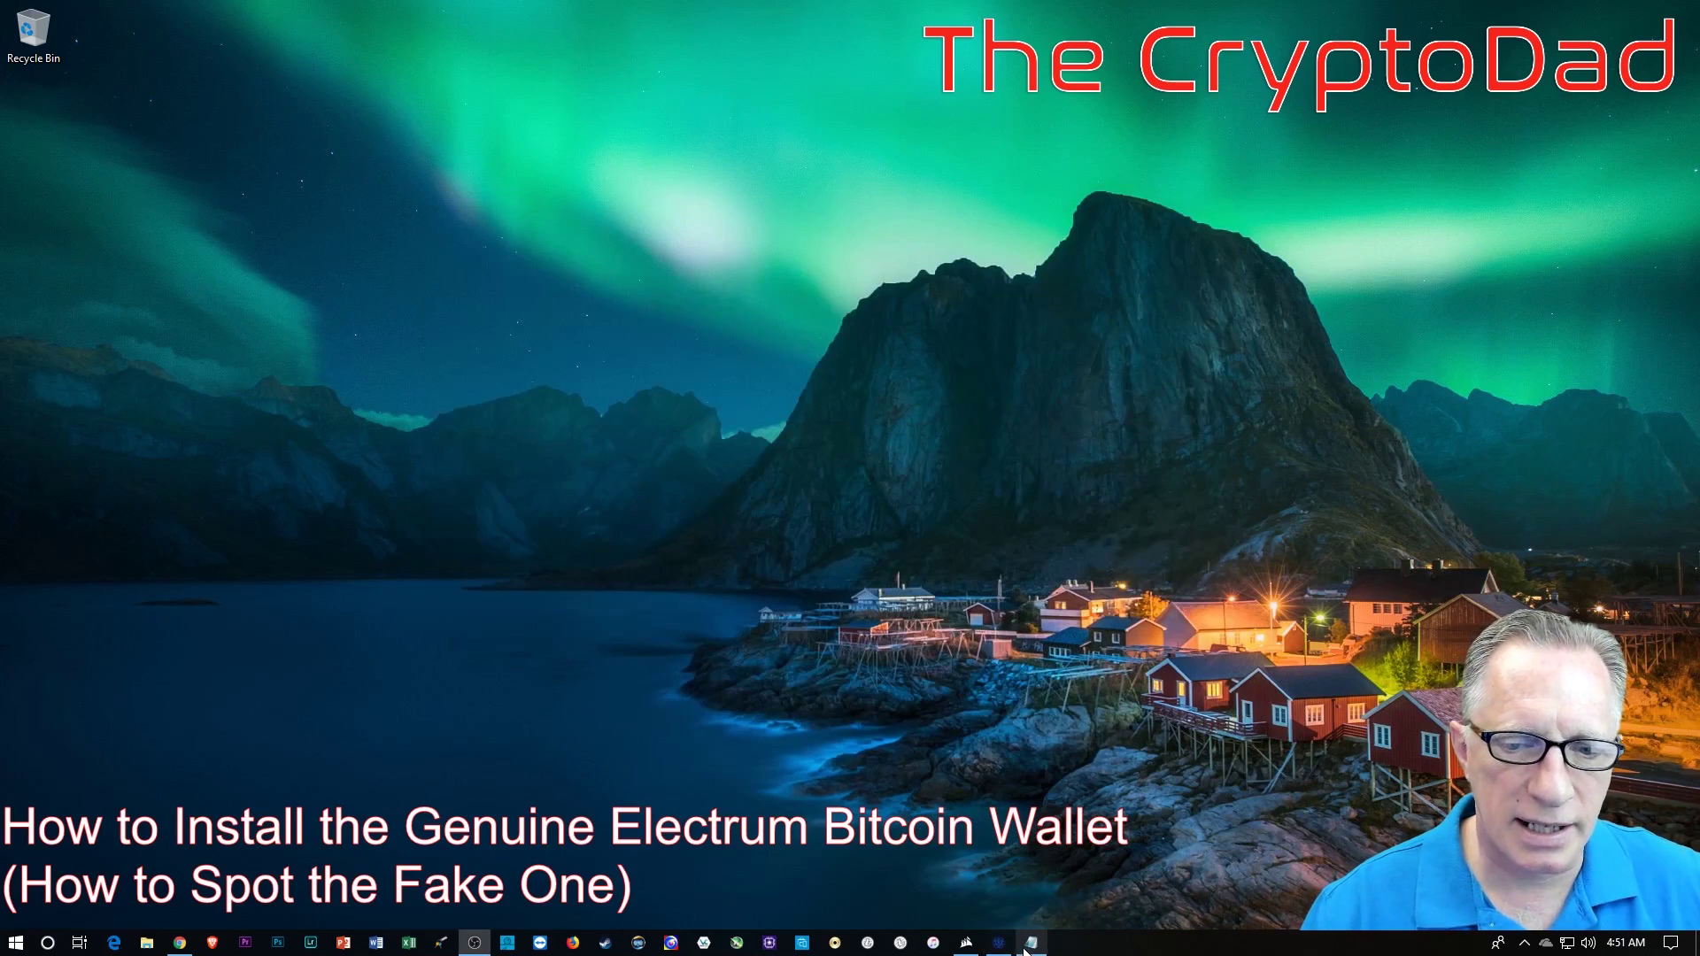
left_click(997, 944)
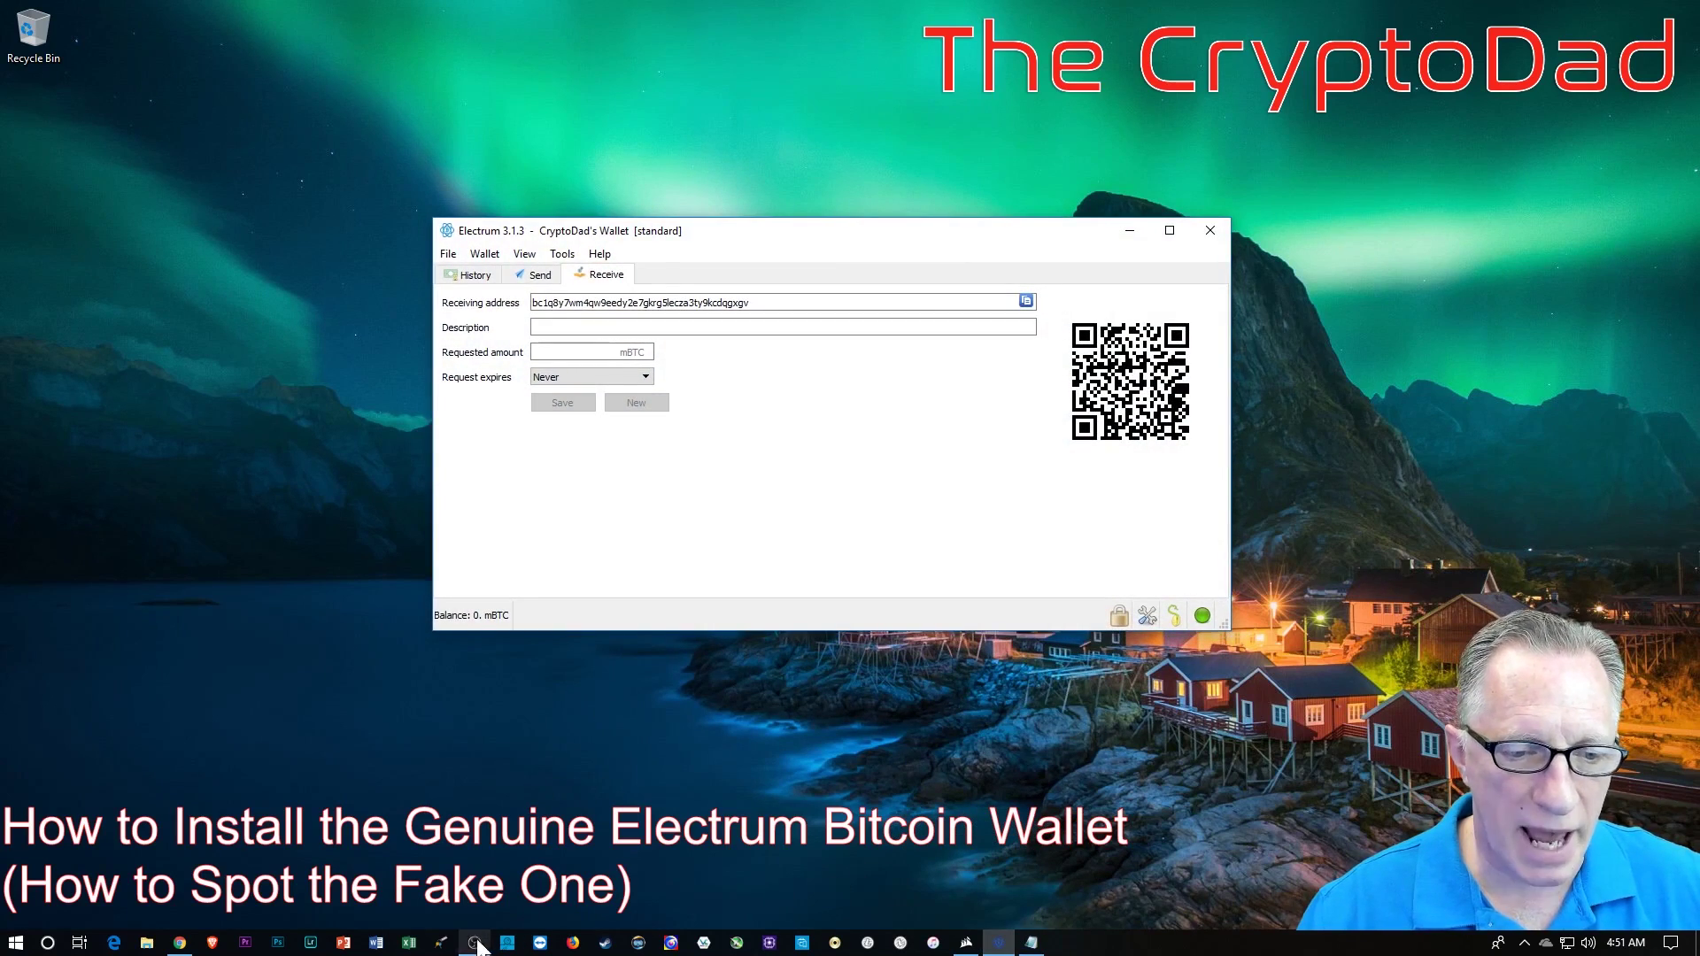
Paste the Electrum address as recipient and send the max, 0.00512912 BTC (44.51 USD).
left_click(179, 944)
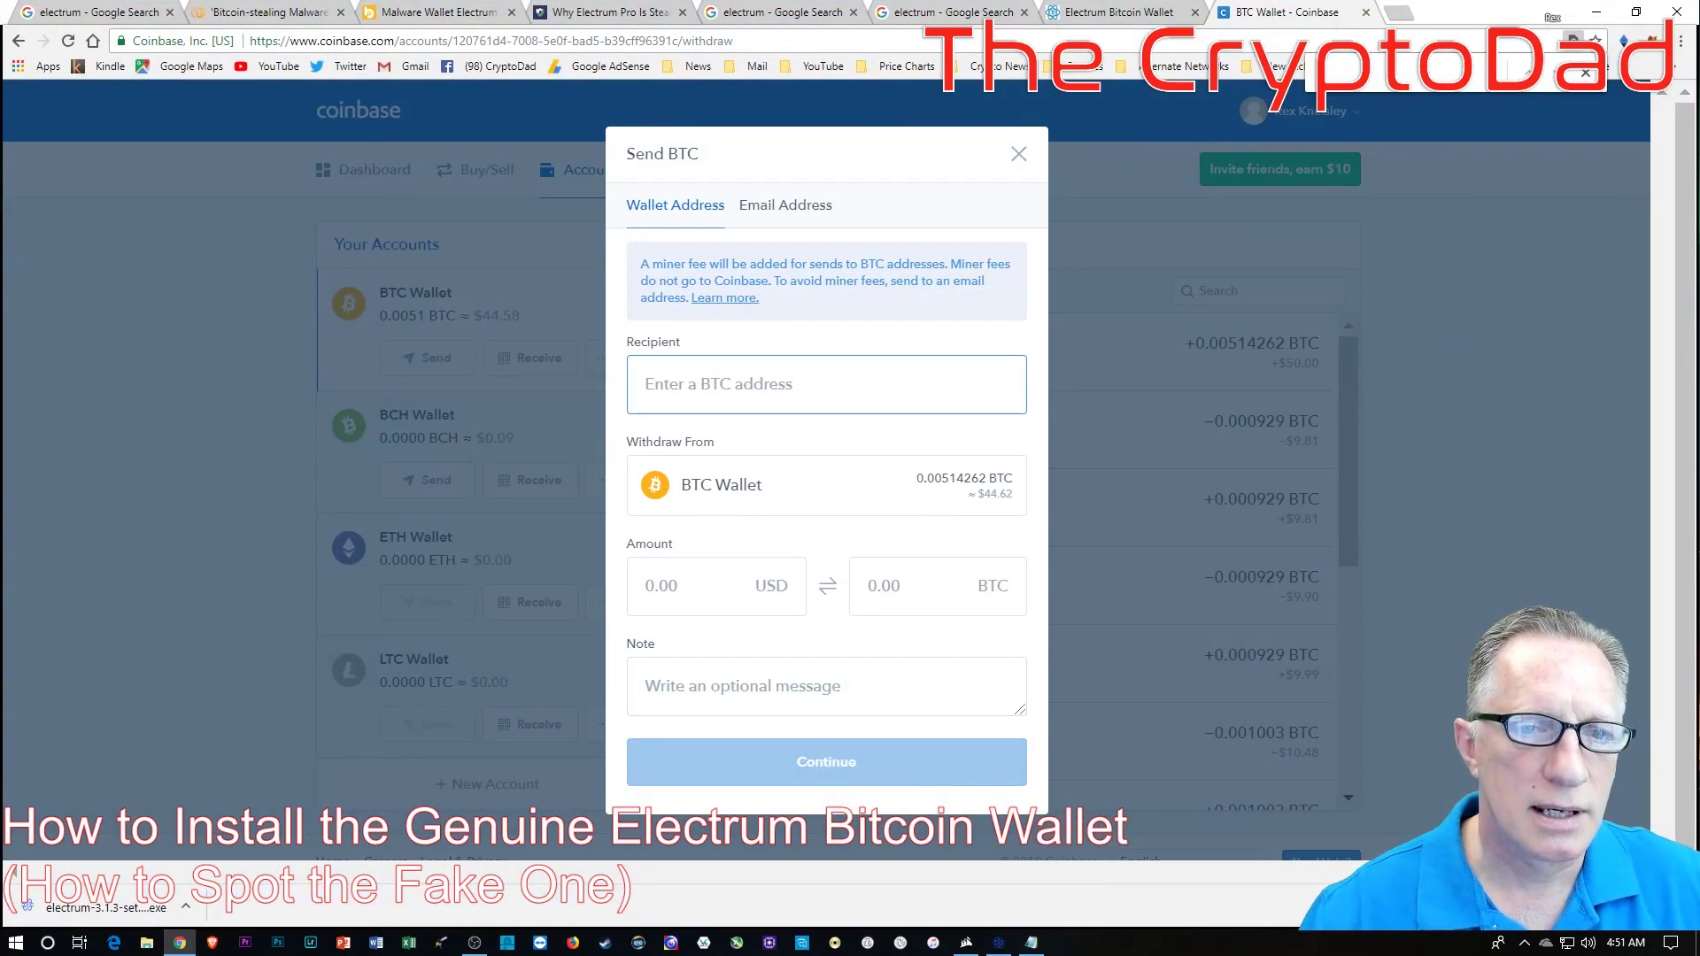
right_click(769, 383)
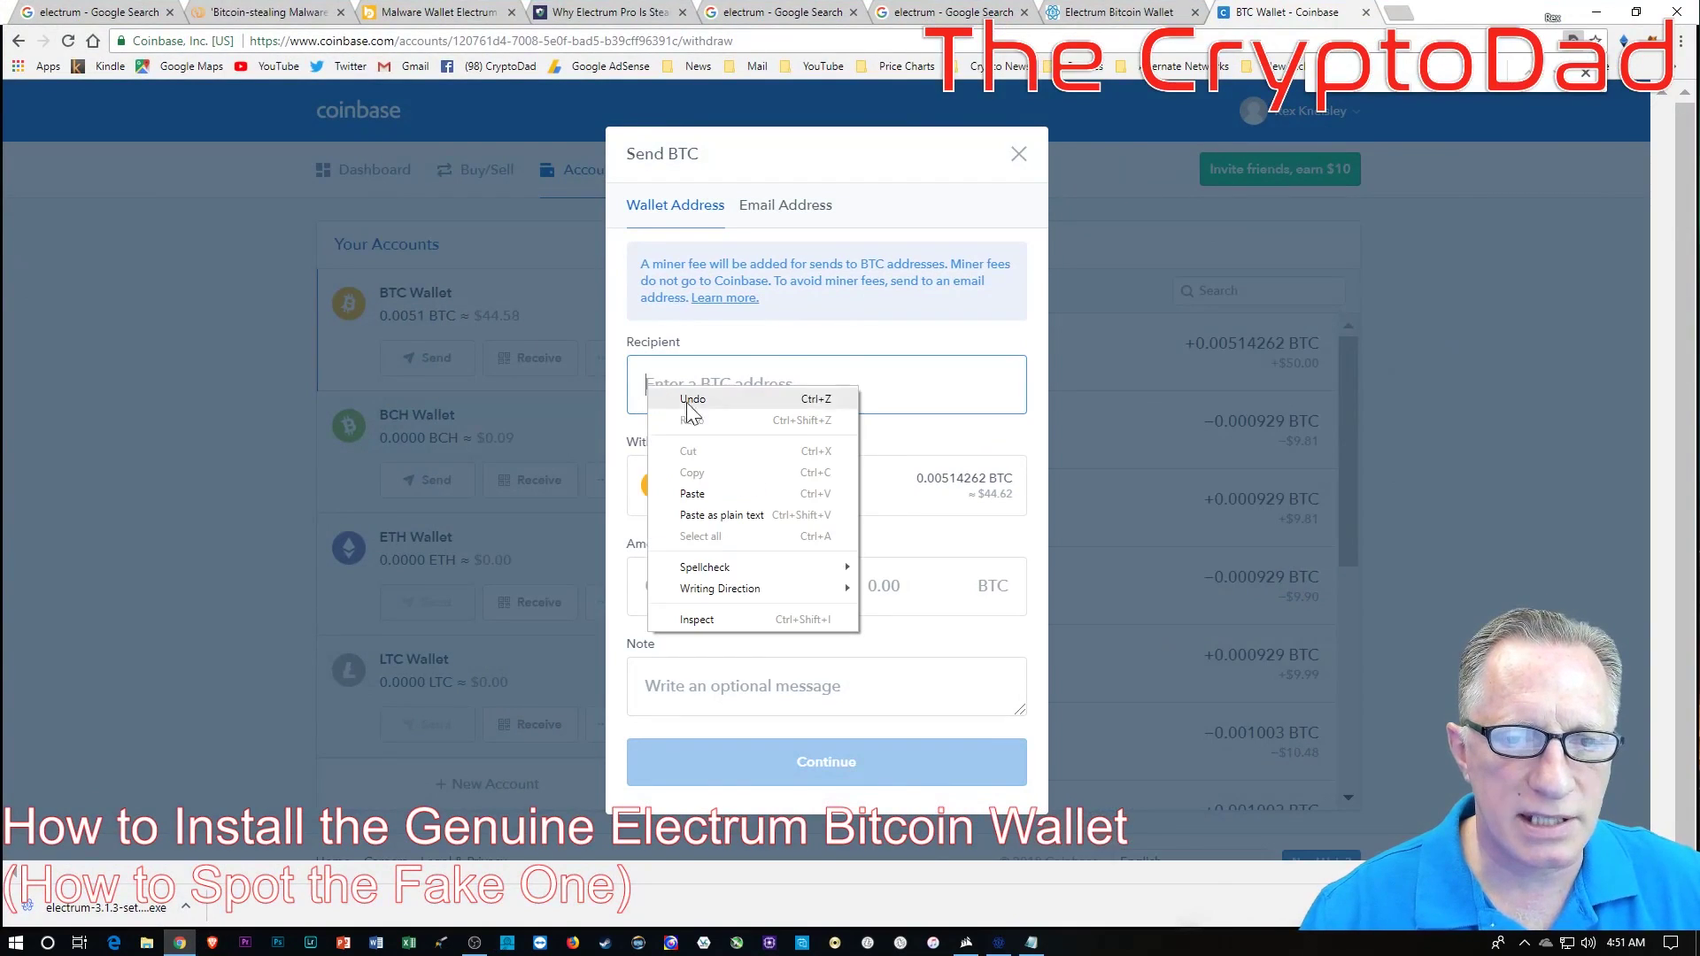
left_click(719, 489)
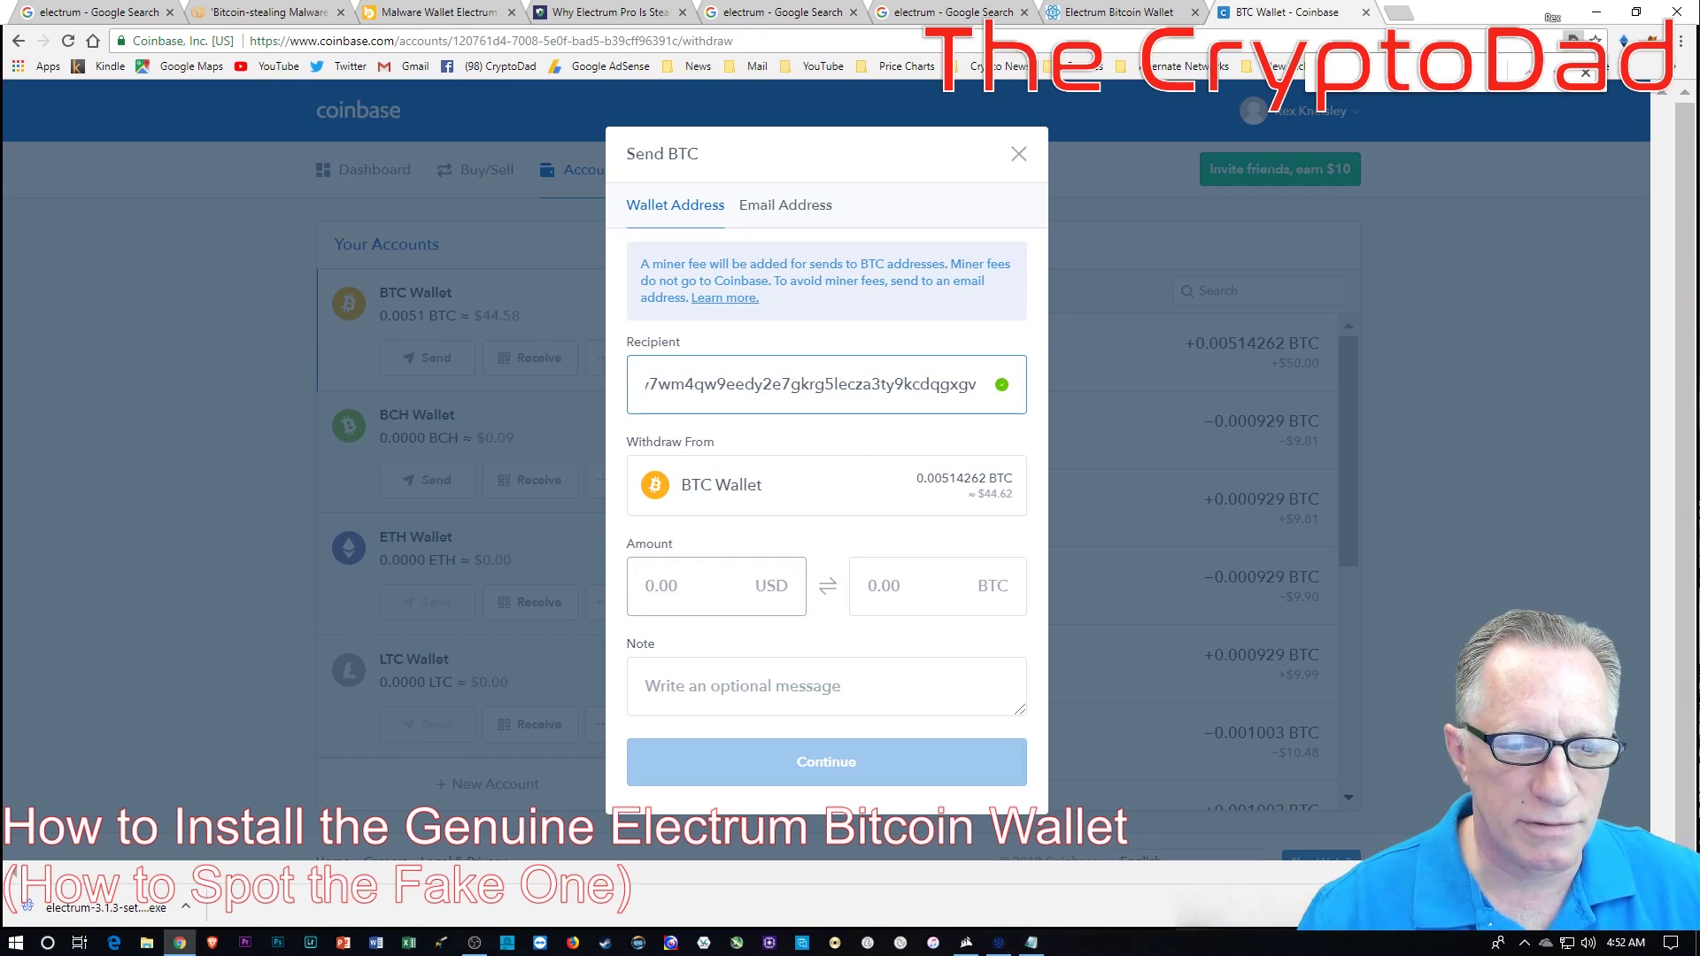
left_click(1005, 477)
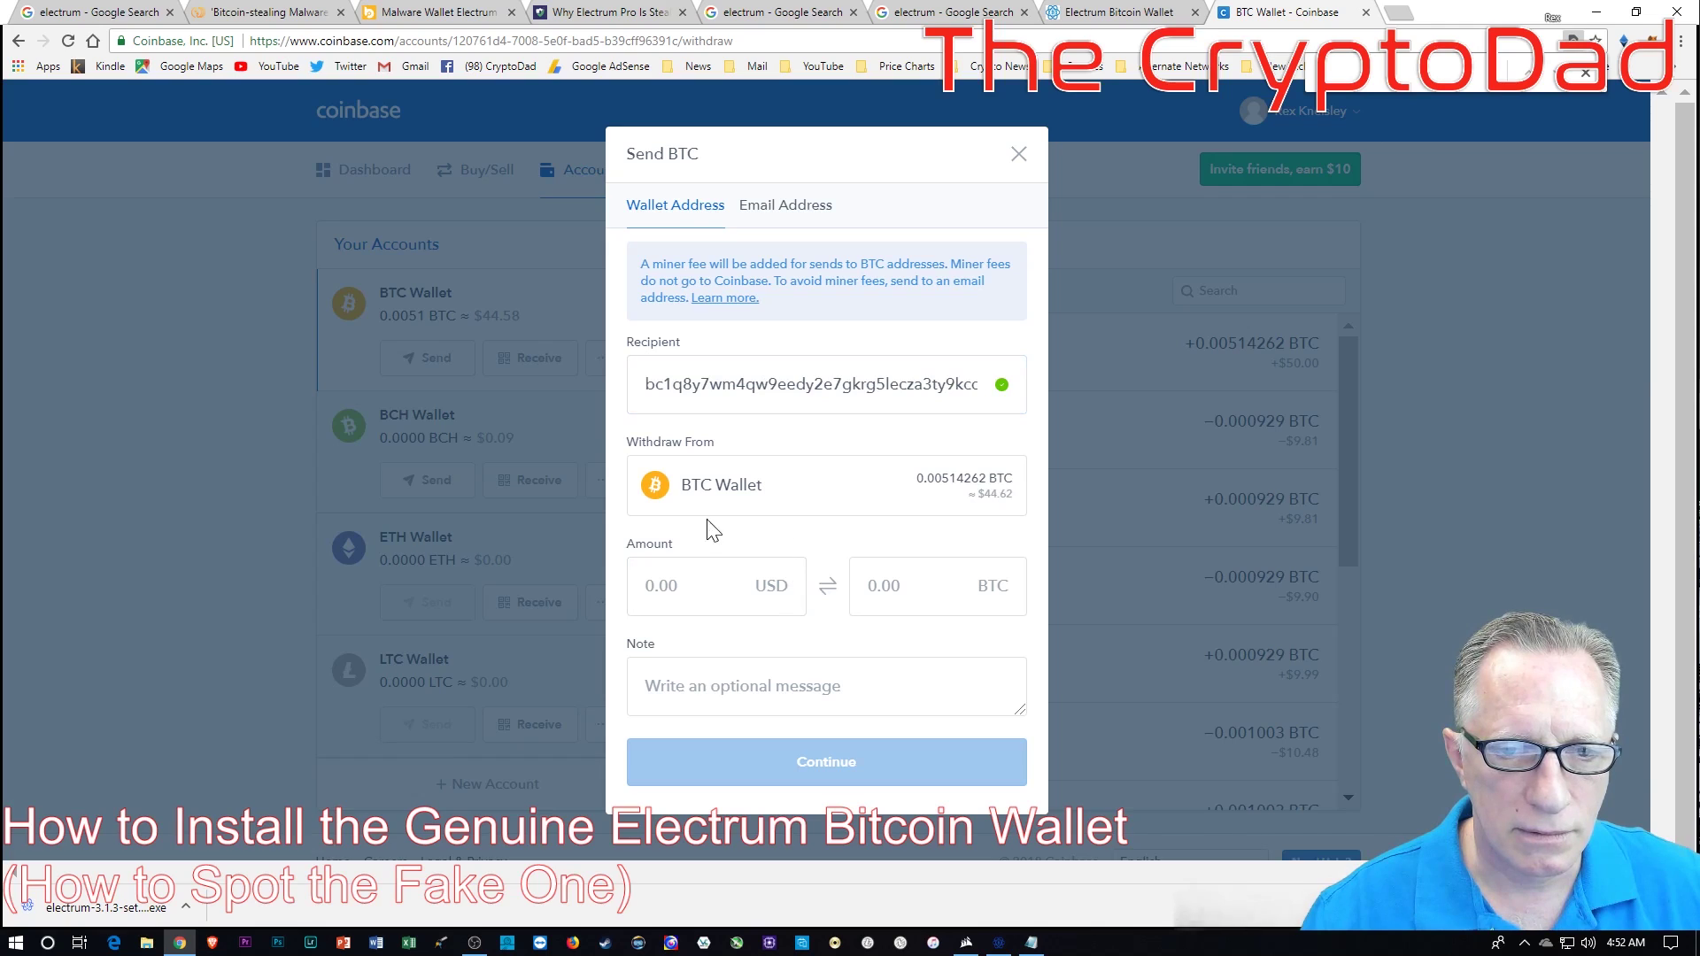
left_click(699, 592)
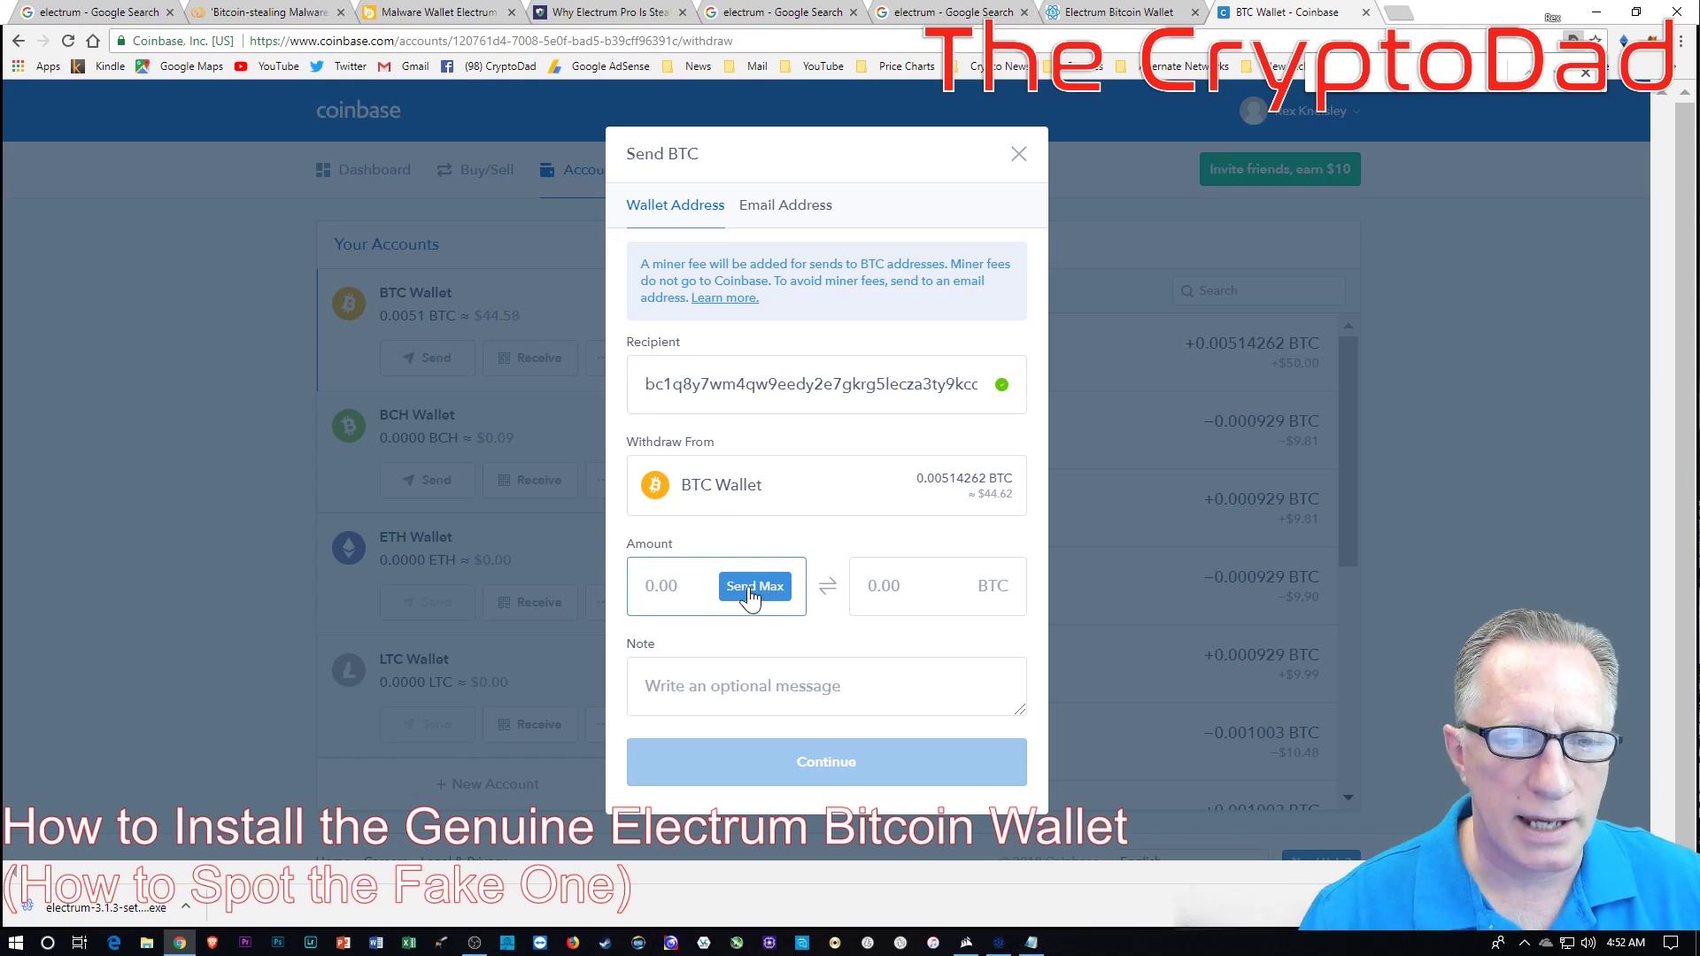
left_click(753, 591)
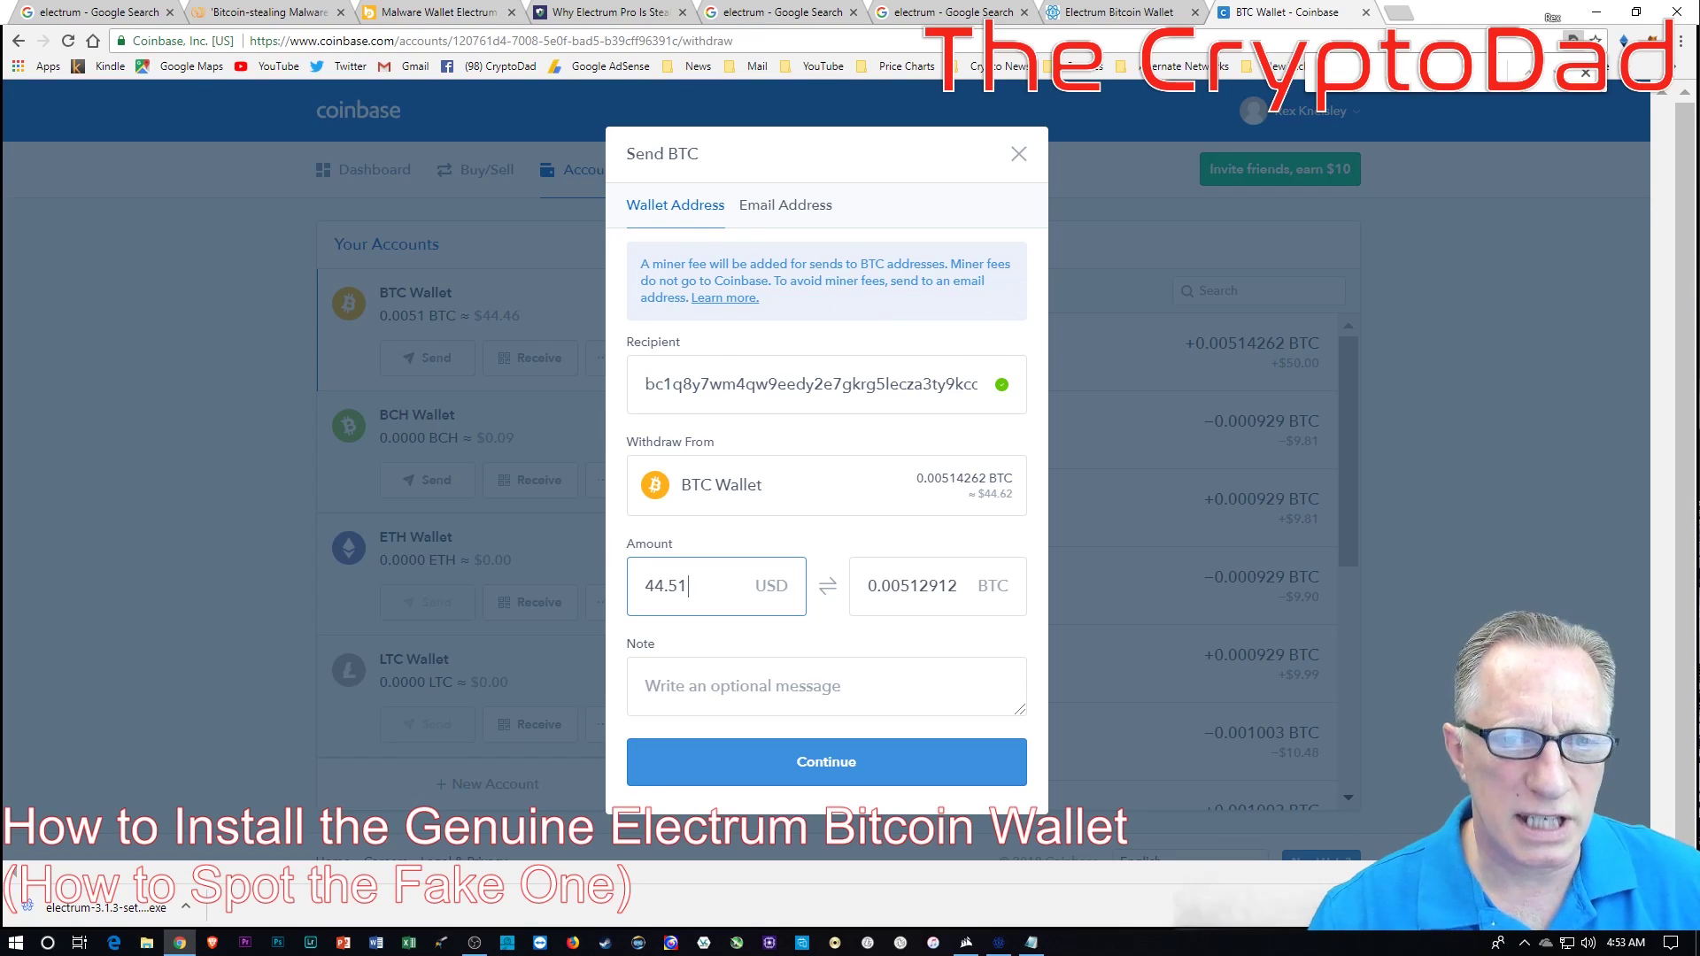
Read the miner-fees help article, then open GDAX from the Crypto Exchanges bookmarks.
left_click(716, 299)
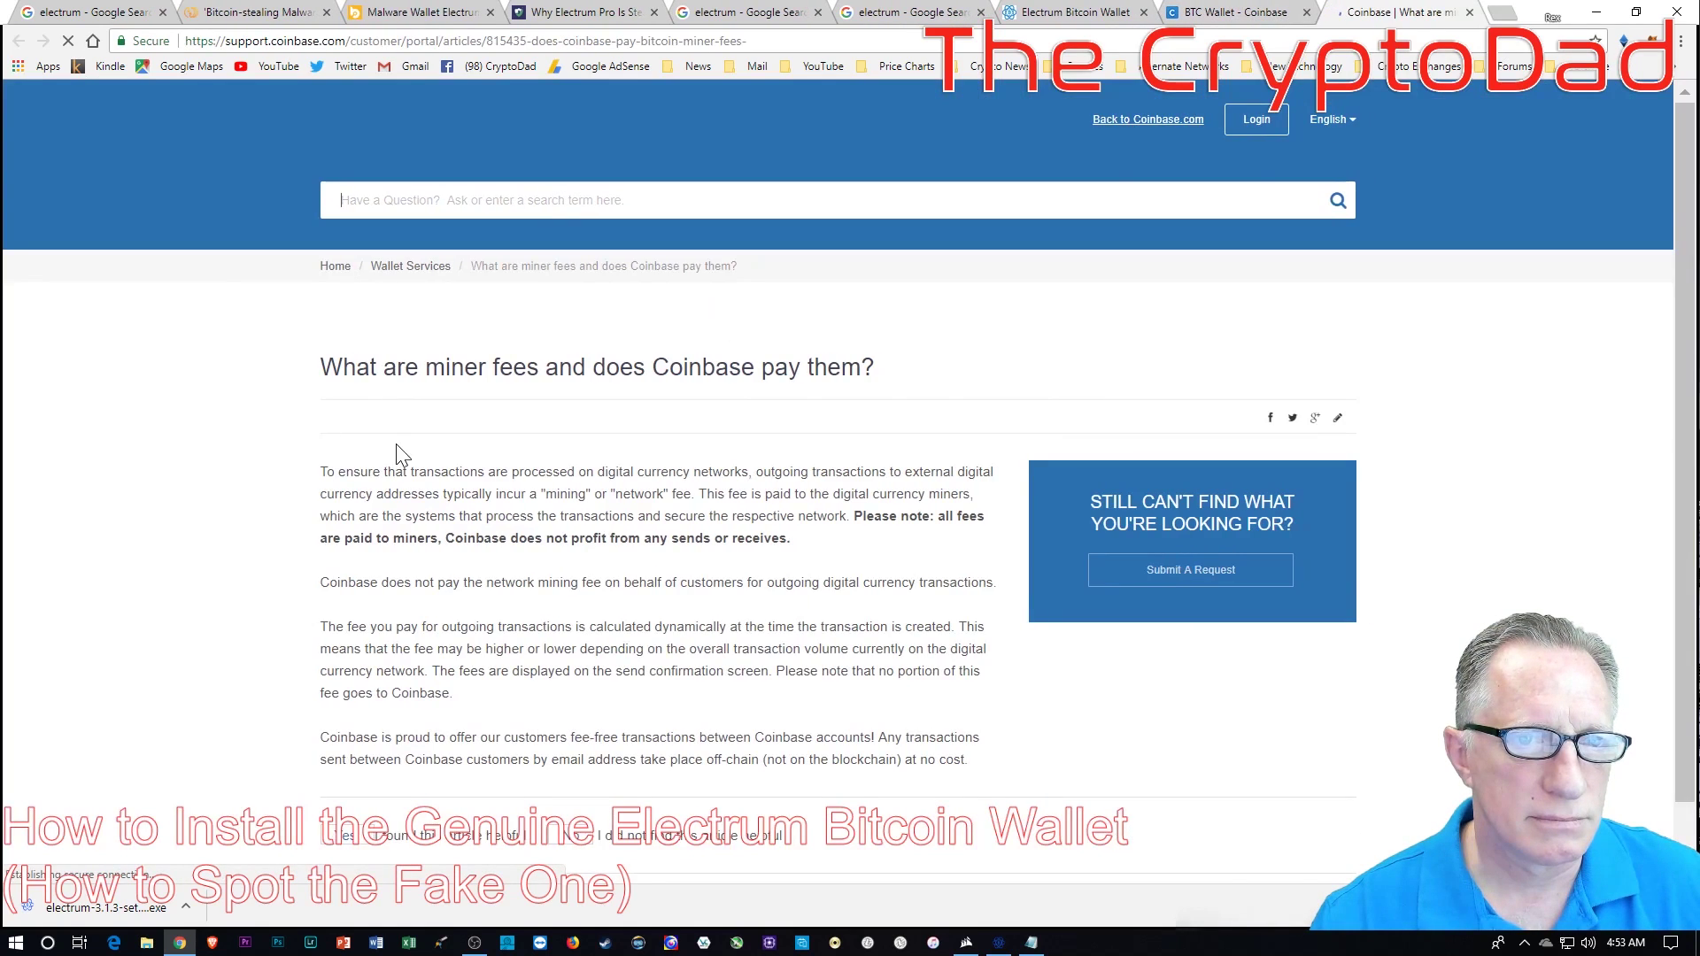
scroll(239, 531, "down", 1)
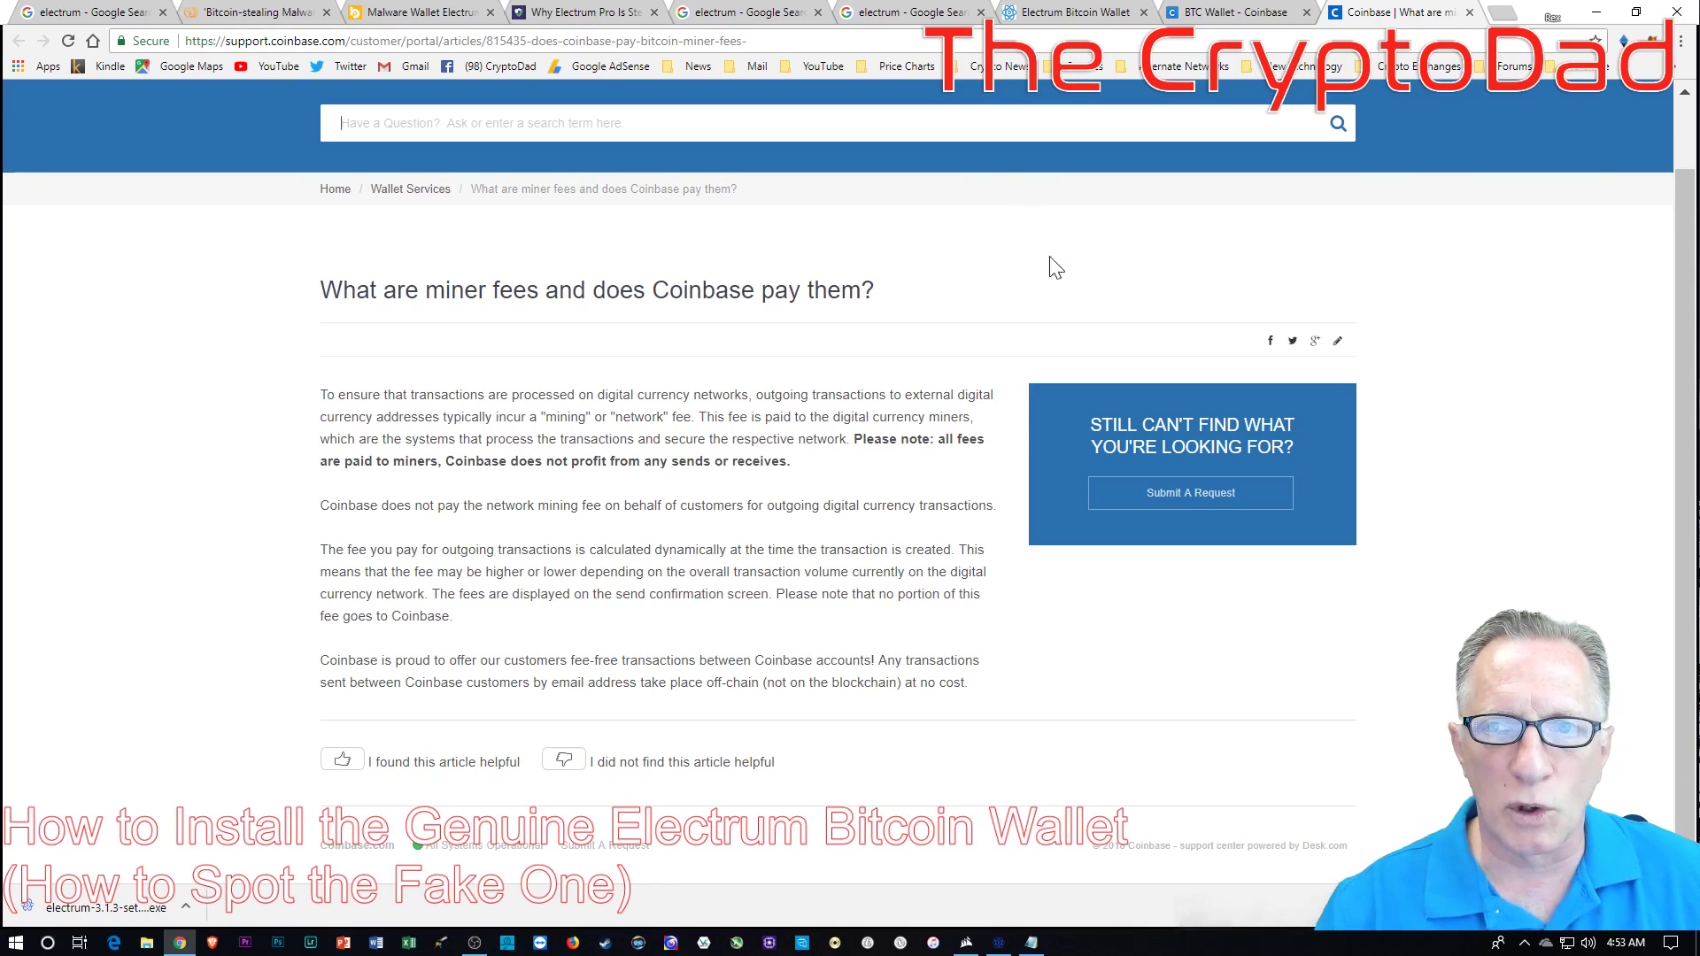
left_click(1180, 73)
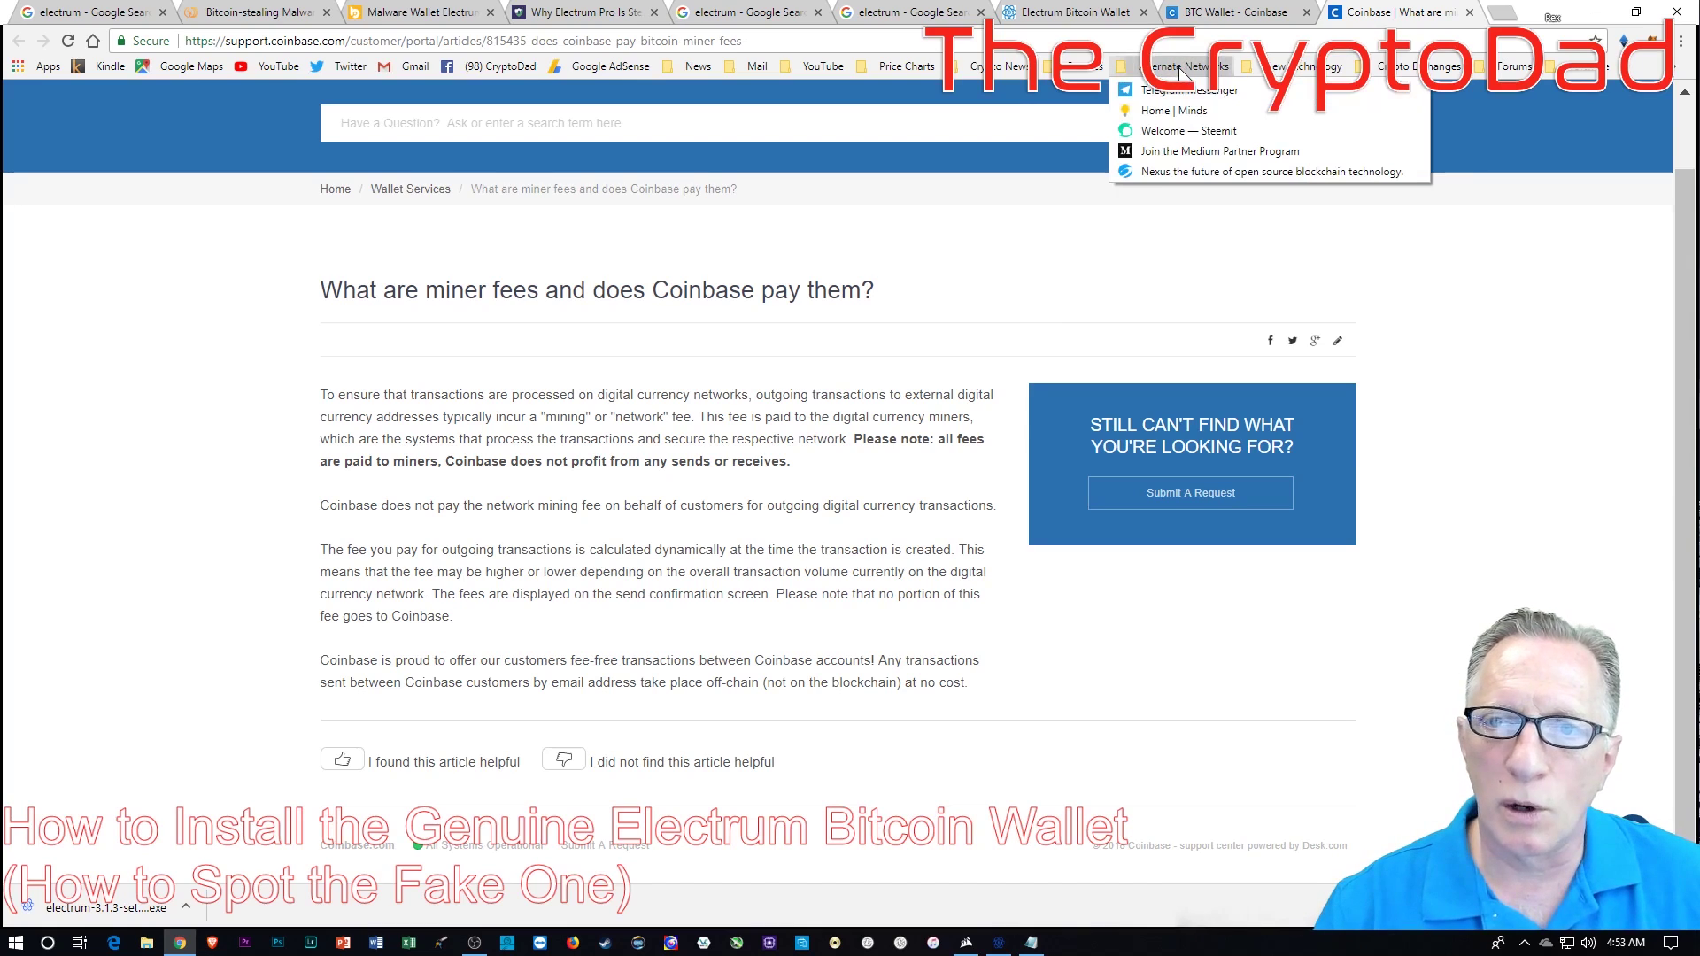
mouse_move(1429, 67)
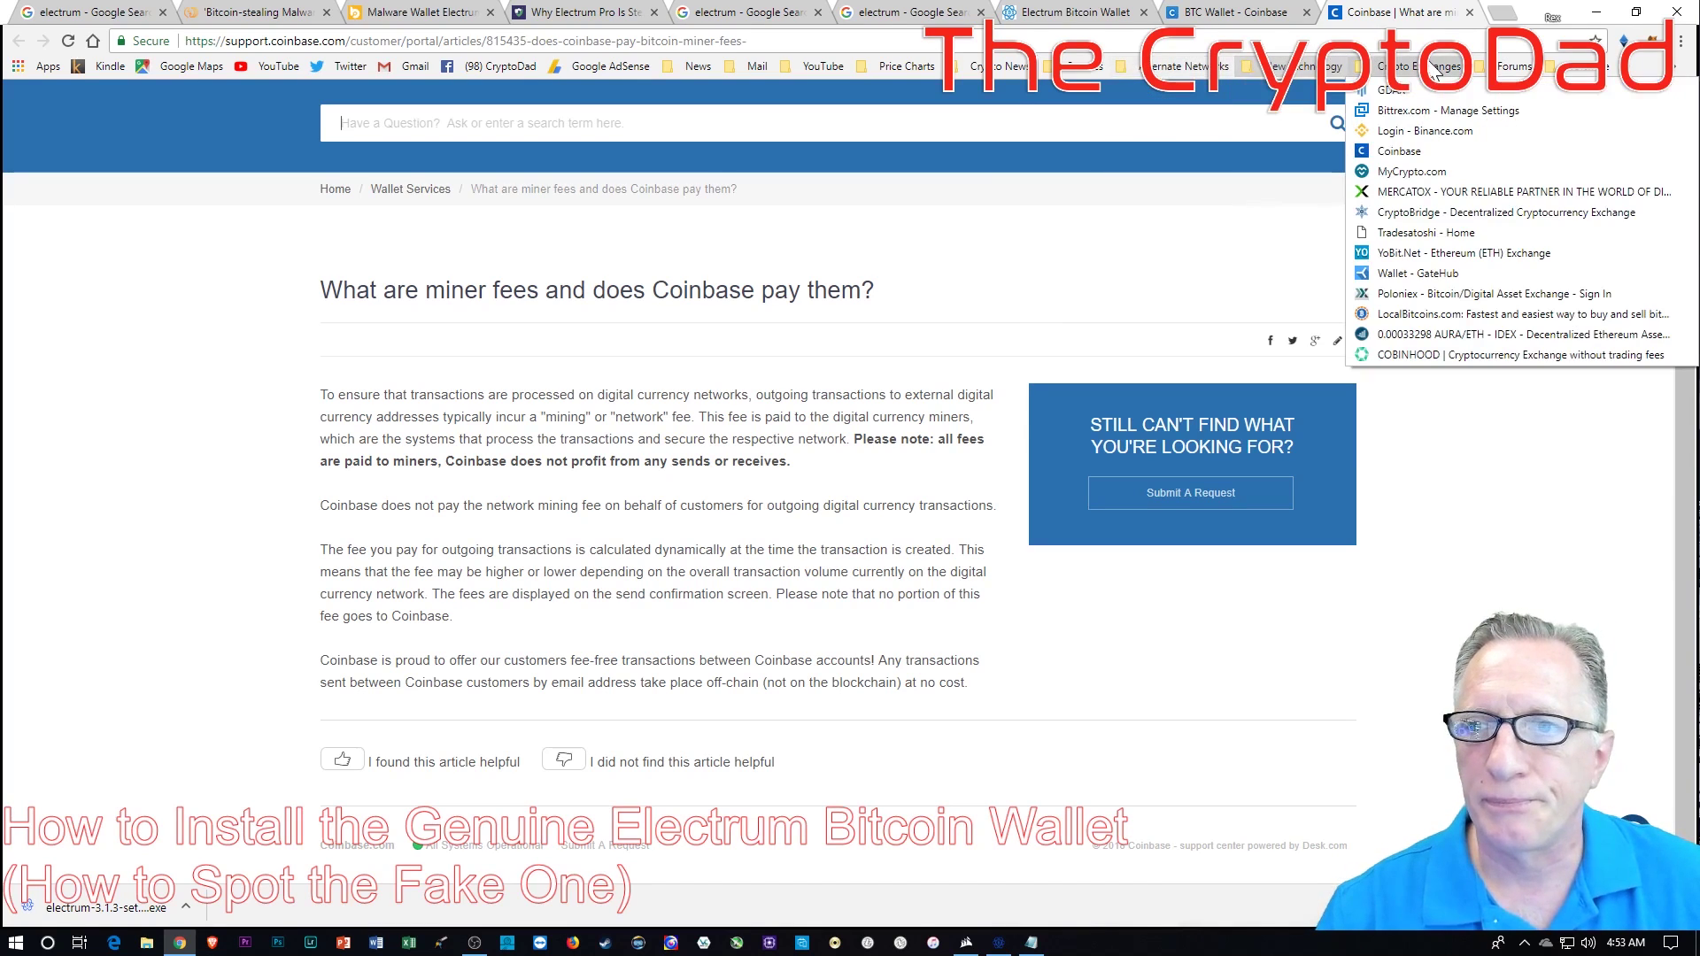
left_click(1386, 91)
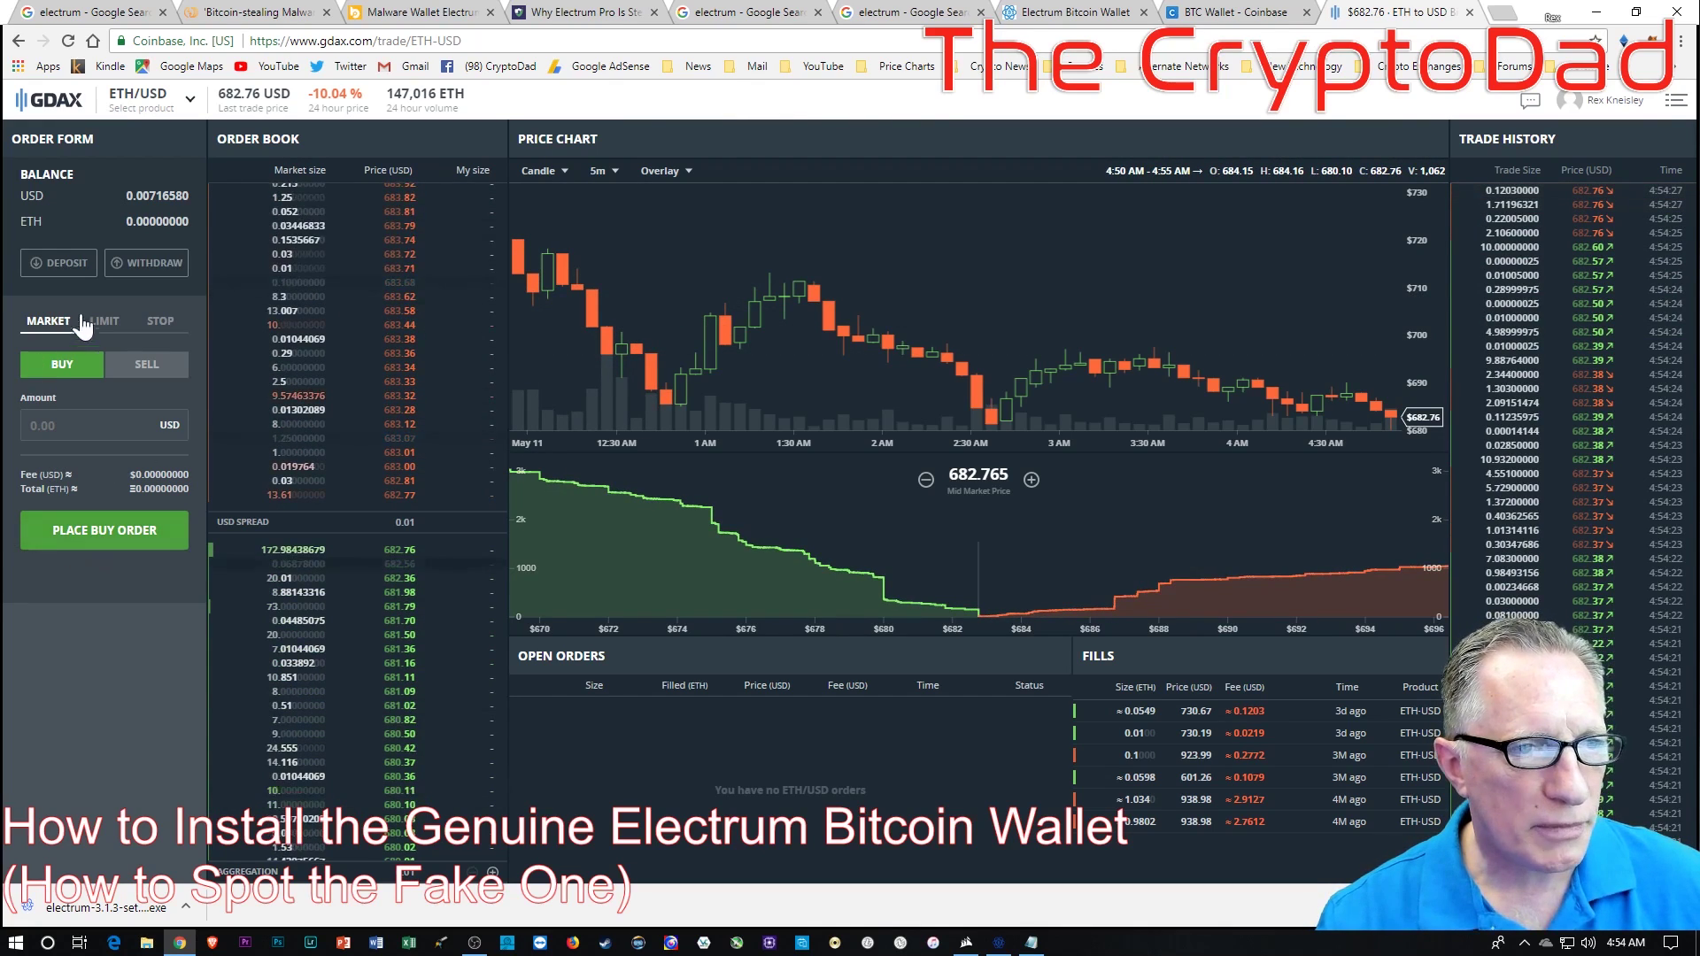
Switch the GDAX market to BTC/USD.
left_click(162, 113)
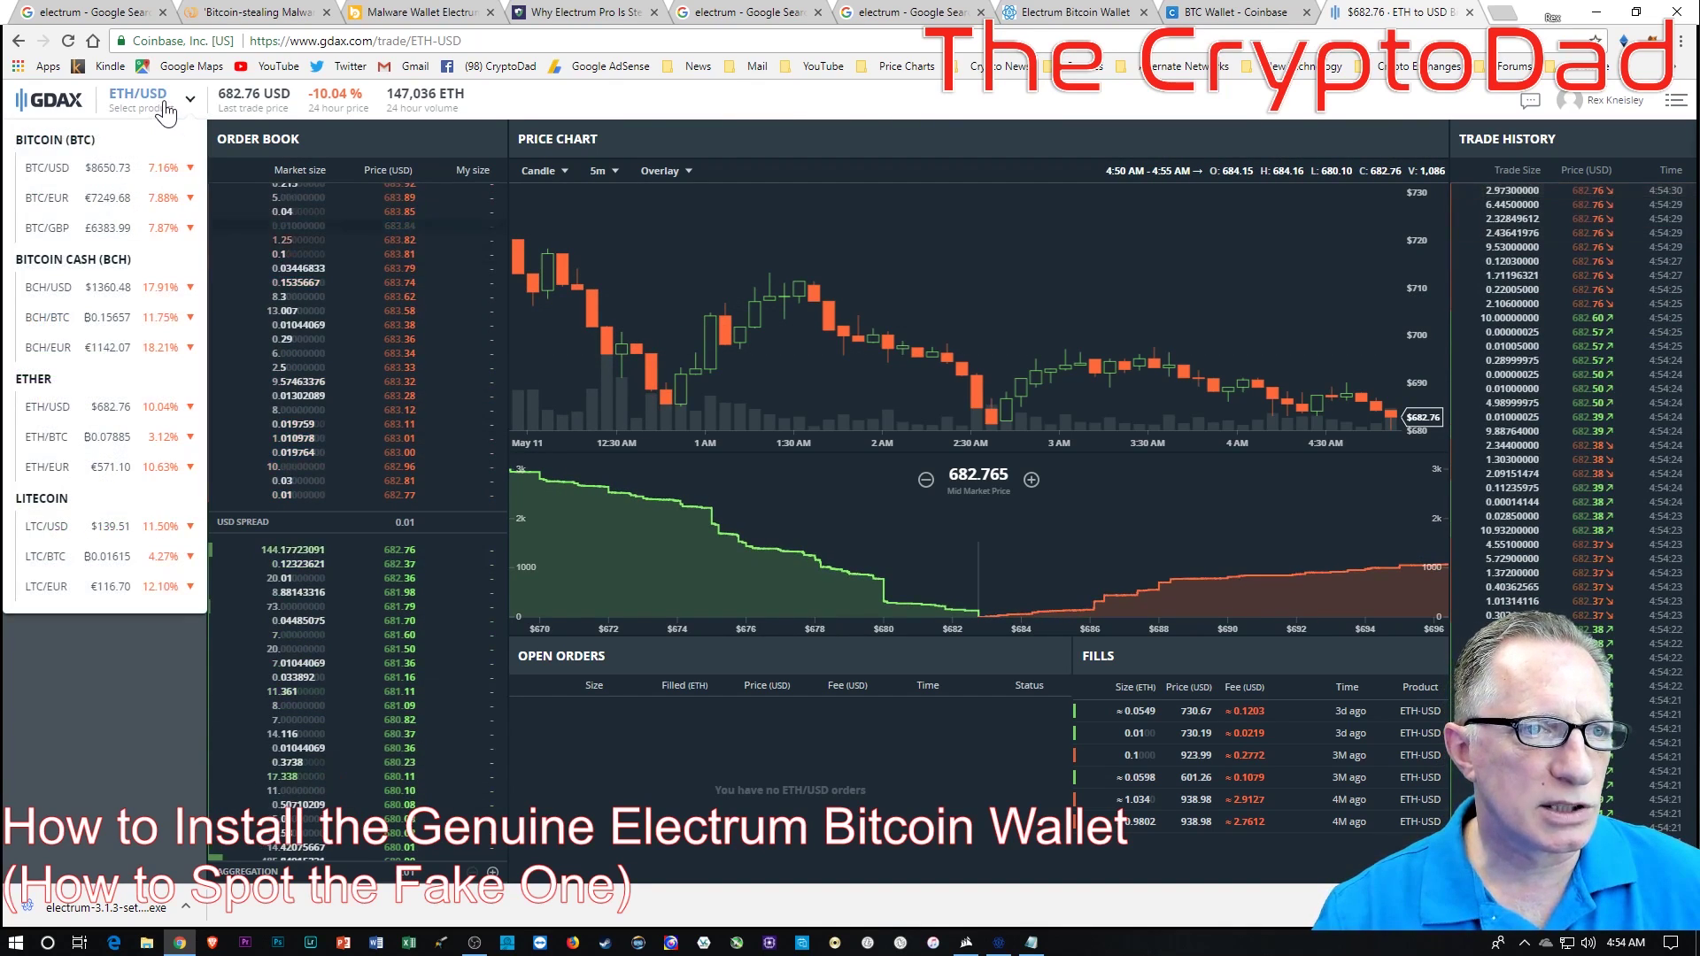
left_click(91, 175)
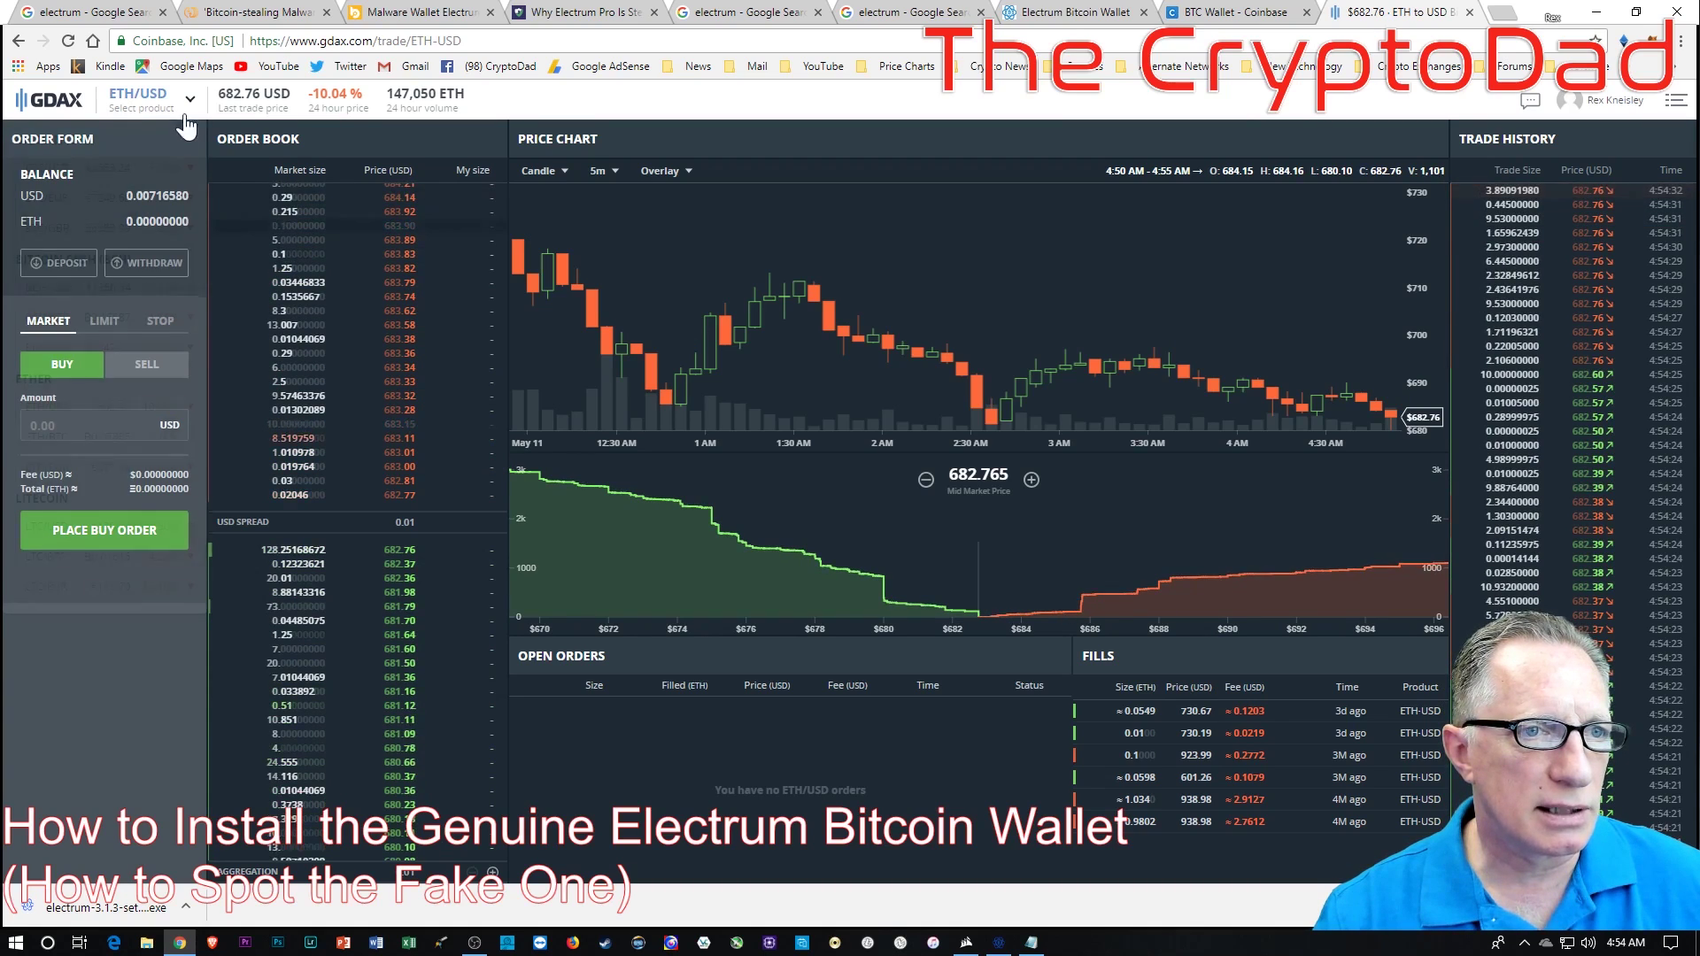
left_click(135, 180)
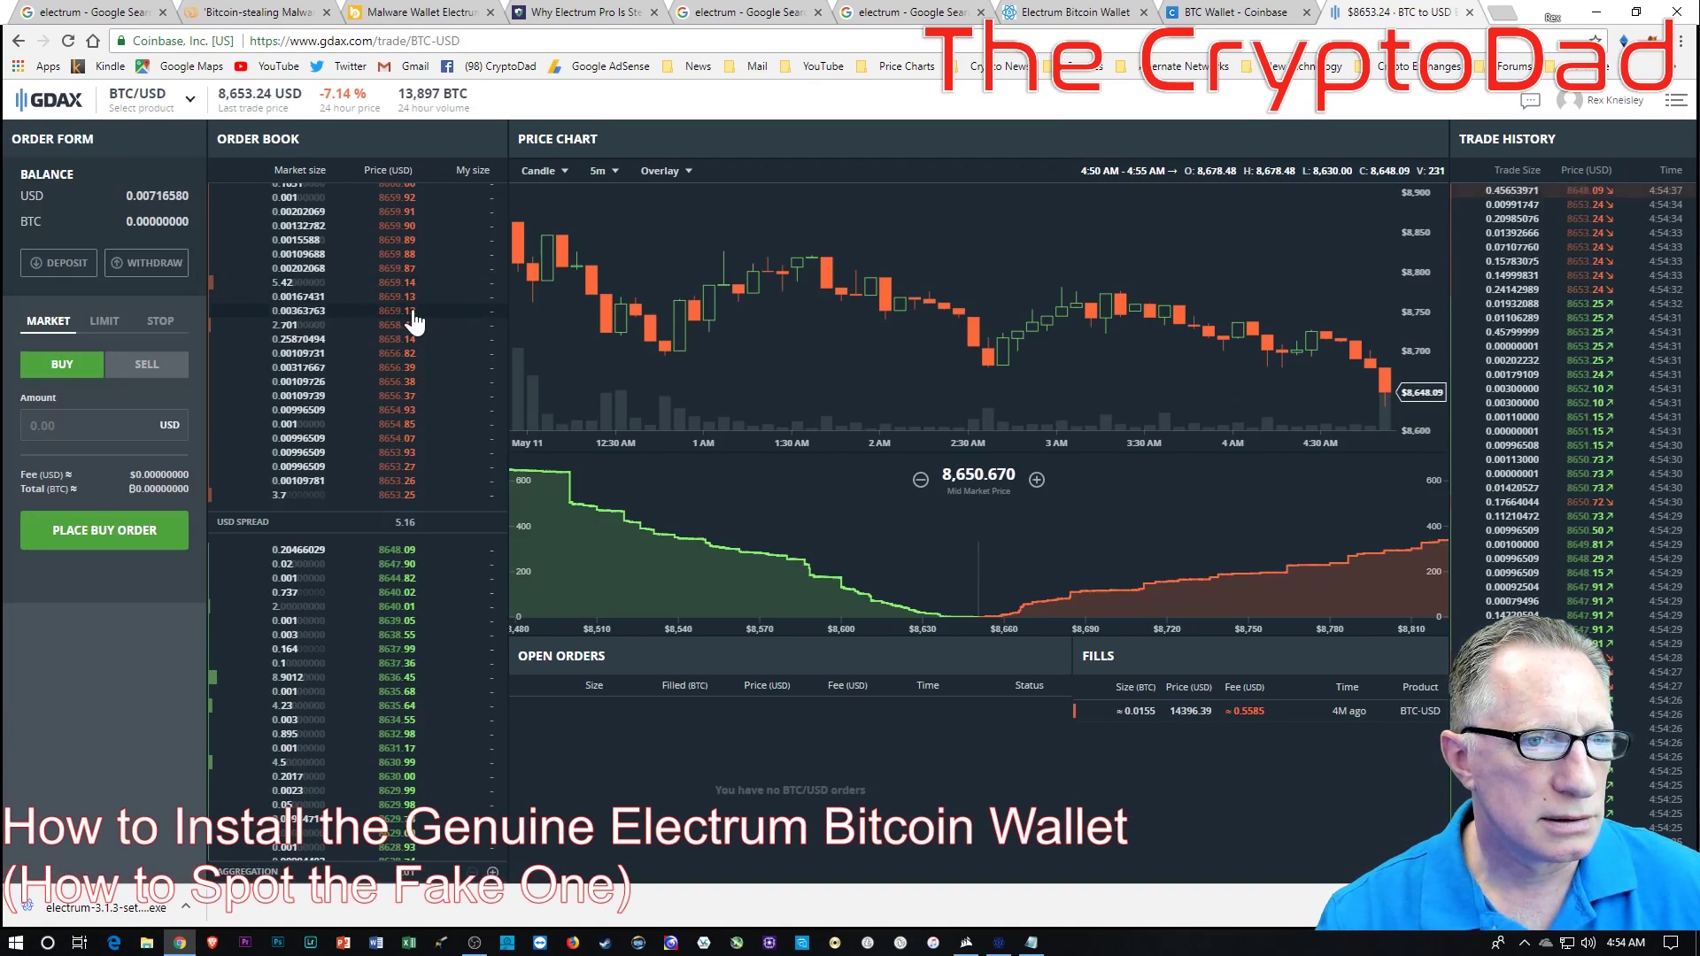
Deposit 0.005 BTC from the Coinbase BTC Wallet into GDAX.
left_click(65, 266)
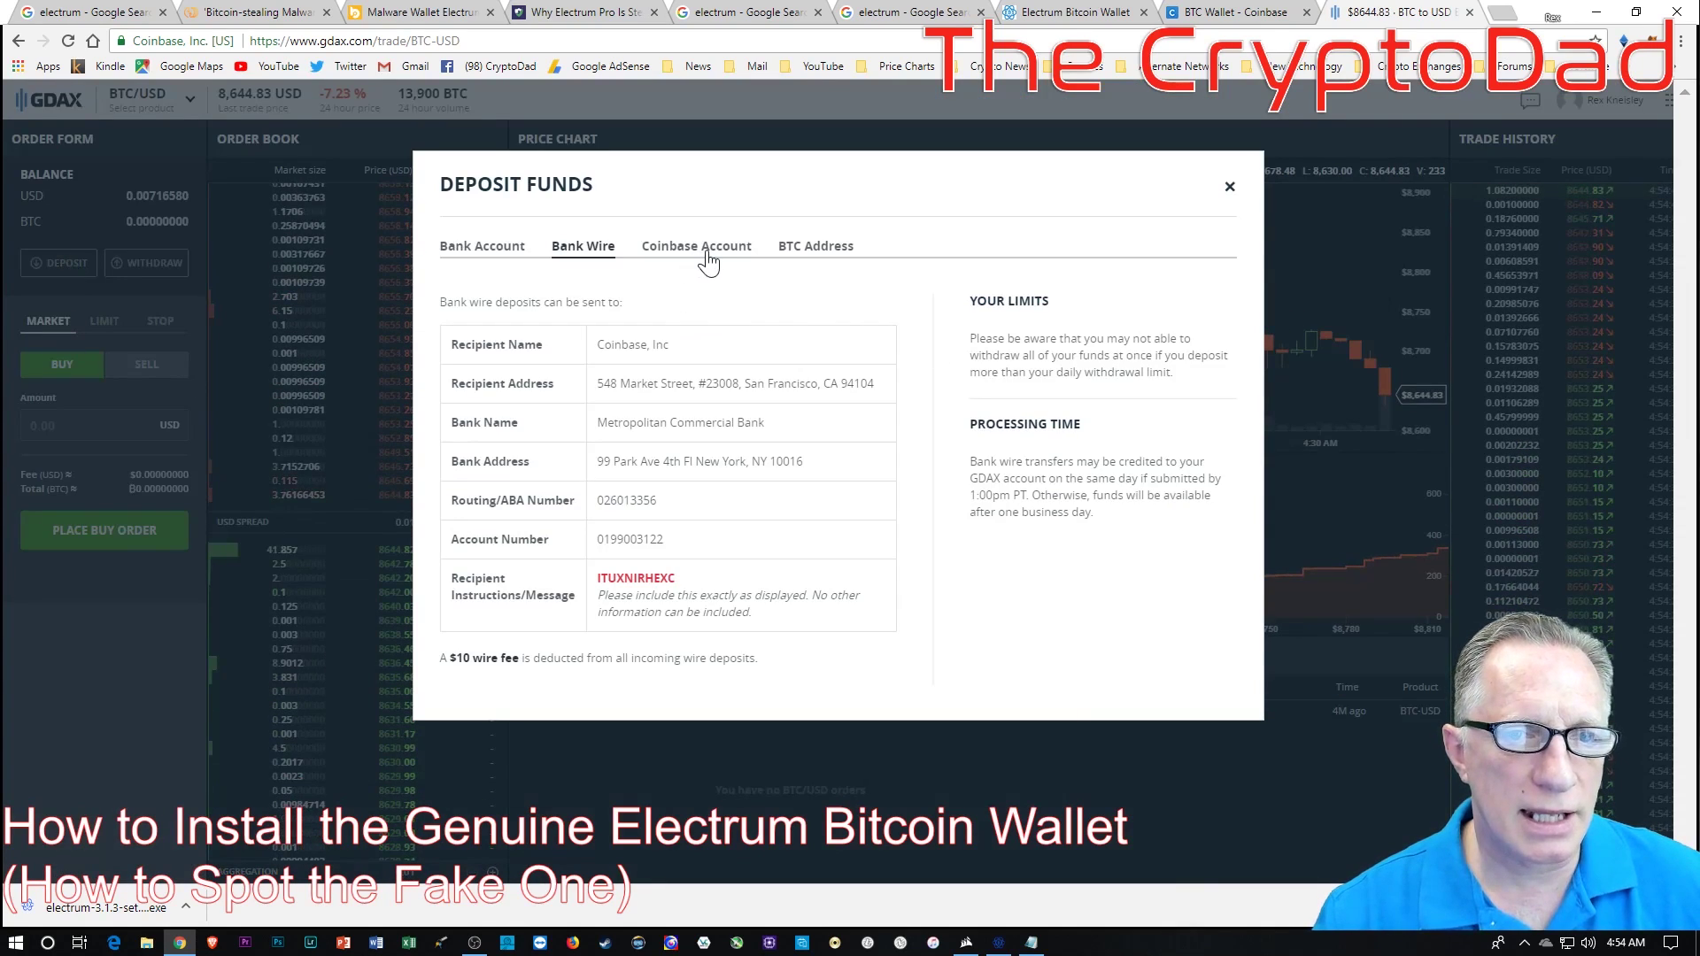
left_click(702, 250)
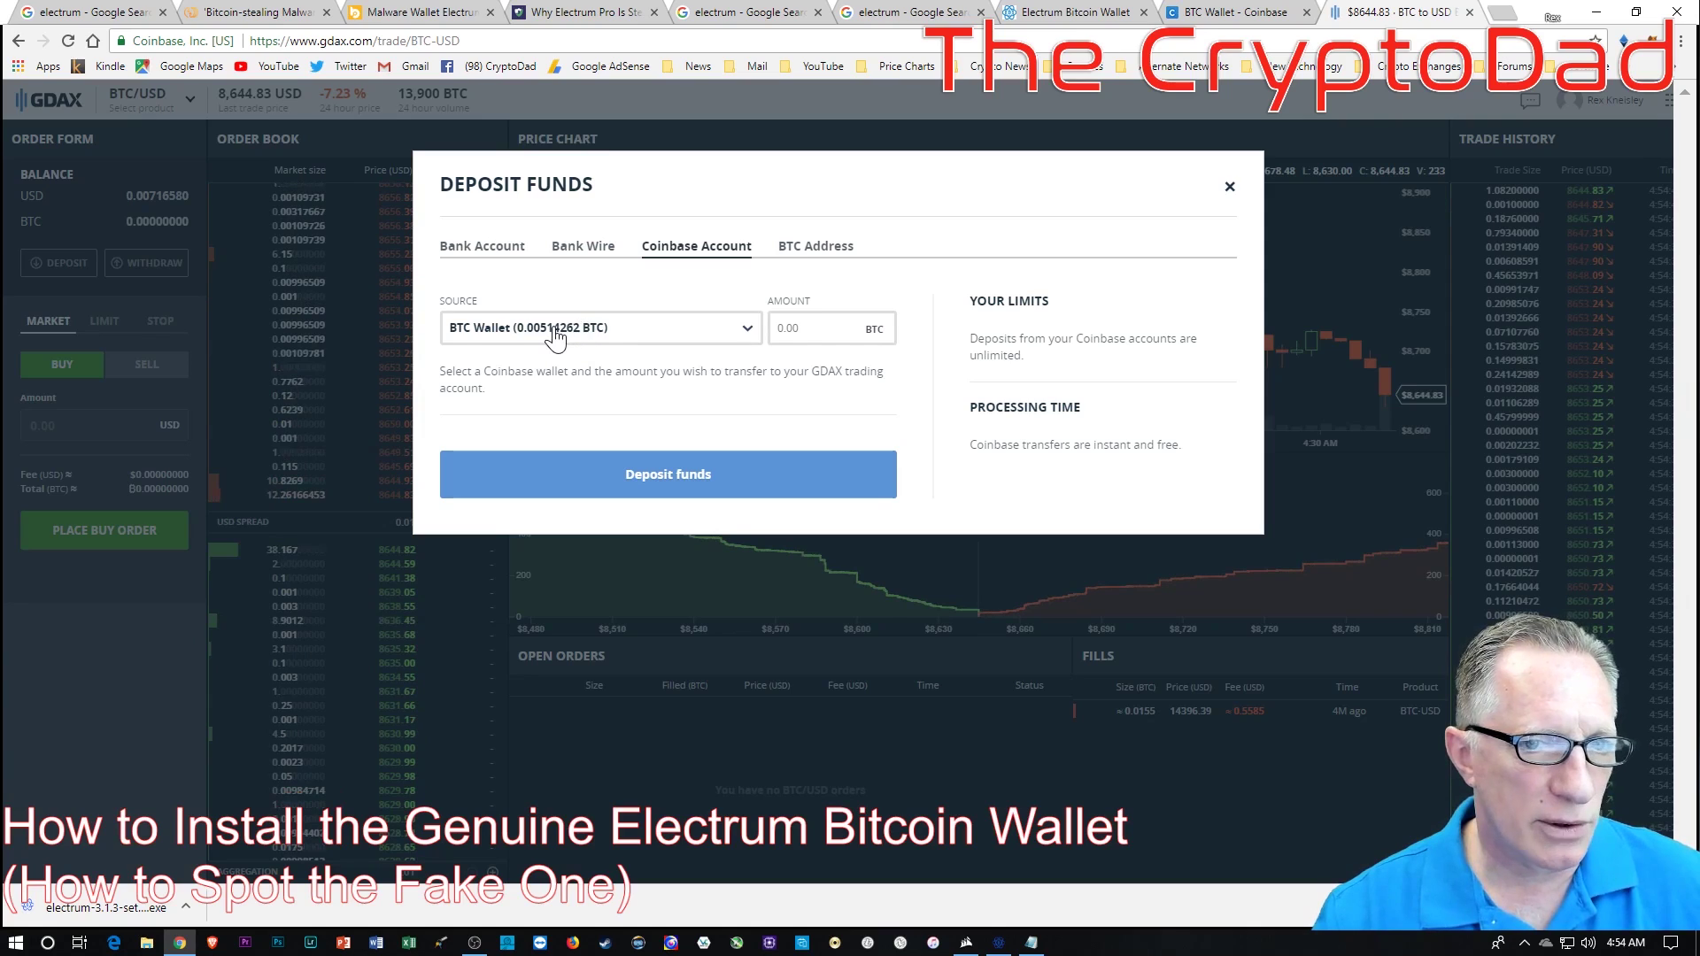
left_click(555, 336)
left_click(556, 337)
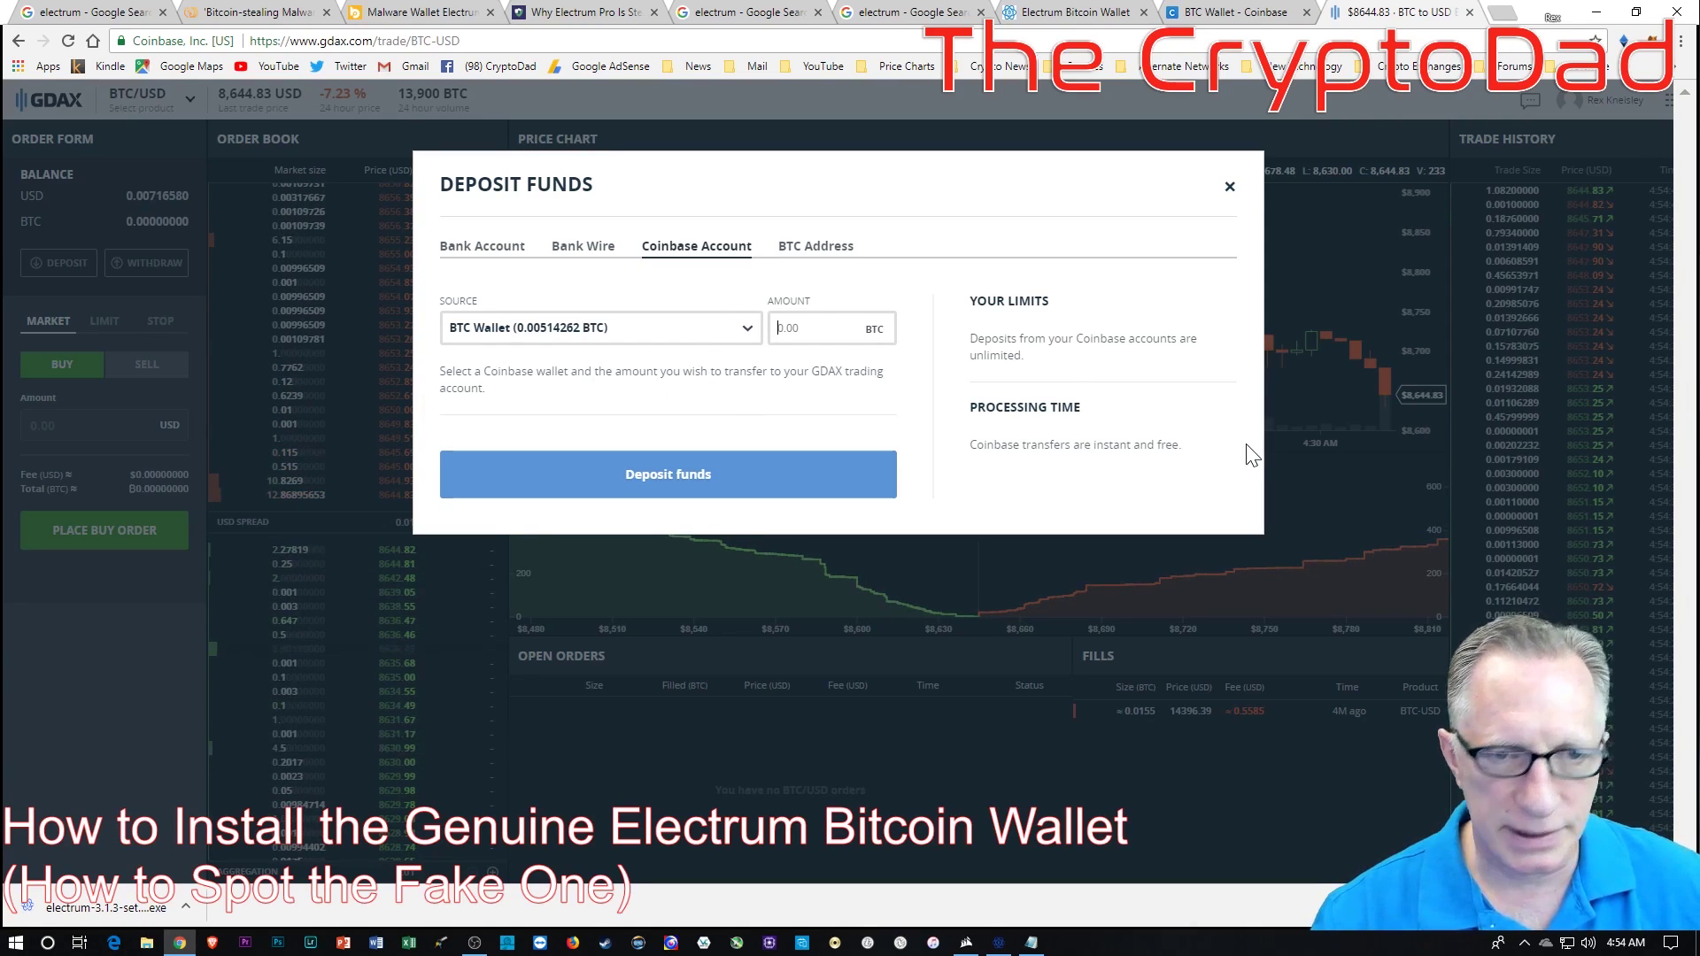
type(".005")
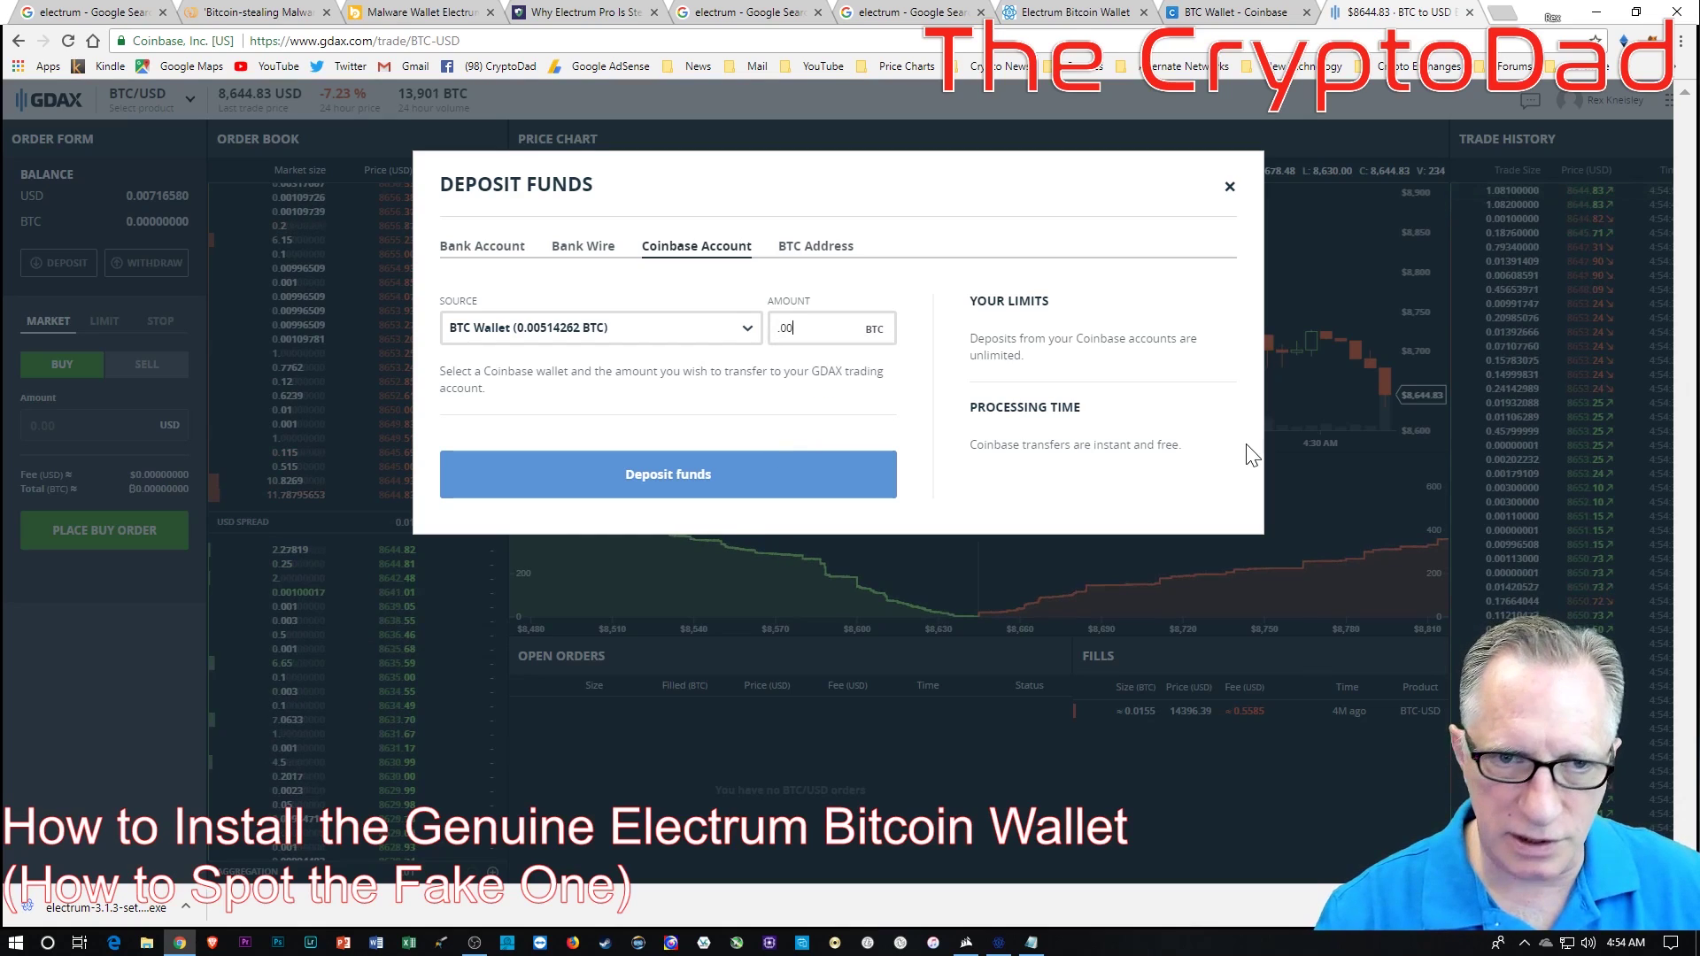
left_click(657, 482)
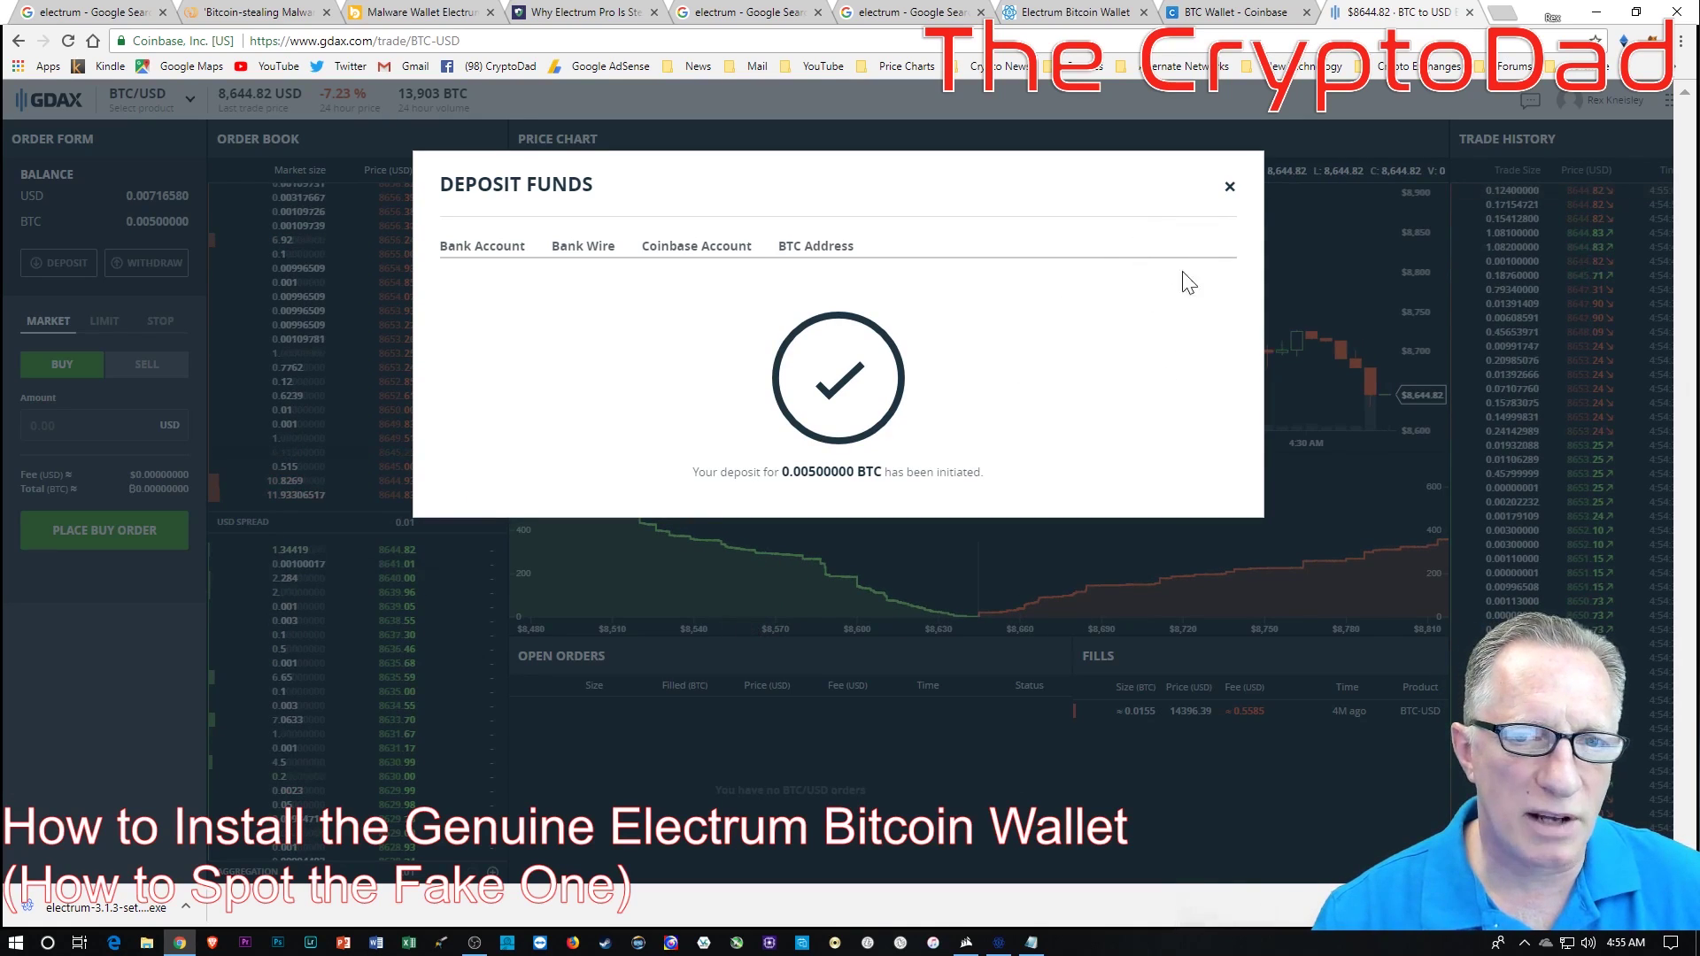
Close the deposit confirmation to see the 0.00500000 BTC balance on BTC-USD.
left_click(1229, 191)
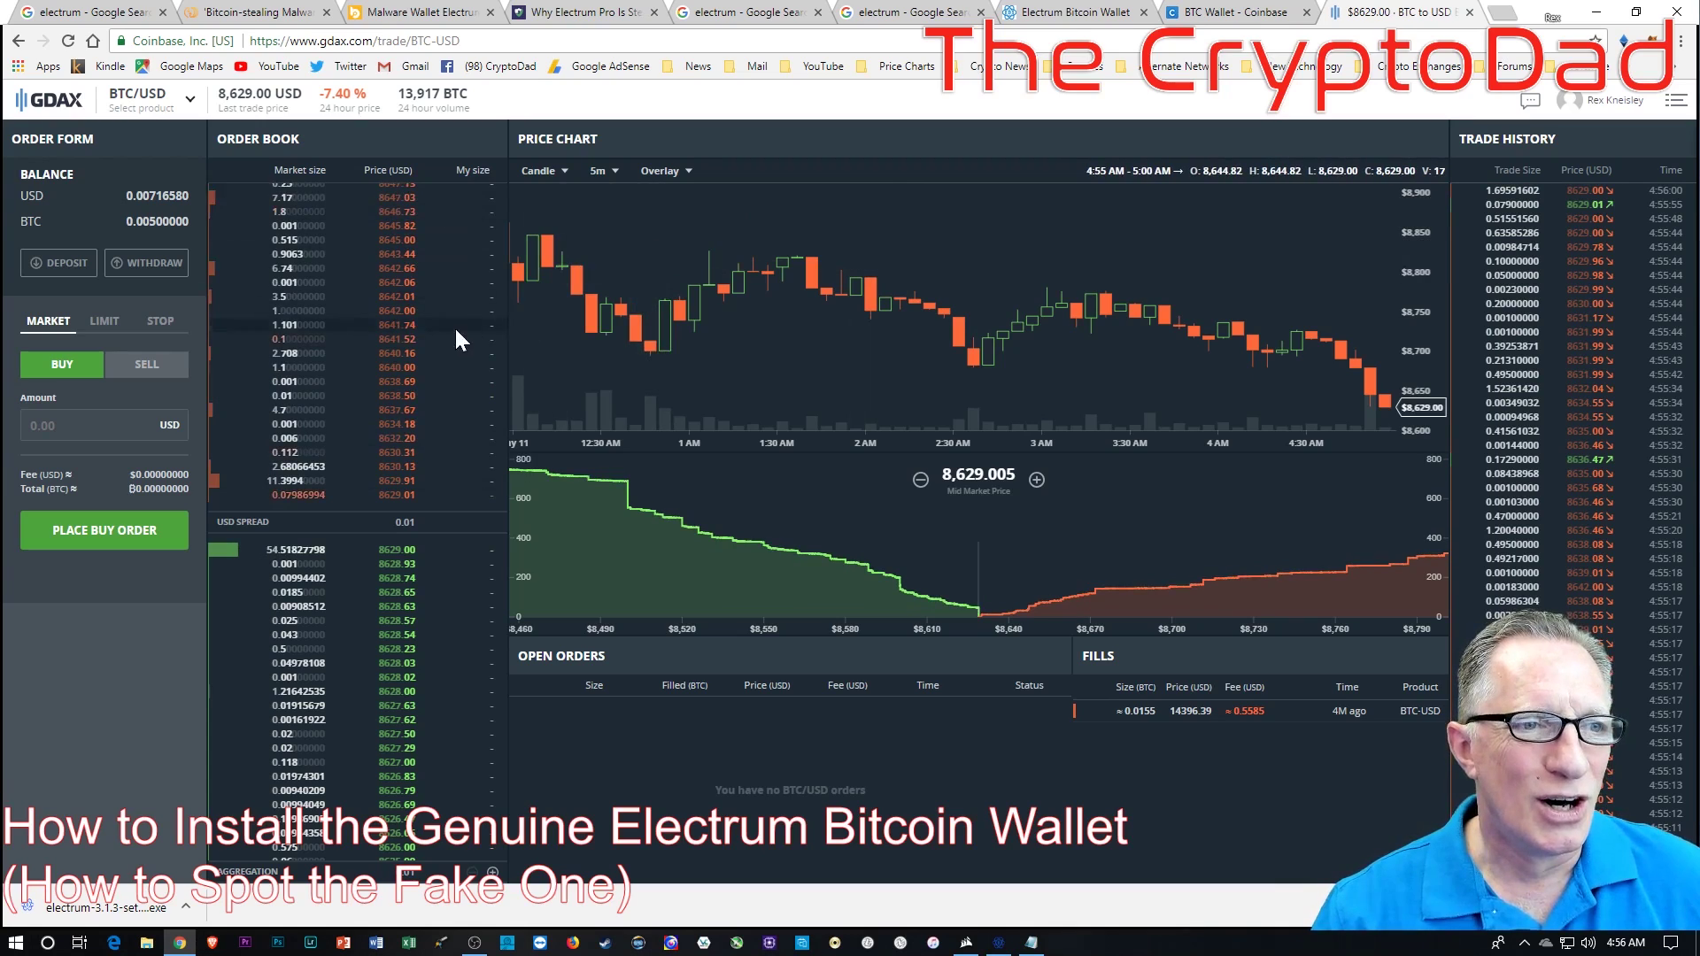
Start a 0.005 BTC withdrawal to a BTC address, grabbing Electrum's receiving address.
left_click(145, 262)
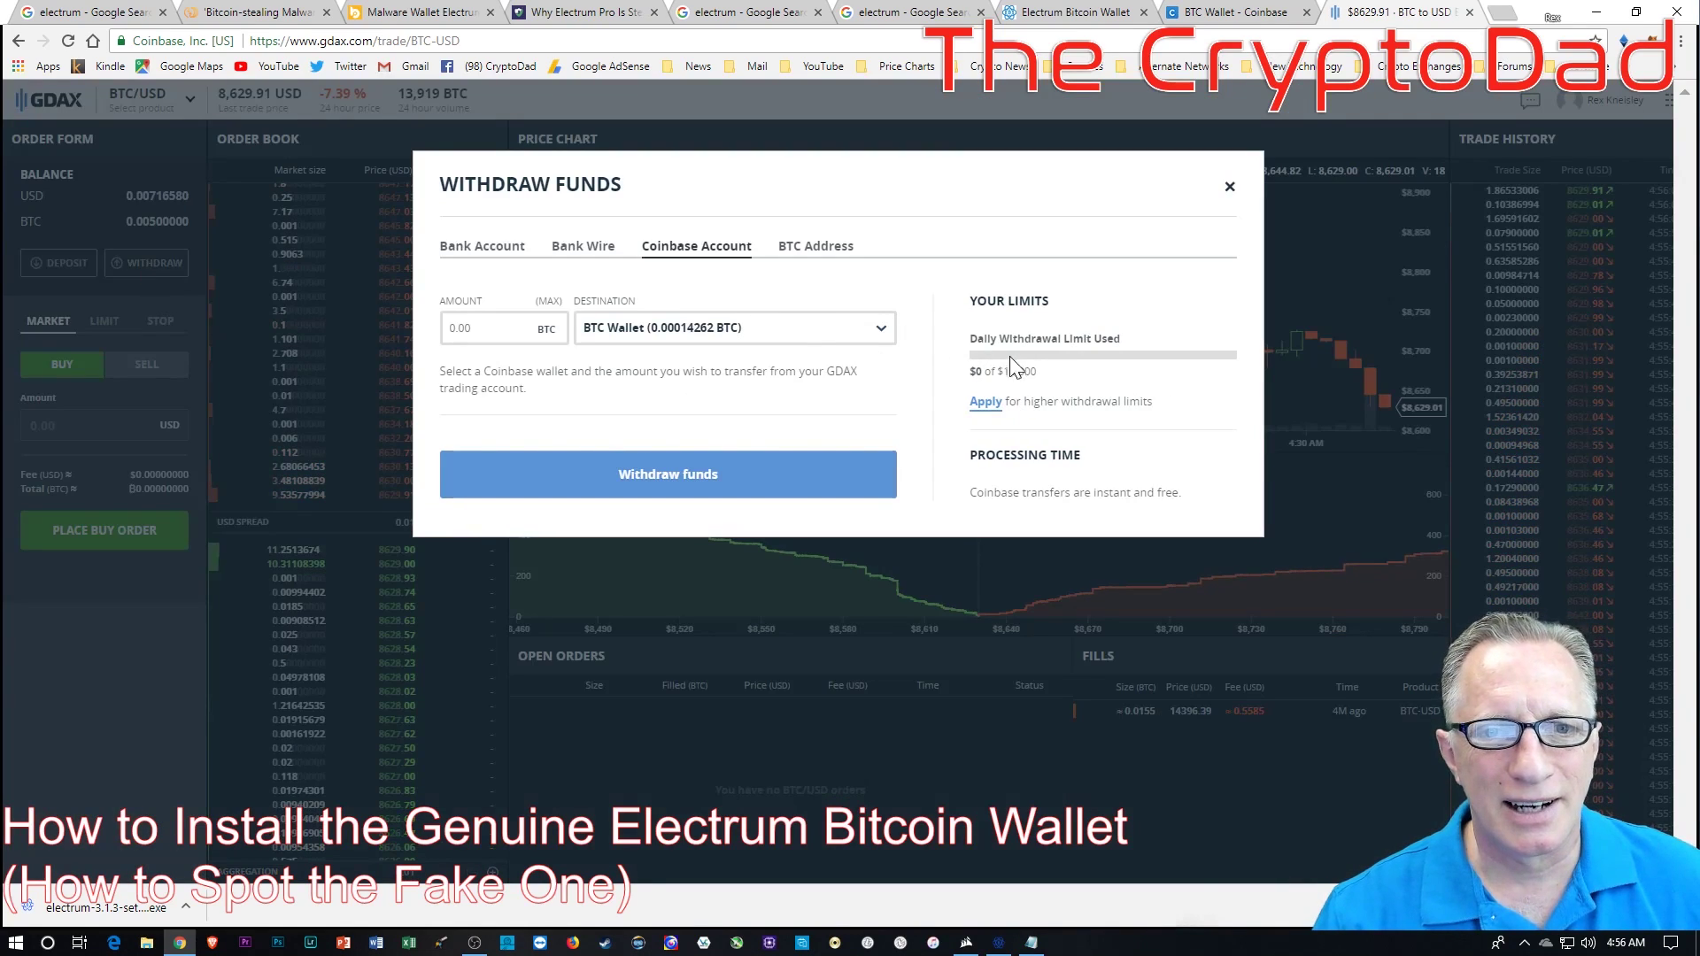
left_click(811, 259)
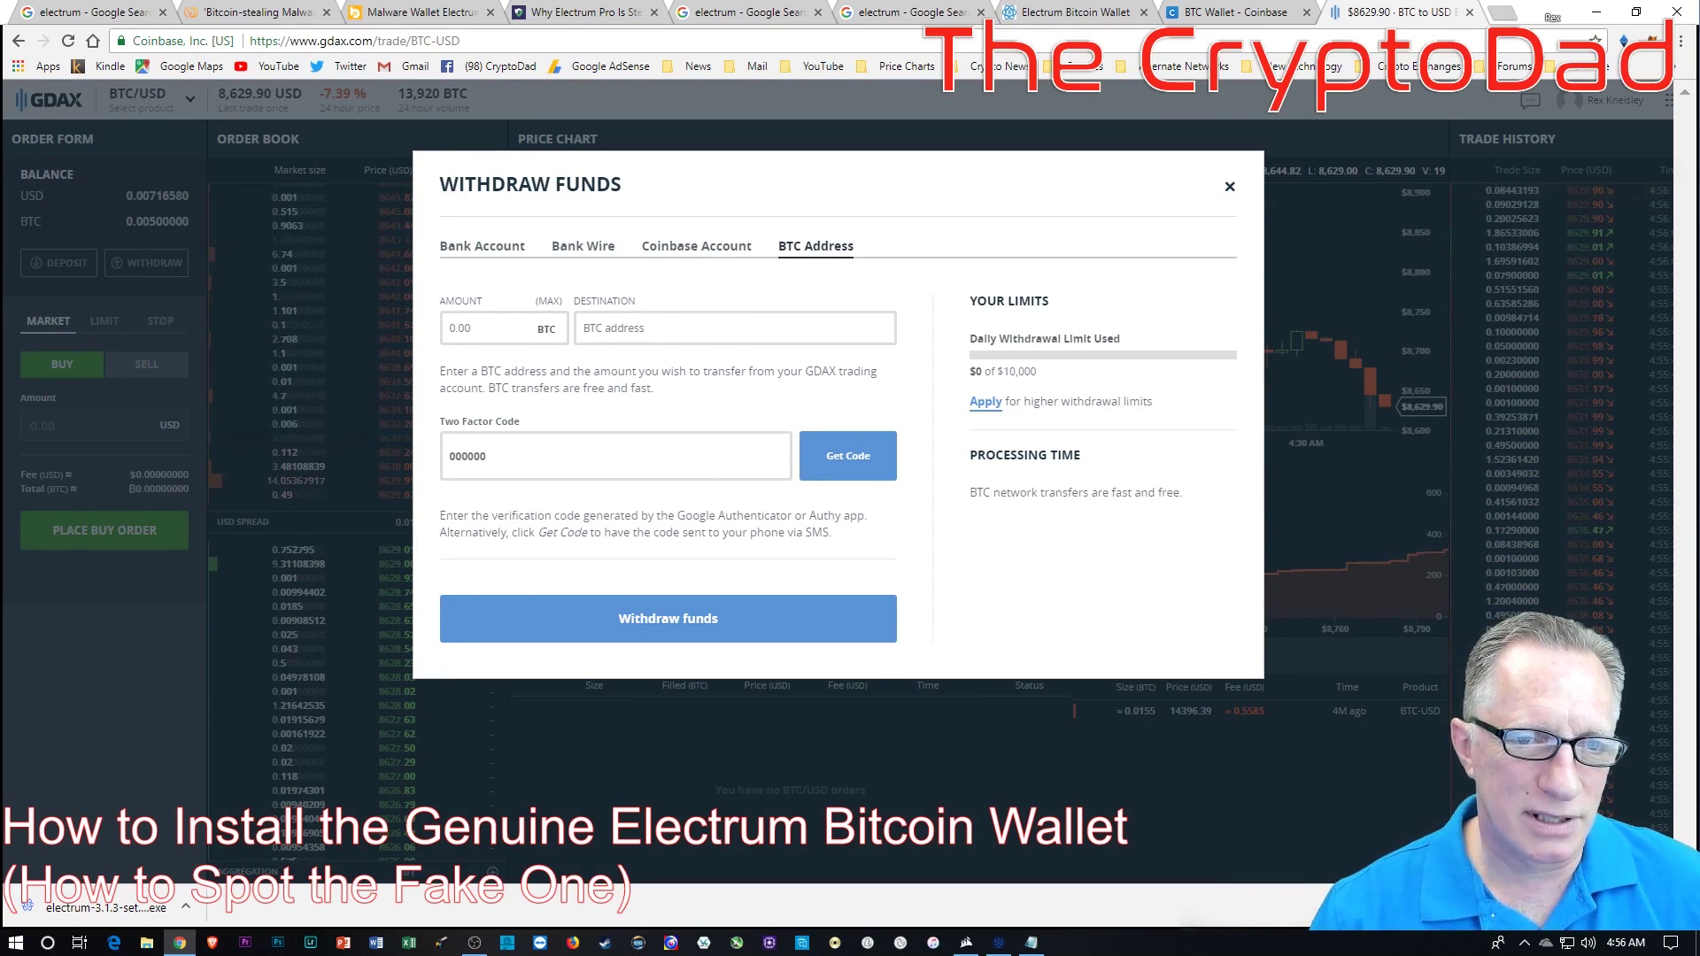
left_click(1066, 919)
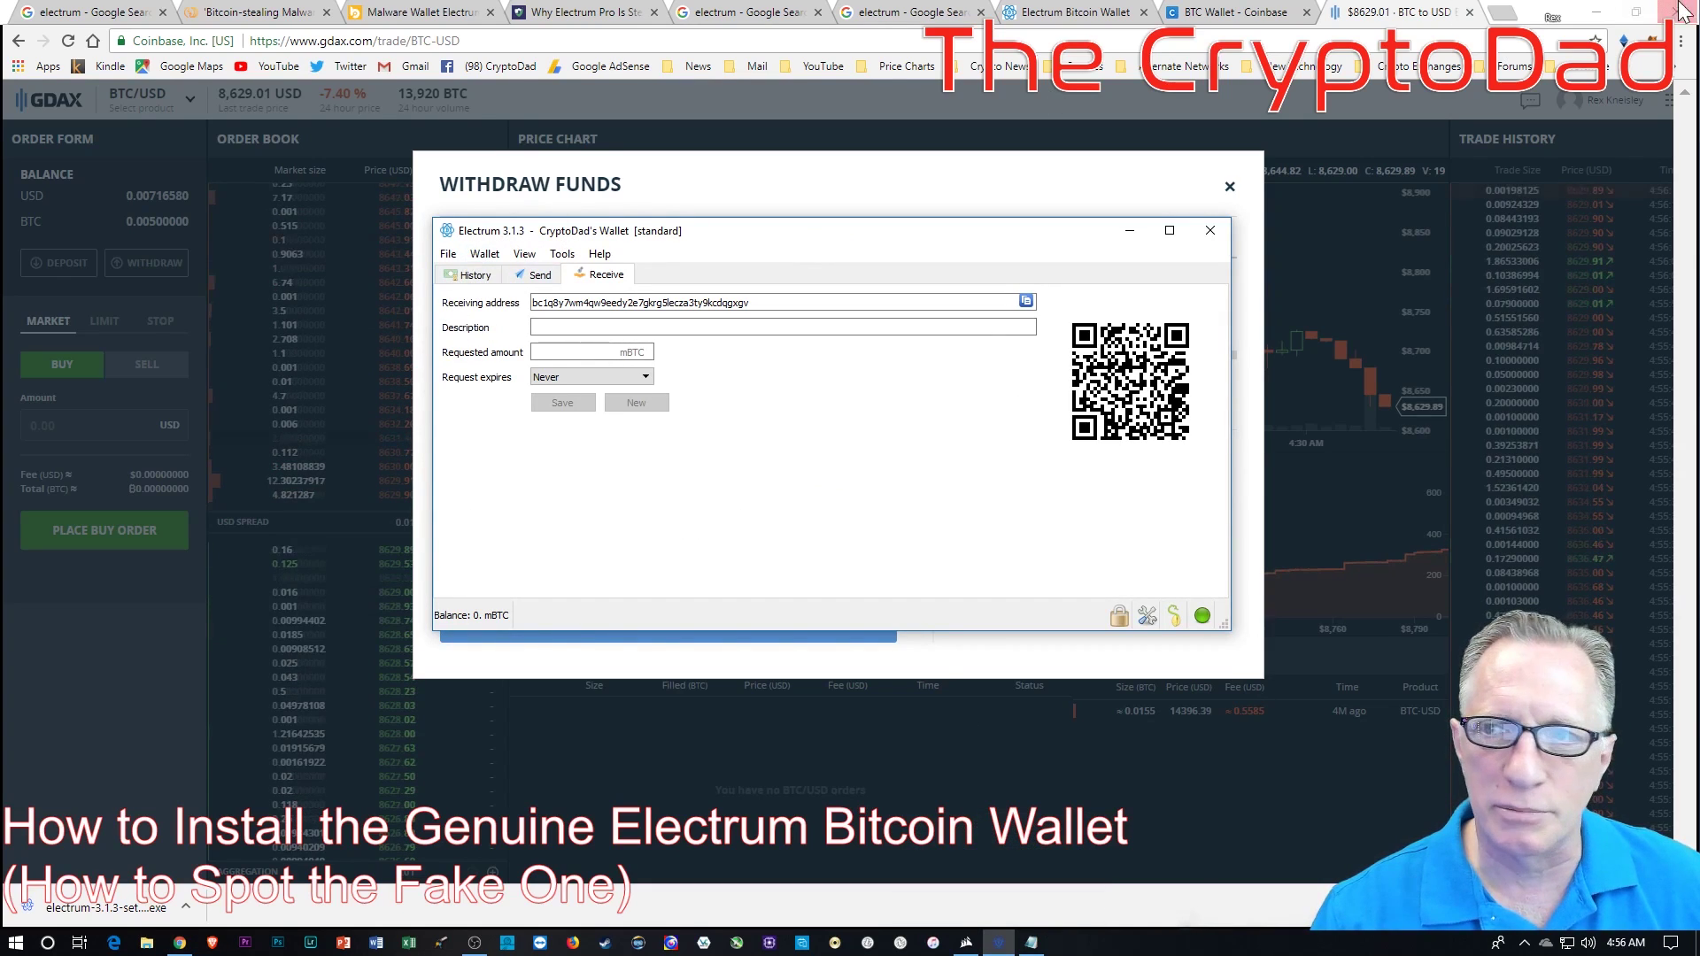
left_click(1574, 10)
left_click(1597, 12)
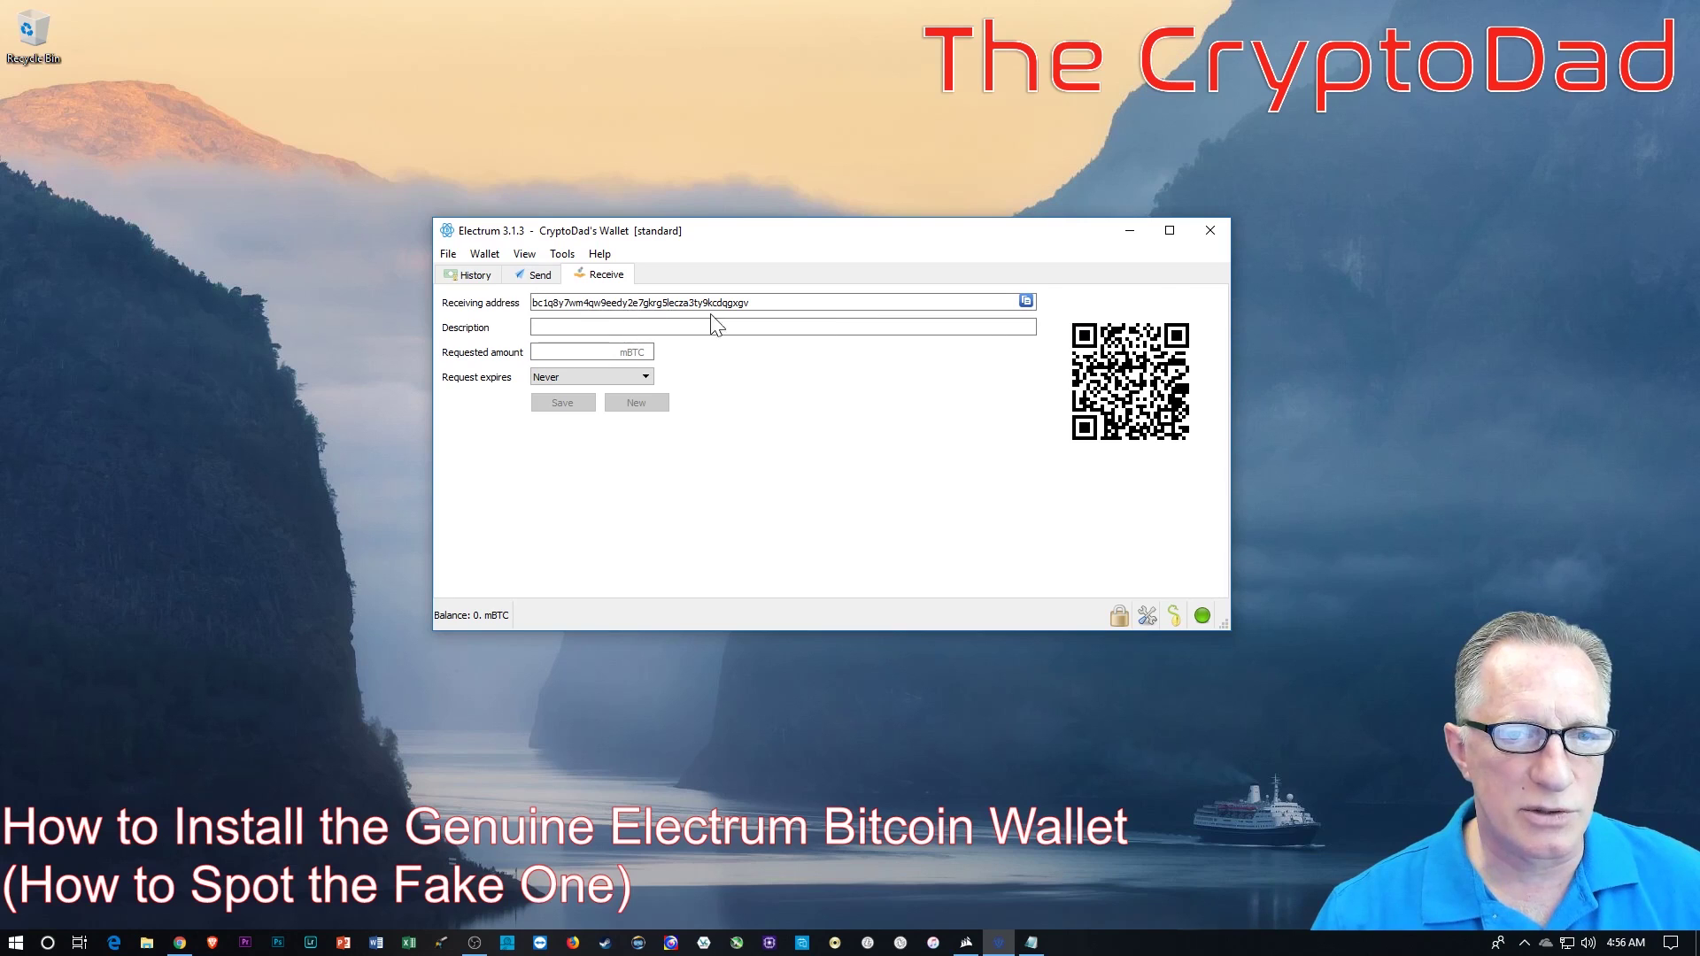
left_click(598, 324)
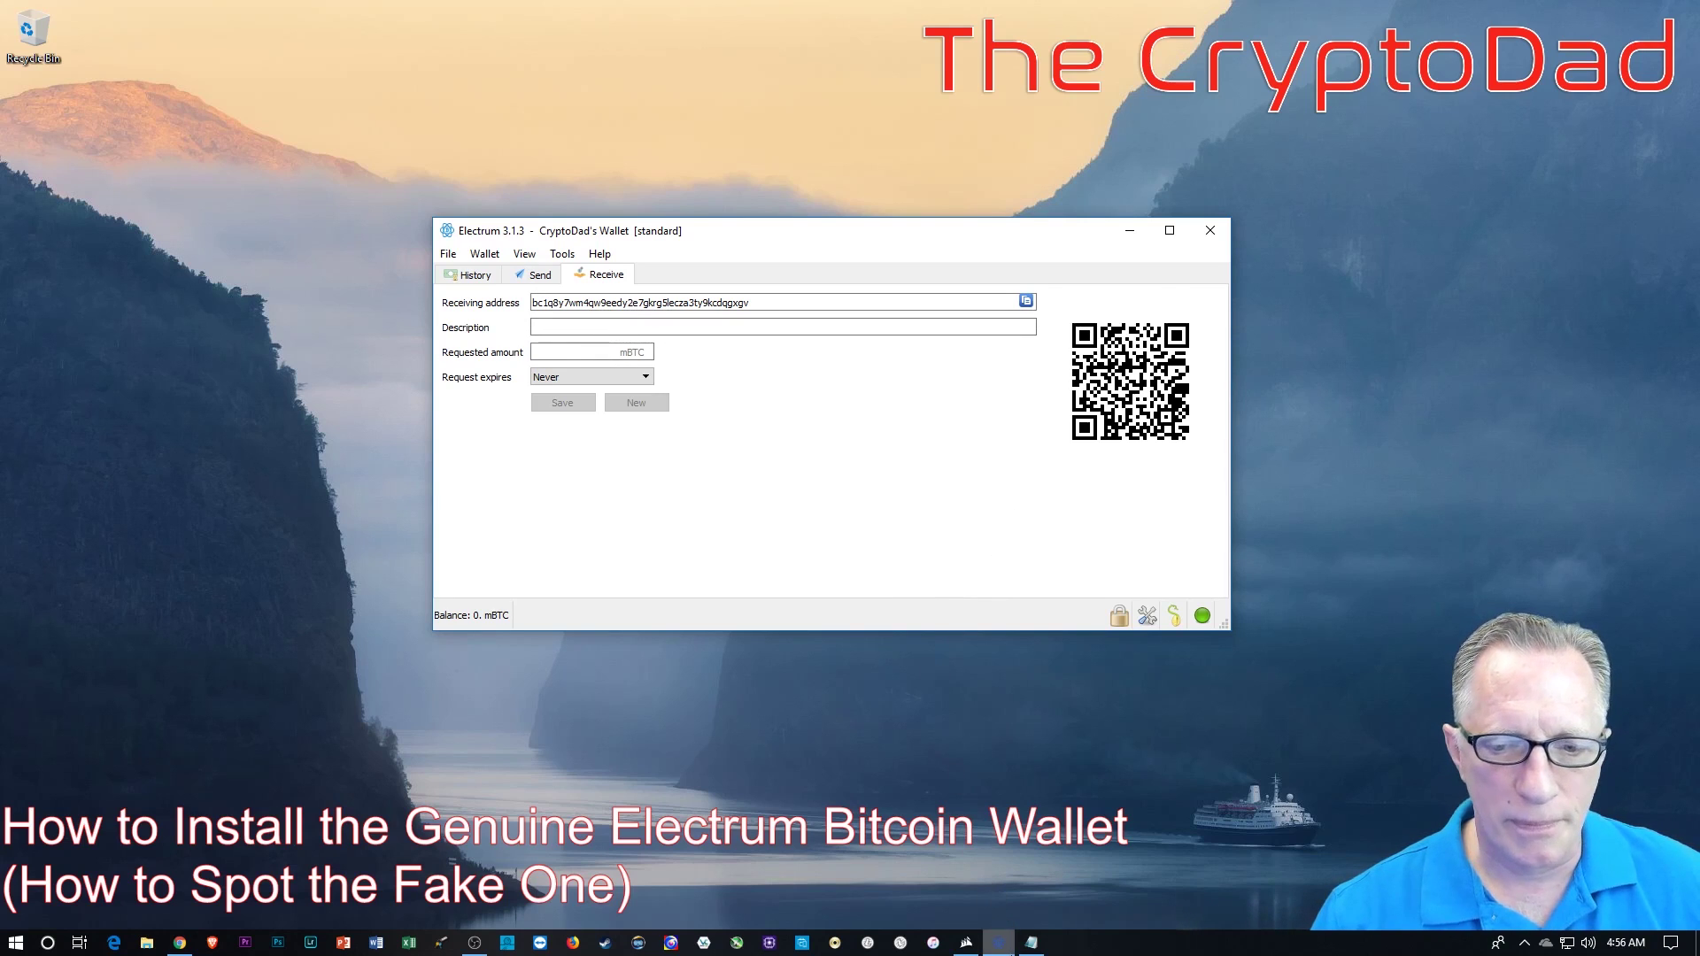
left_click(180, 944)
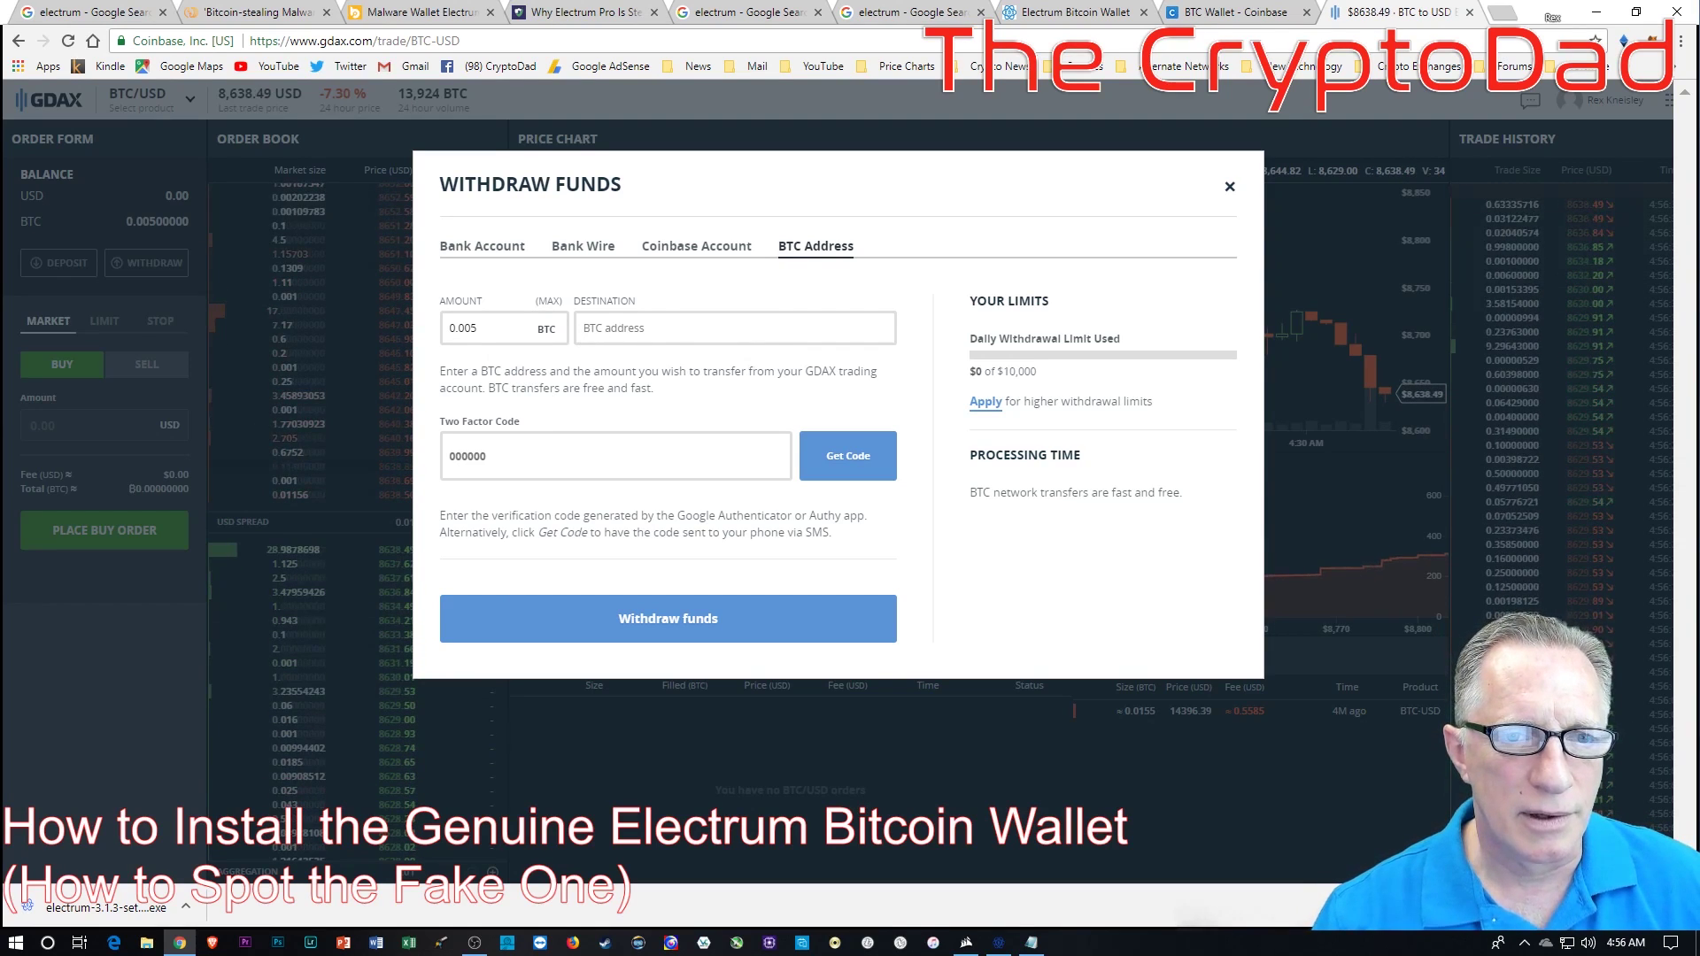
Paste the Electrum address as the withdrawal destination and enter the two-factor code.
right_click(588, 328)
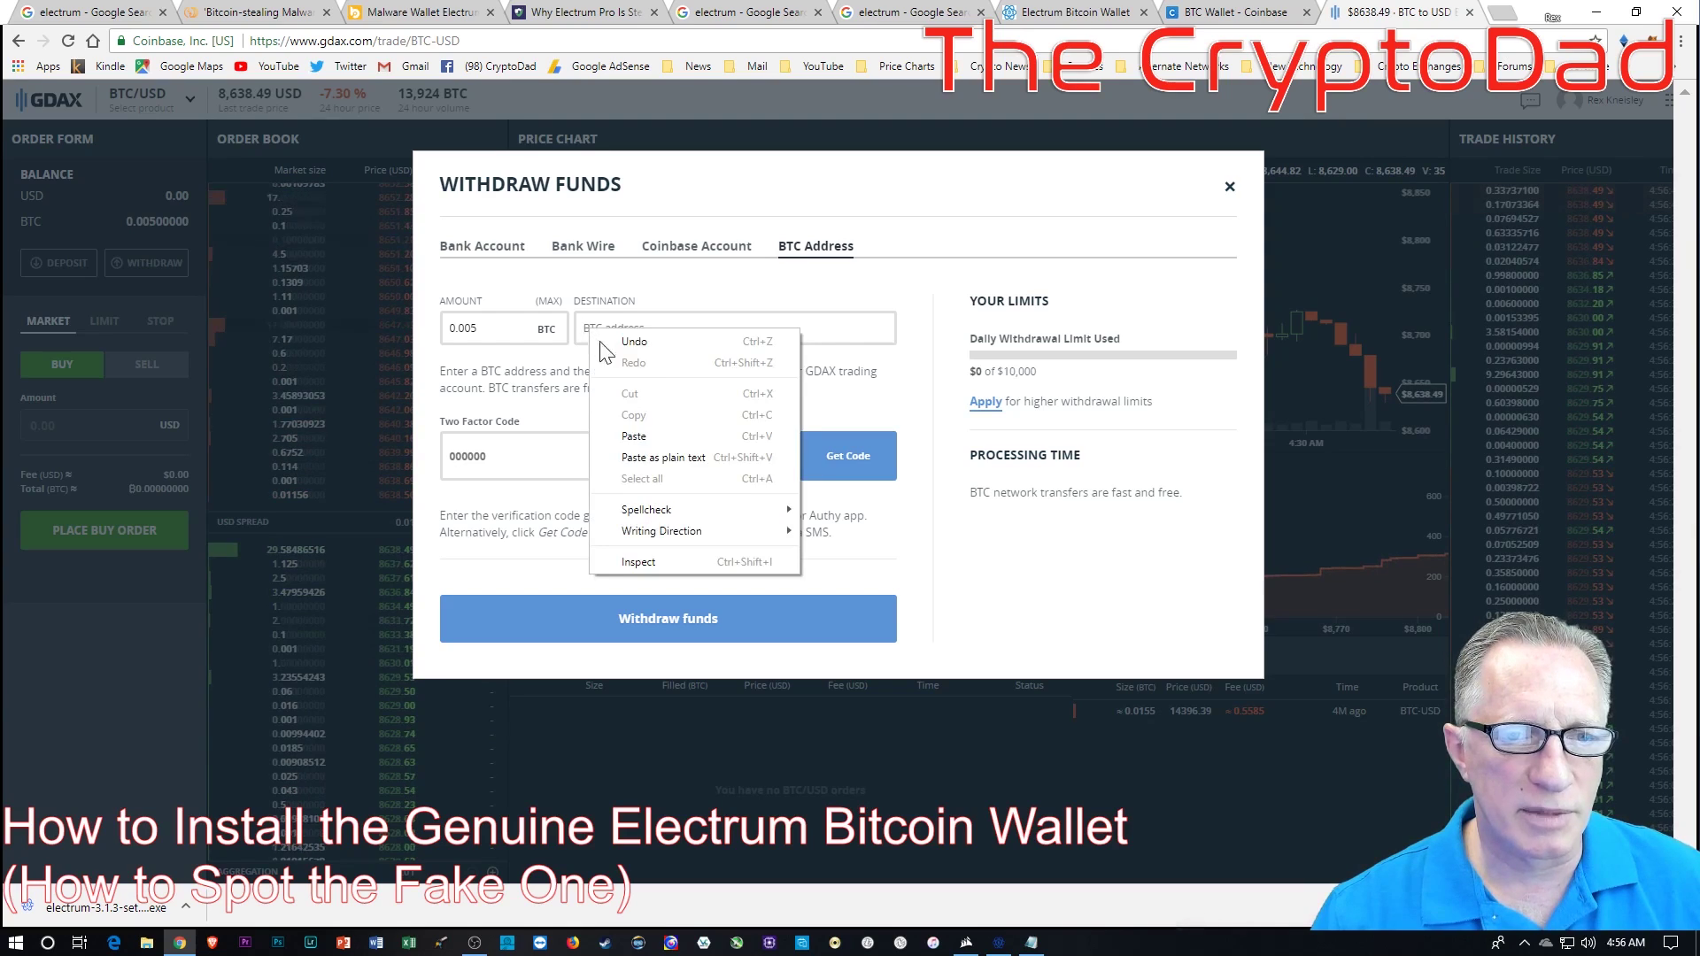
left_click(656, 429)
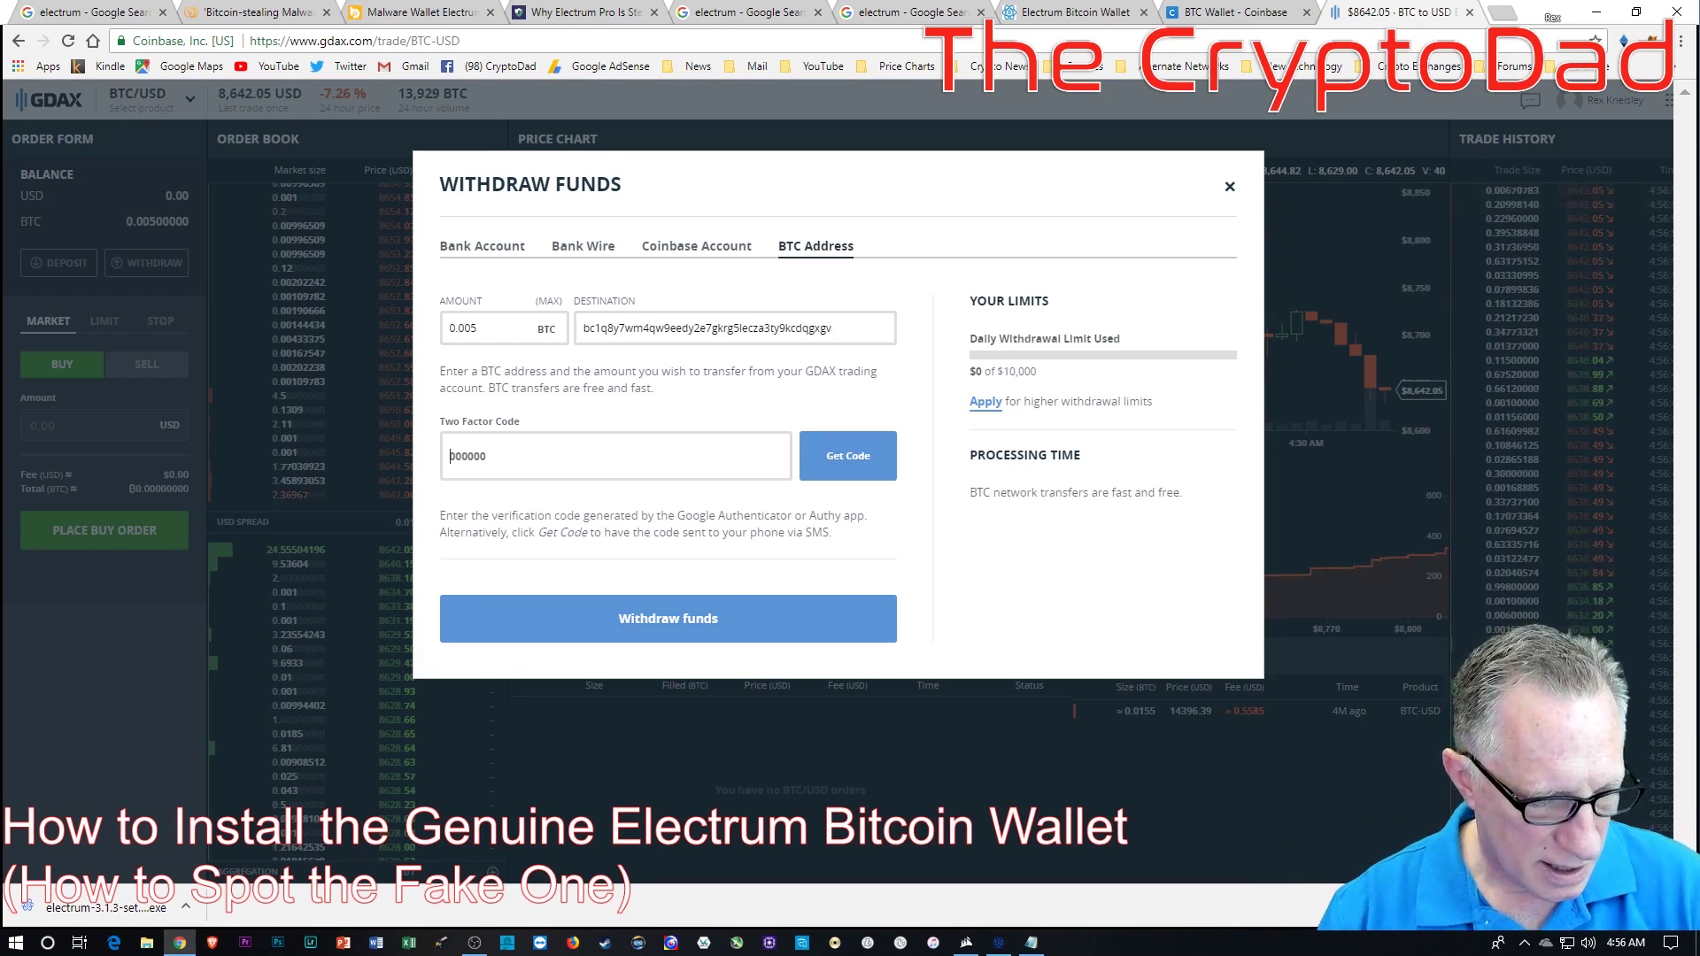
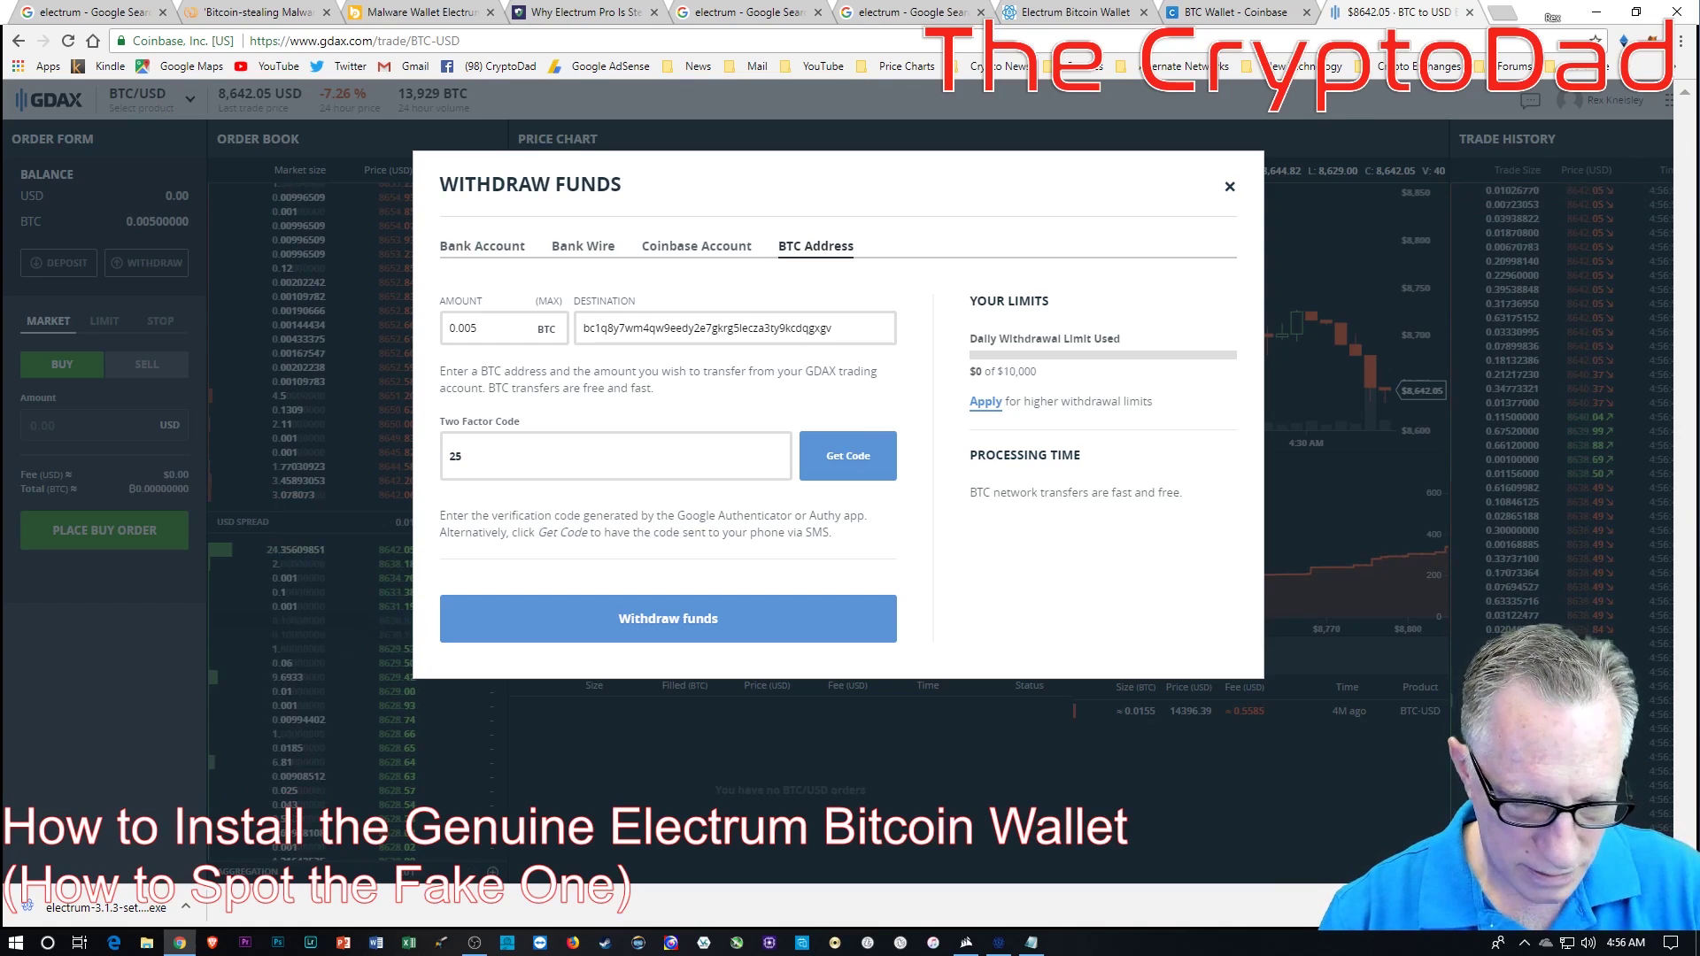
key("BackSpace")
key("BackSpace")
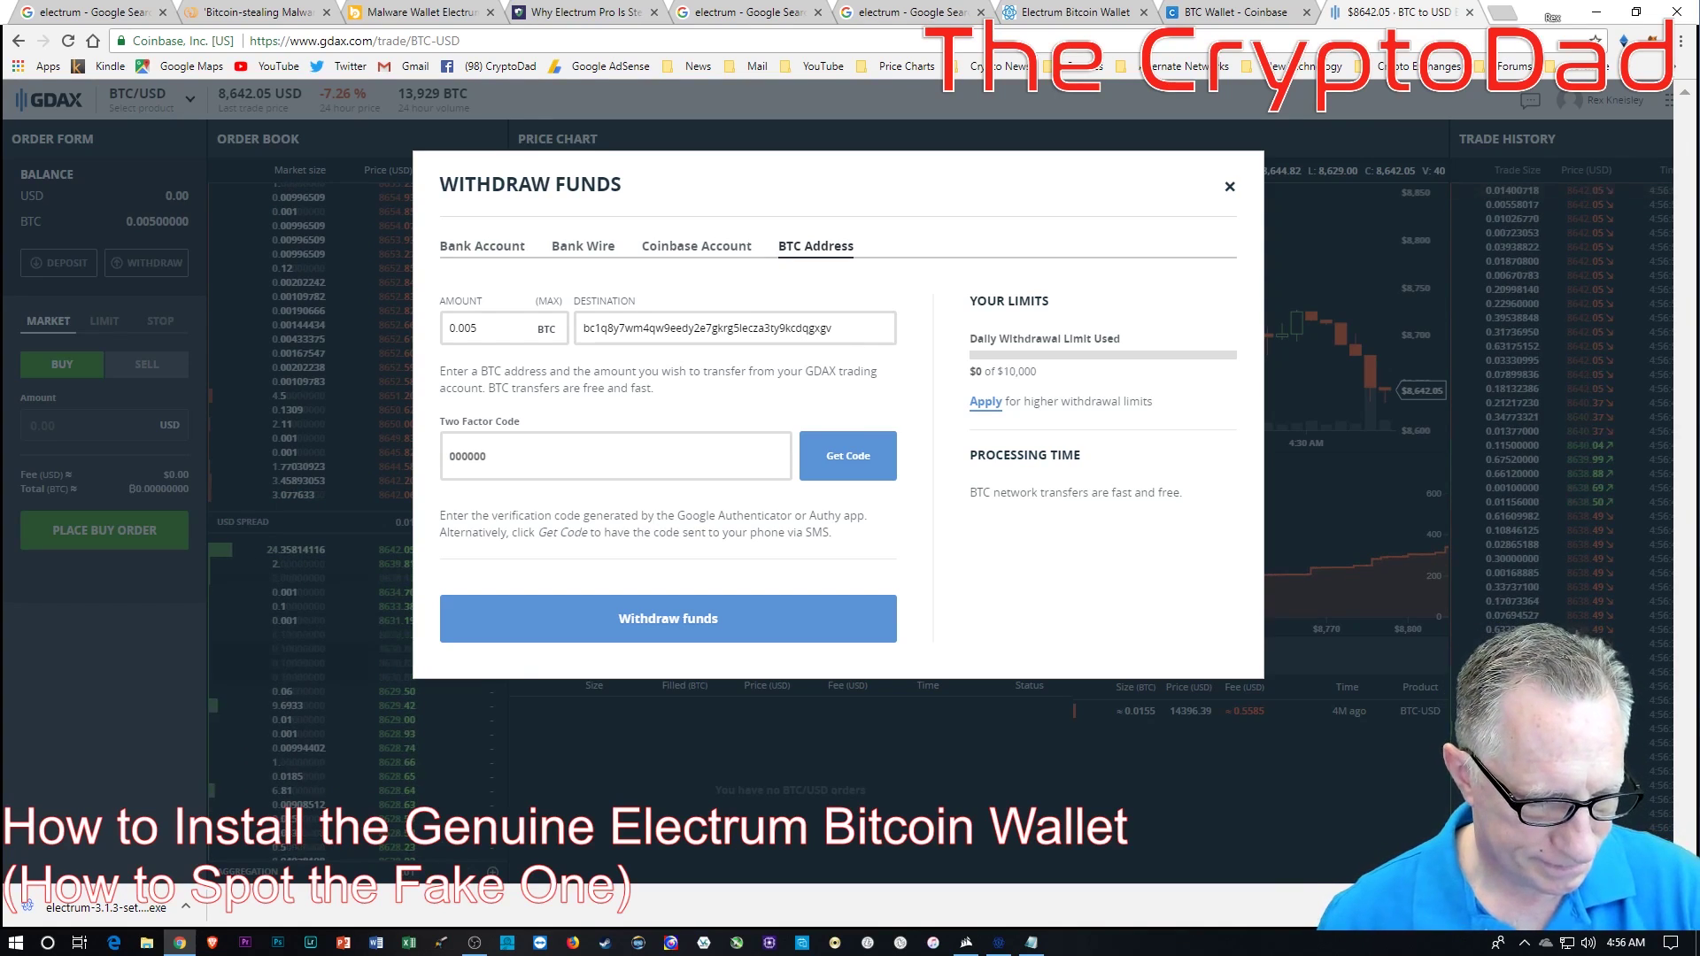
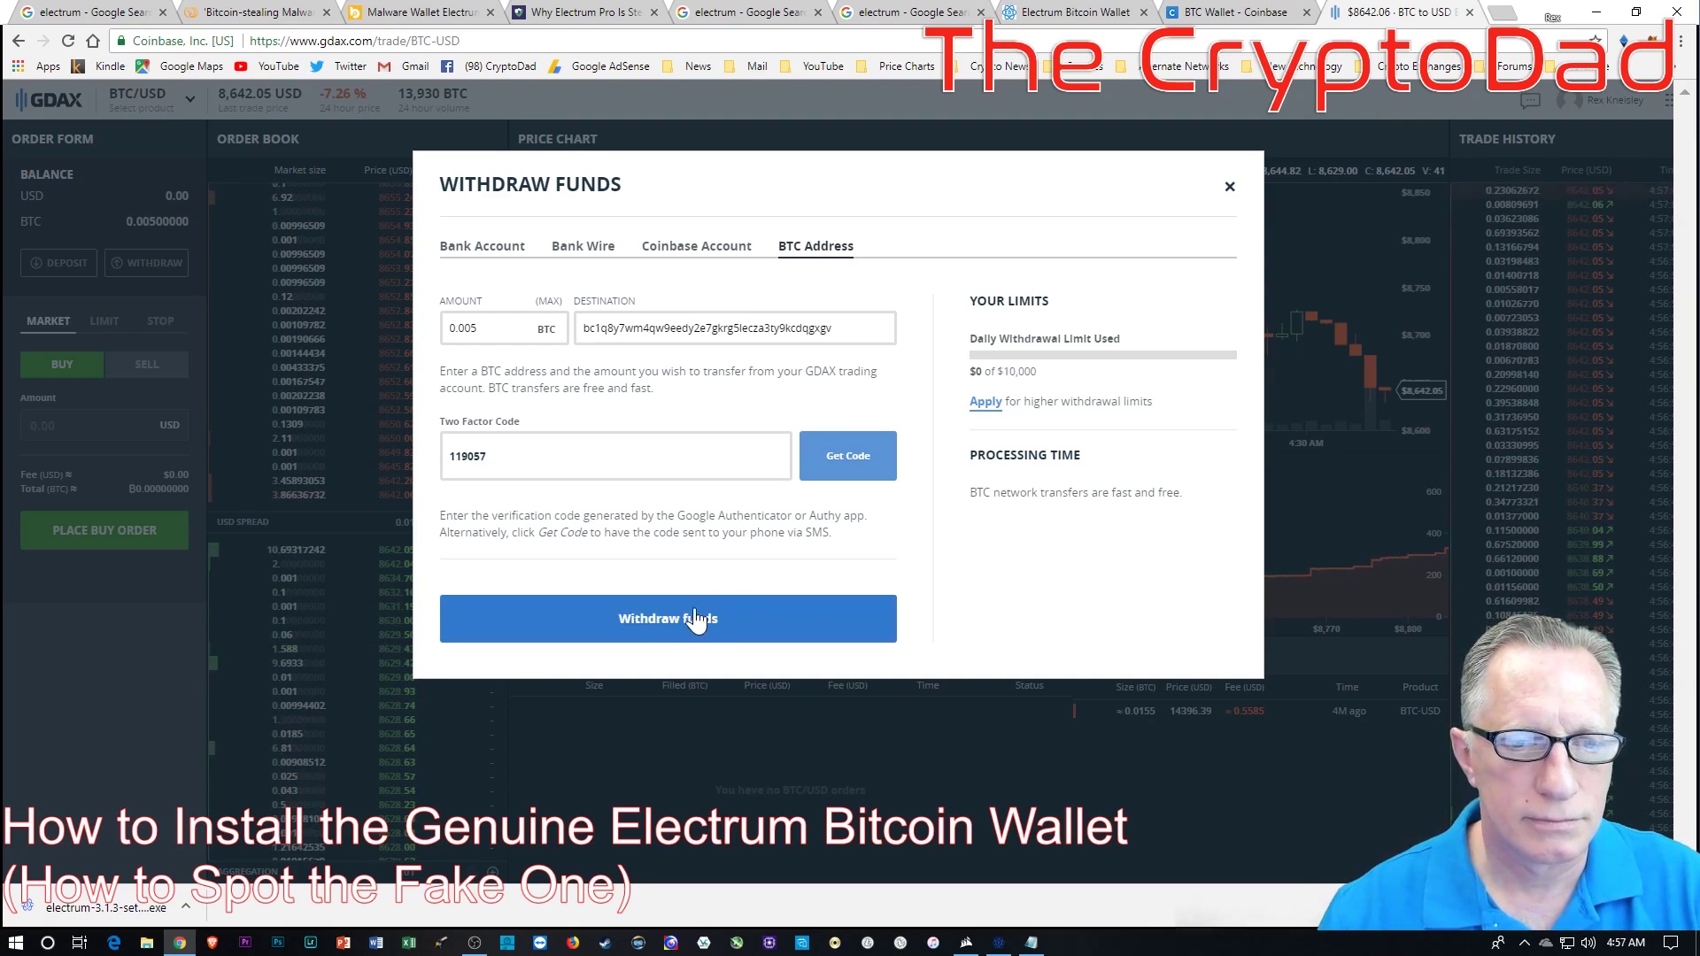
Submit the 0.005 BTC withdrawal and check Electrum's History for the incoming transaction.
left_click(655, 624)
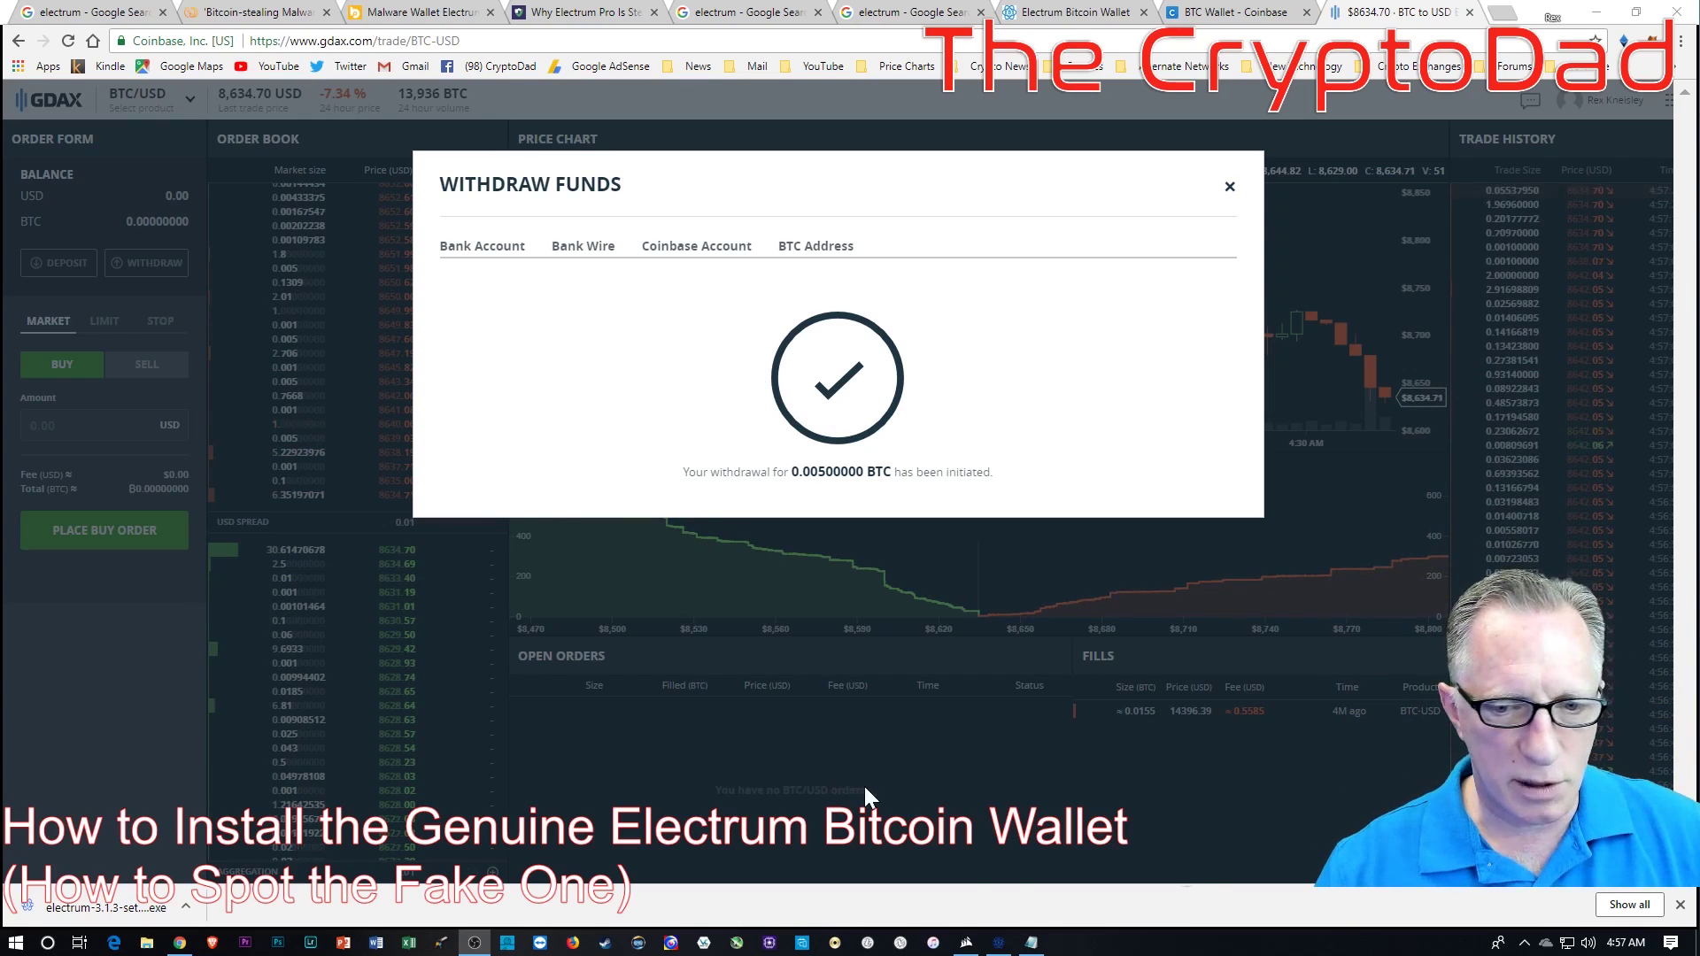
left_click(999, 944)
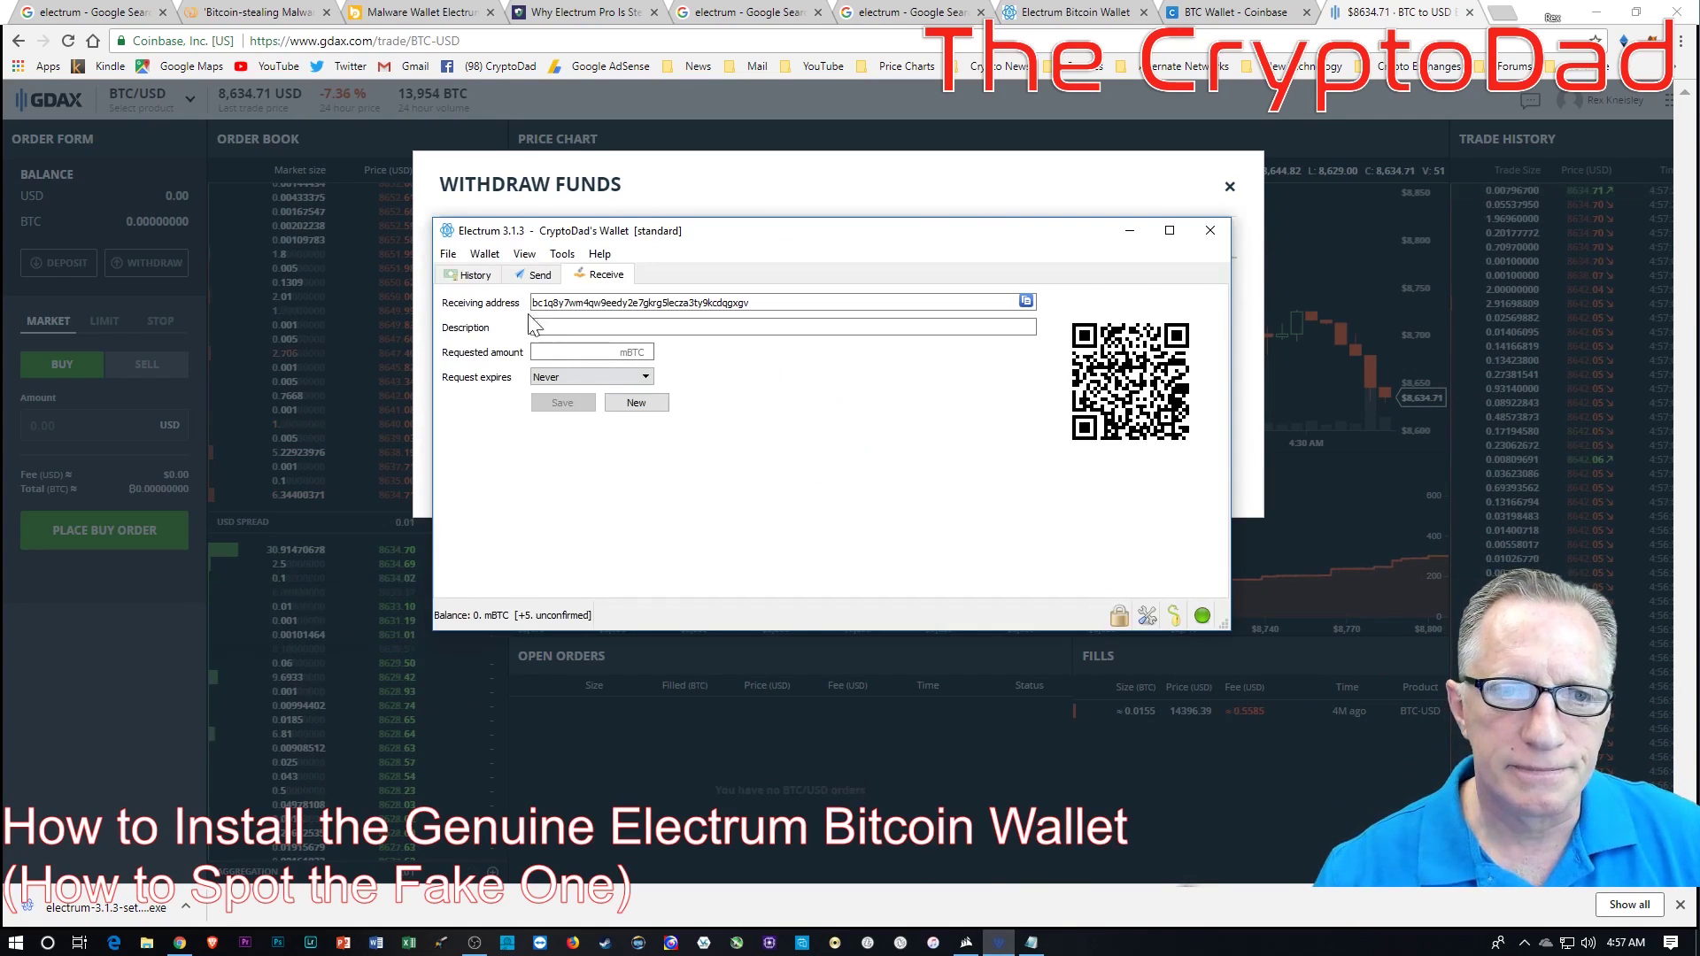
left_click(471, 276)
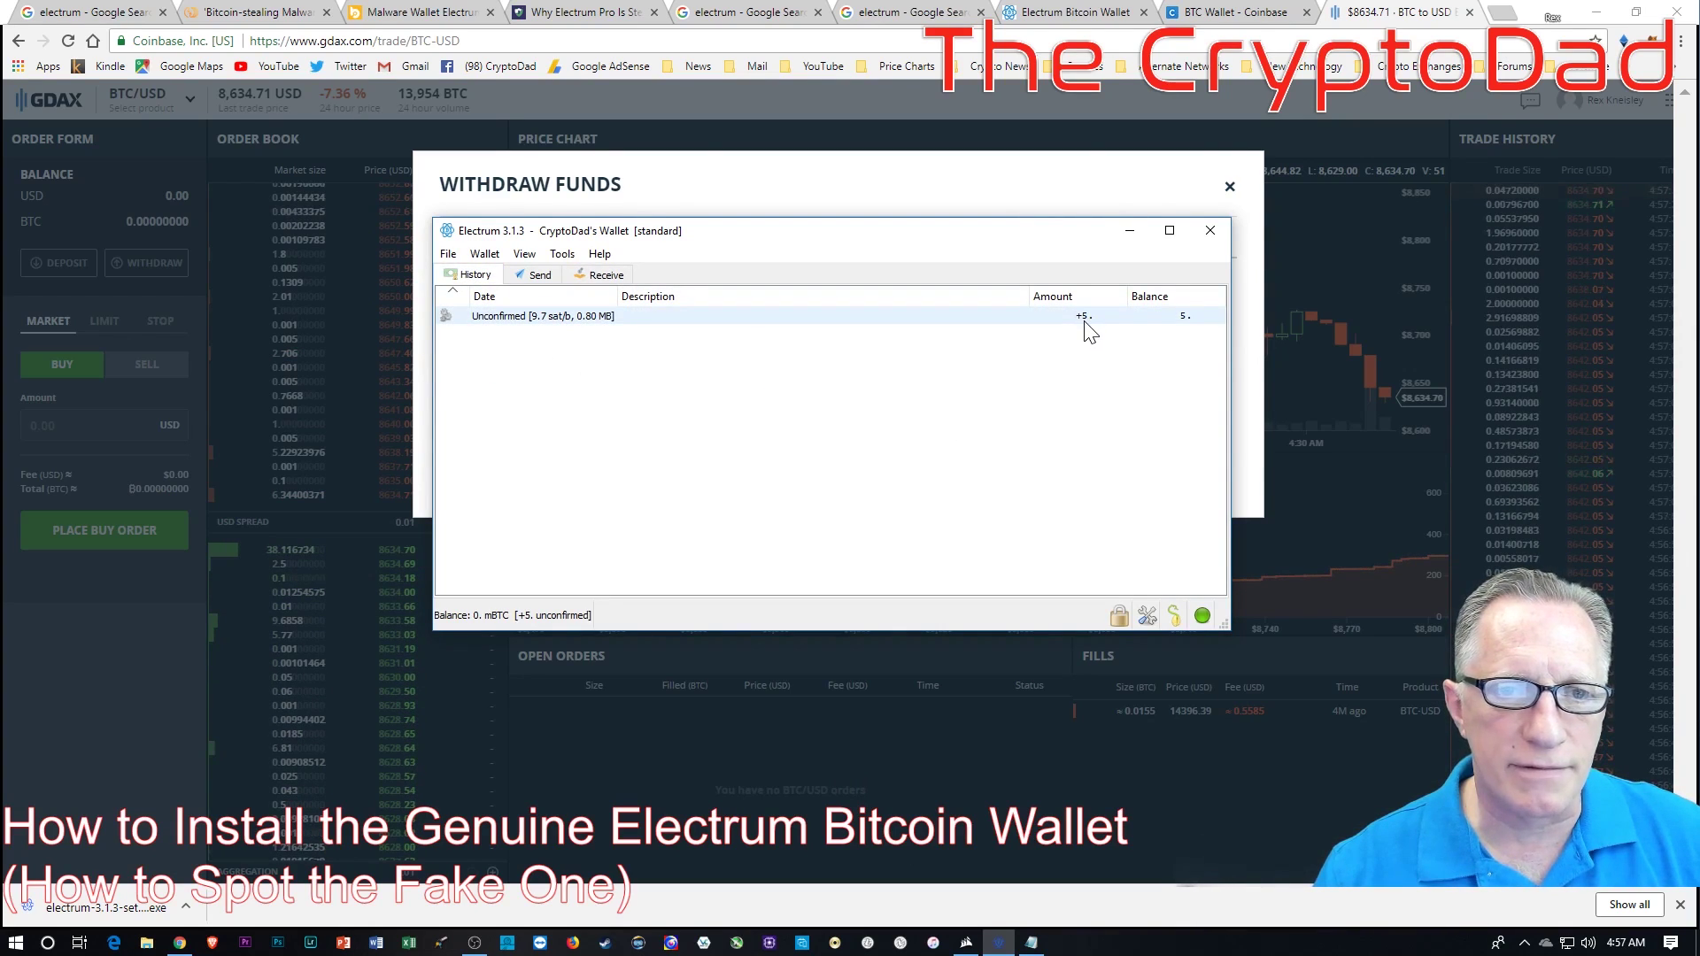
left_click(1599, 14)
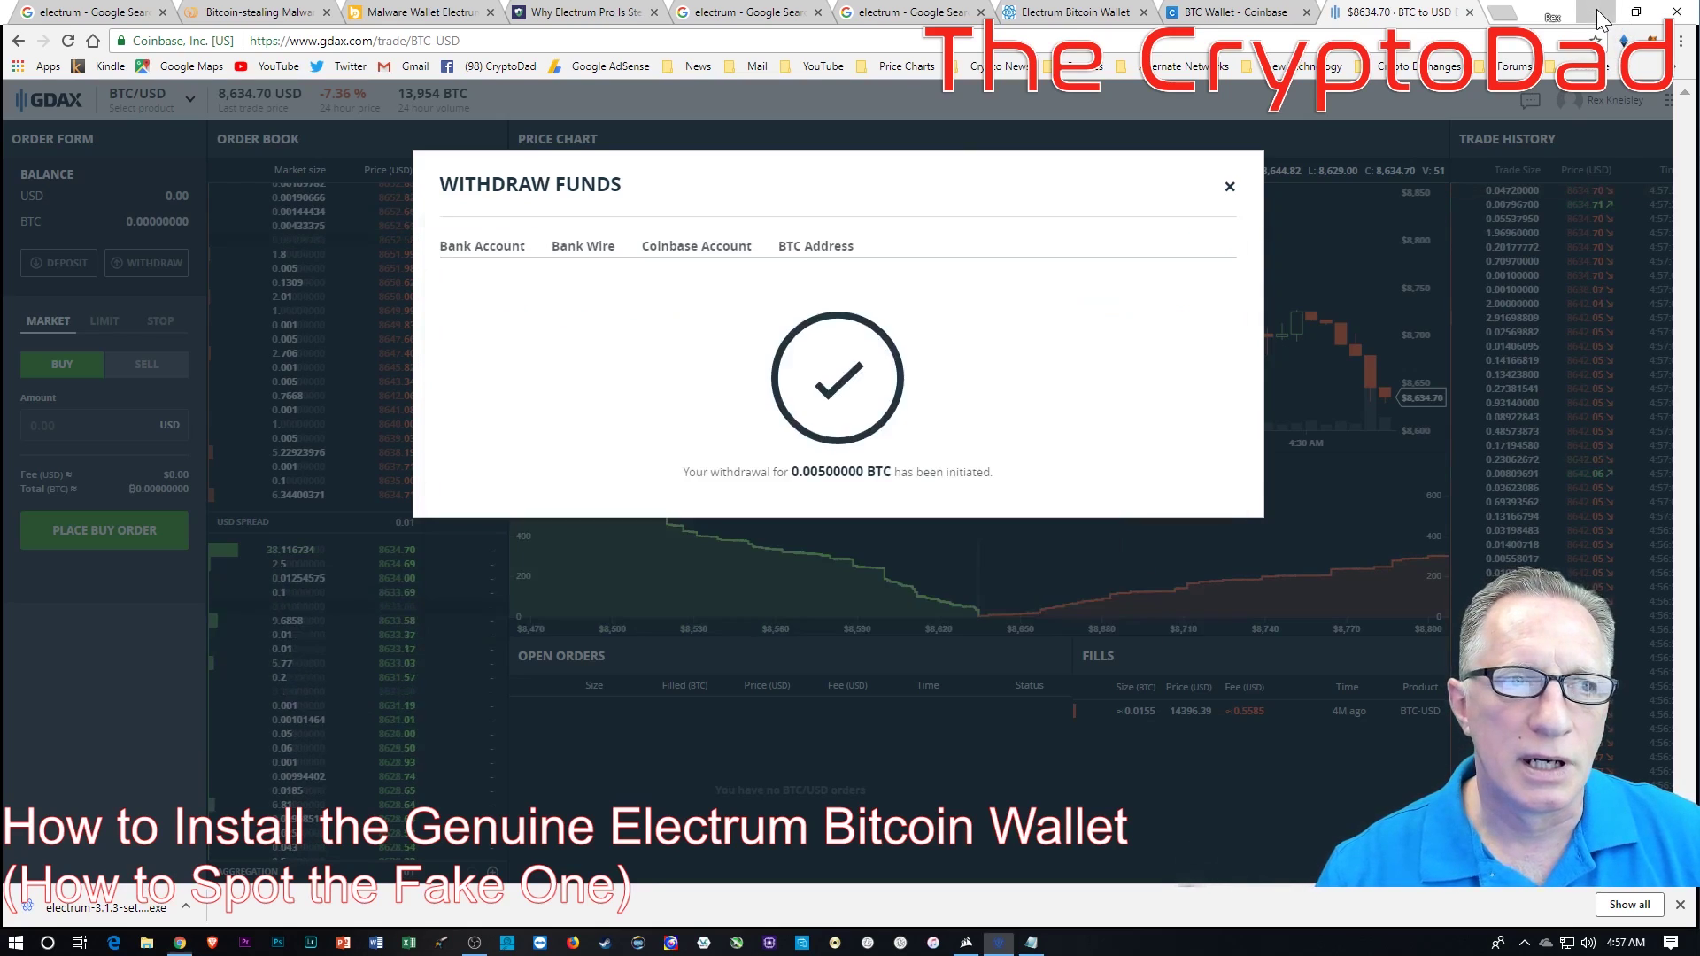
Minimize Chrome to reveal Electrum's History with the +5 mBTC unconfirmed deposit, then browse its menus.
left_click(1599, 14)
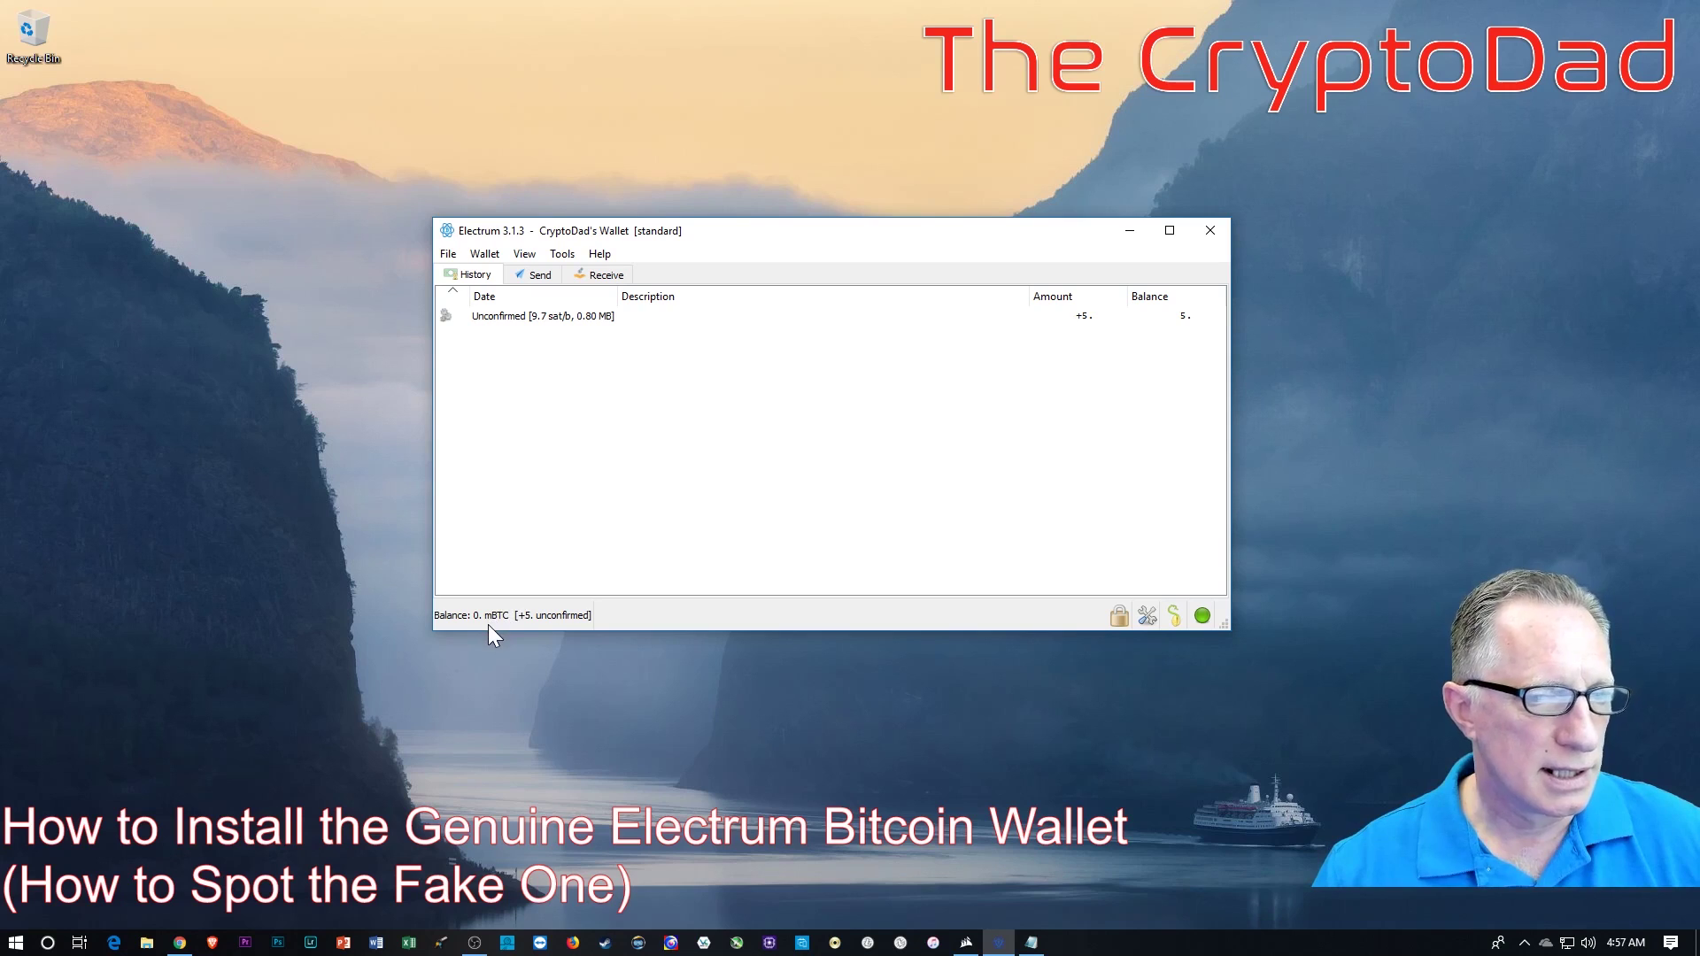
left_click(523, 255)
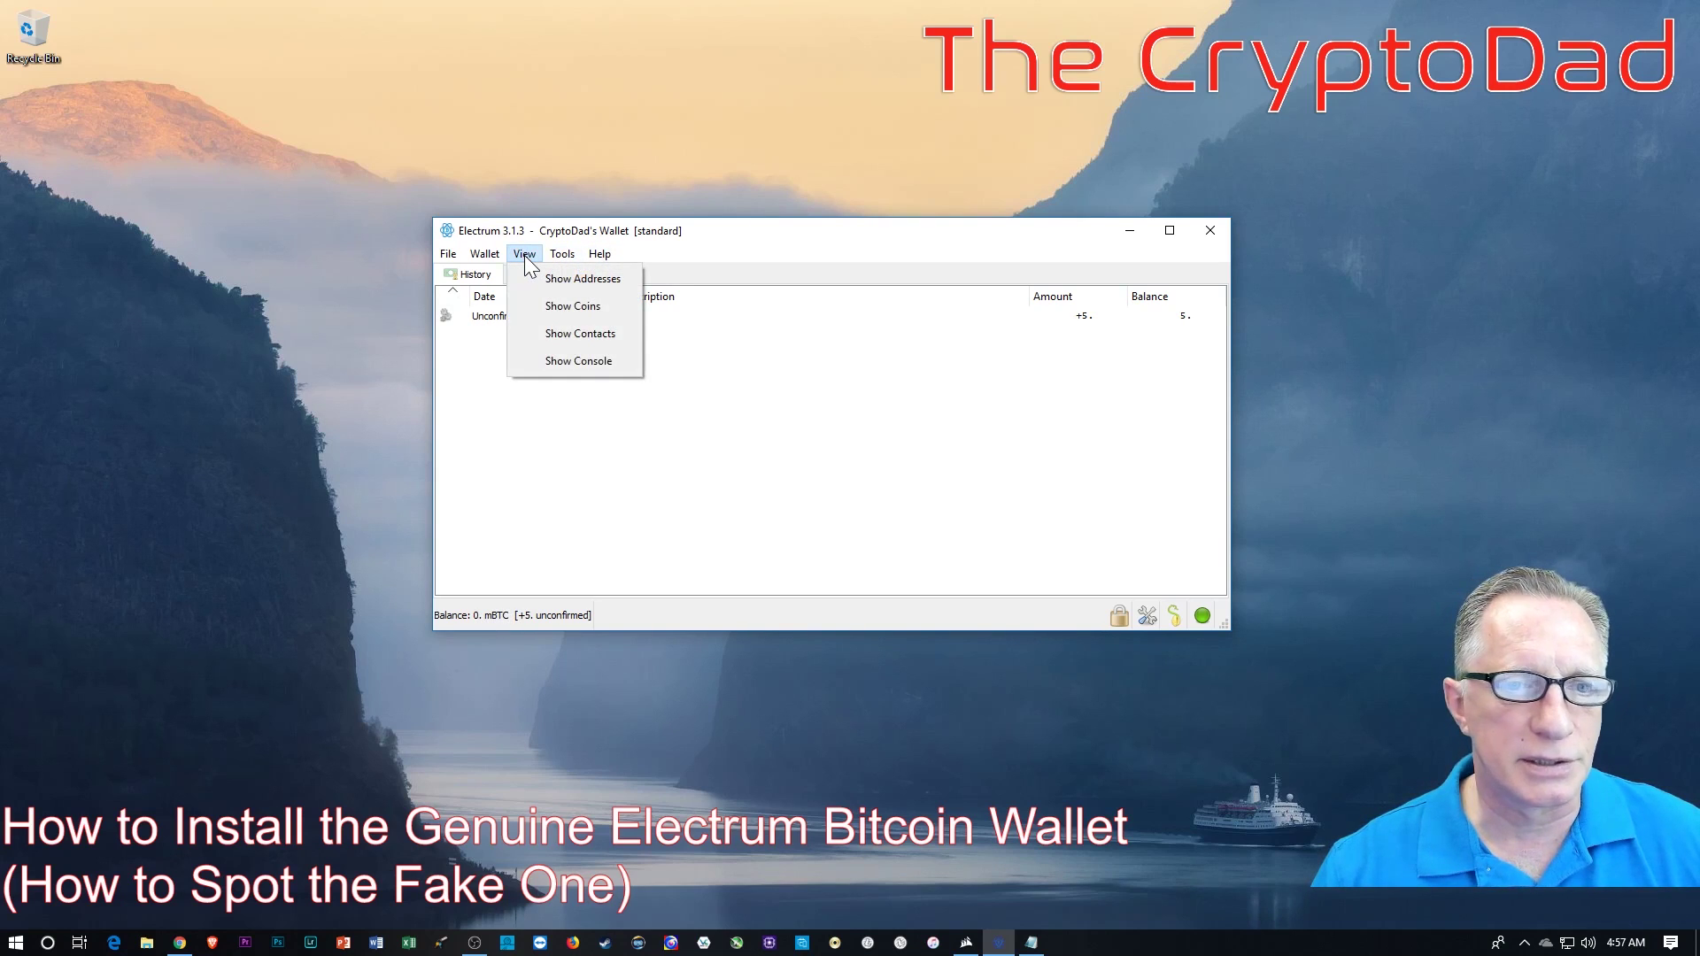
mouse_move(601, 252)
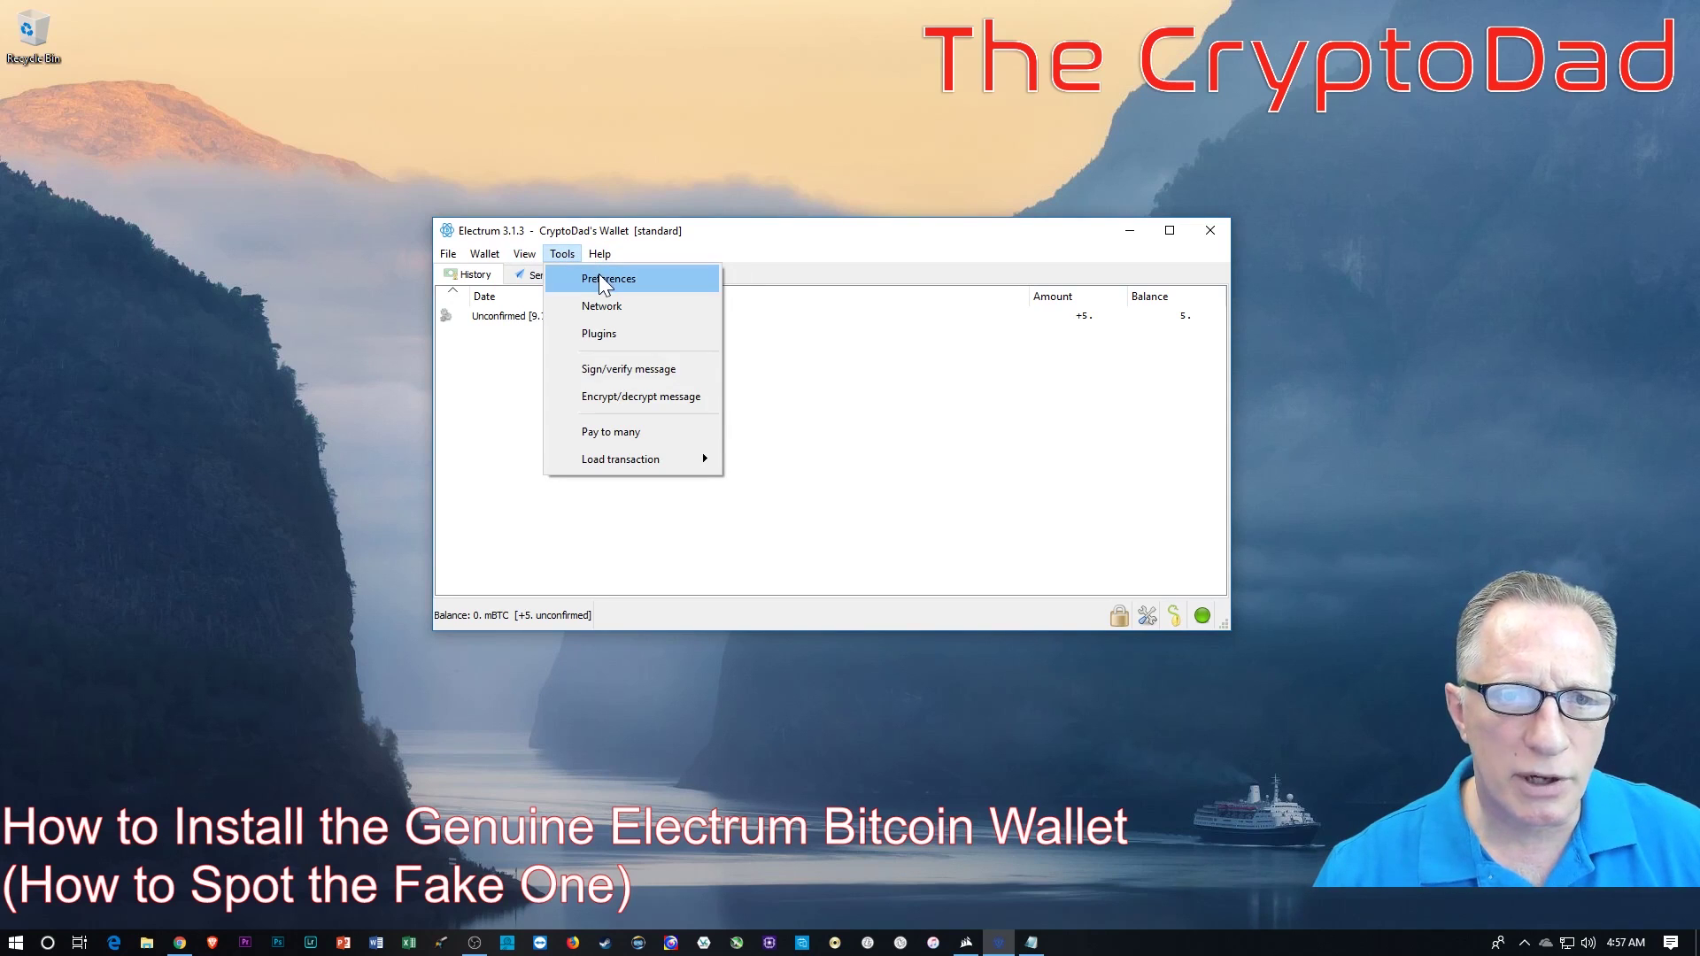
Change the base unit from mBTC to BTC in Preferences' Appearance settings.
left_click(593, 278)
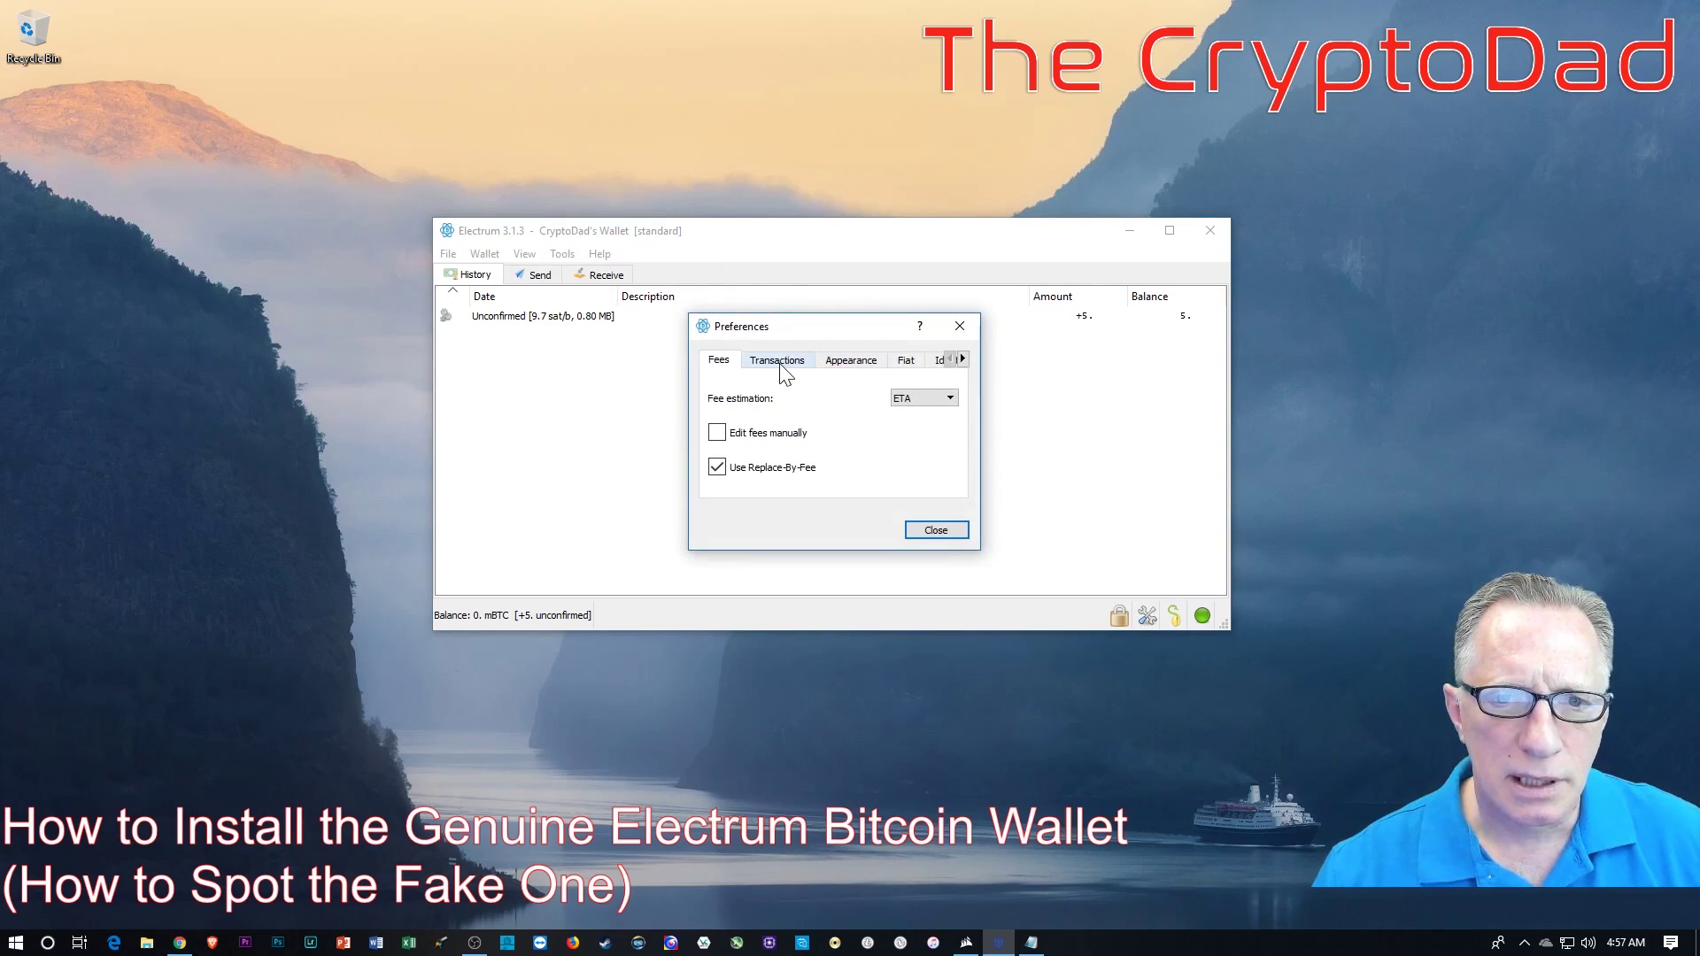
left_click(962, 359)
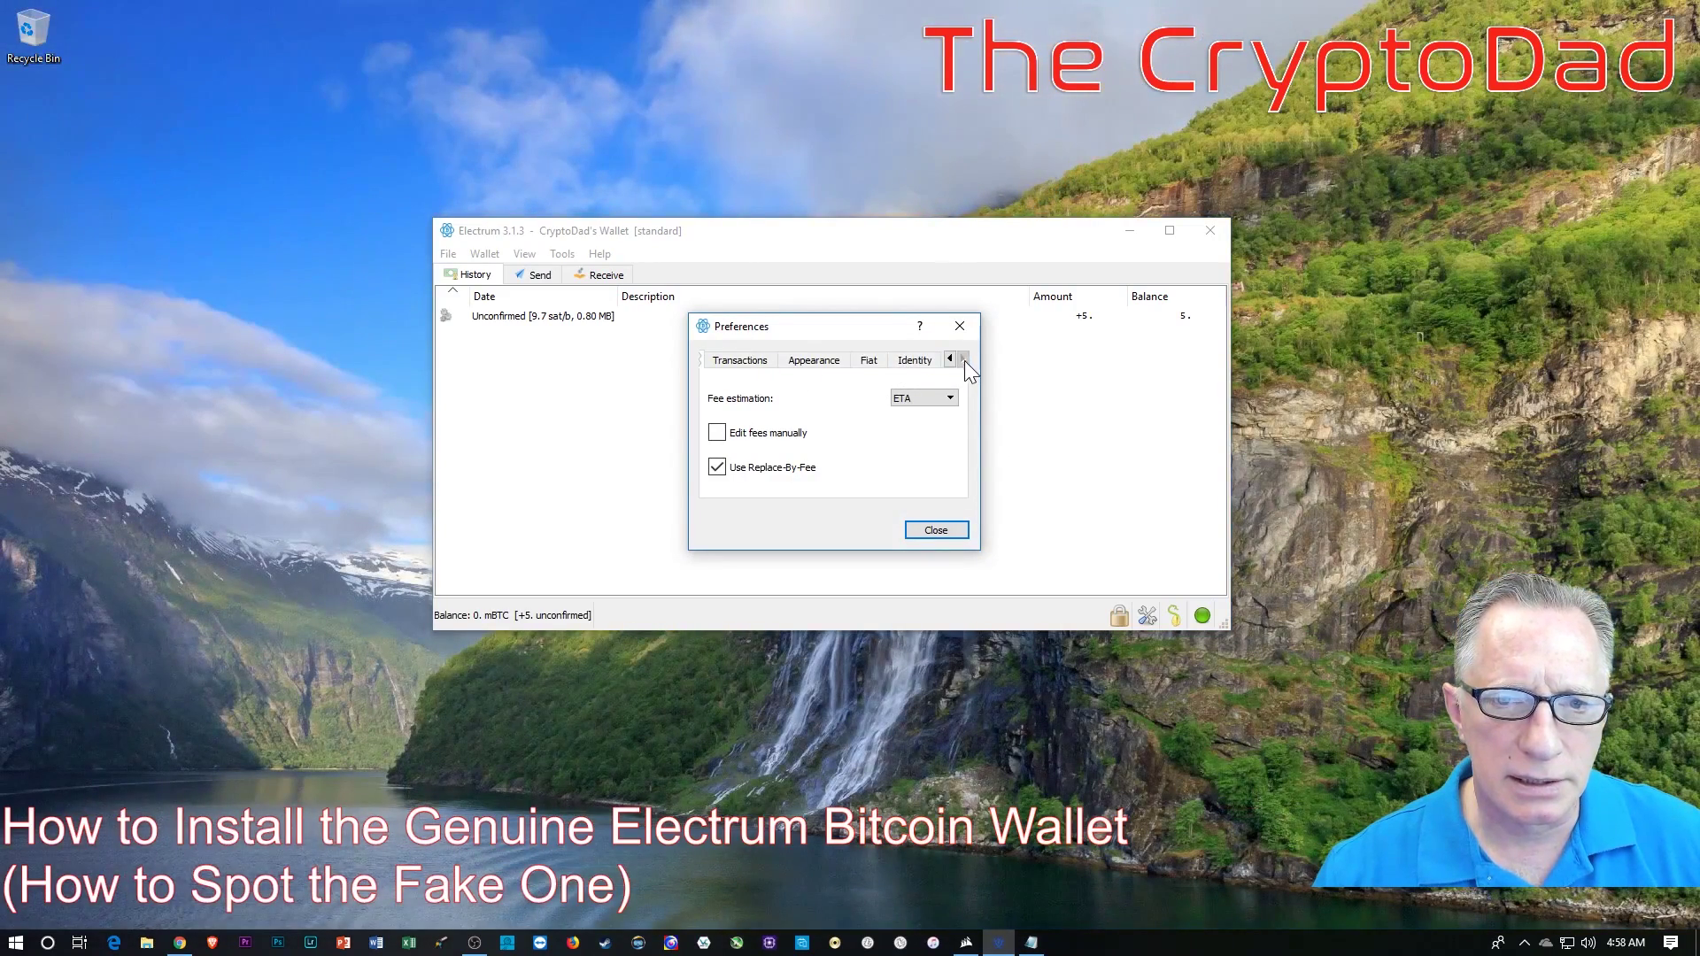
left_click(739, 367)
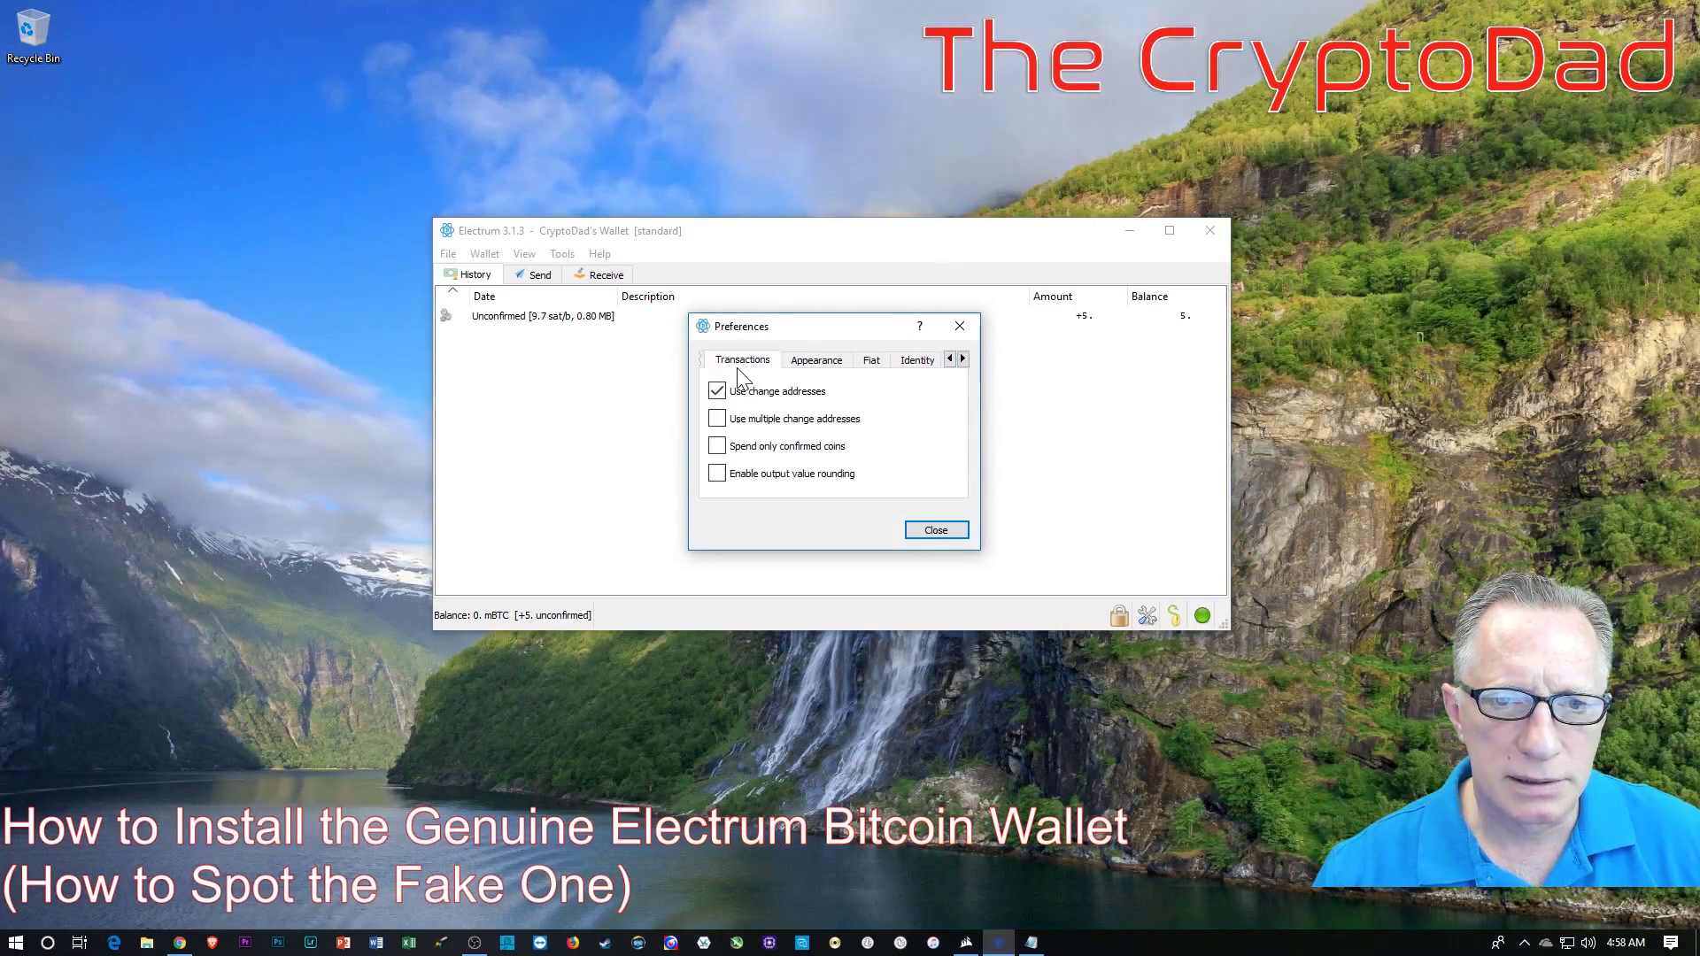
left_click(820, 365)
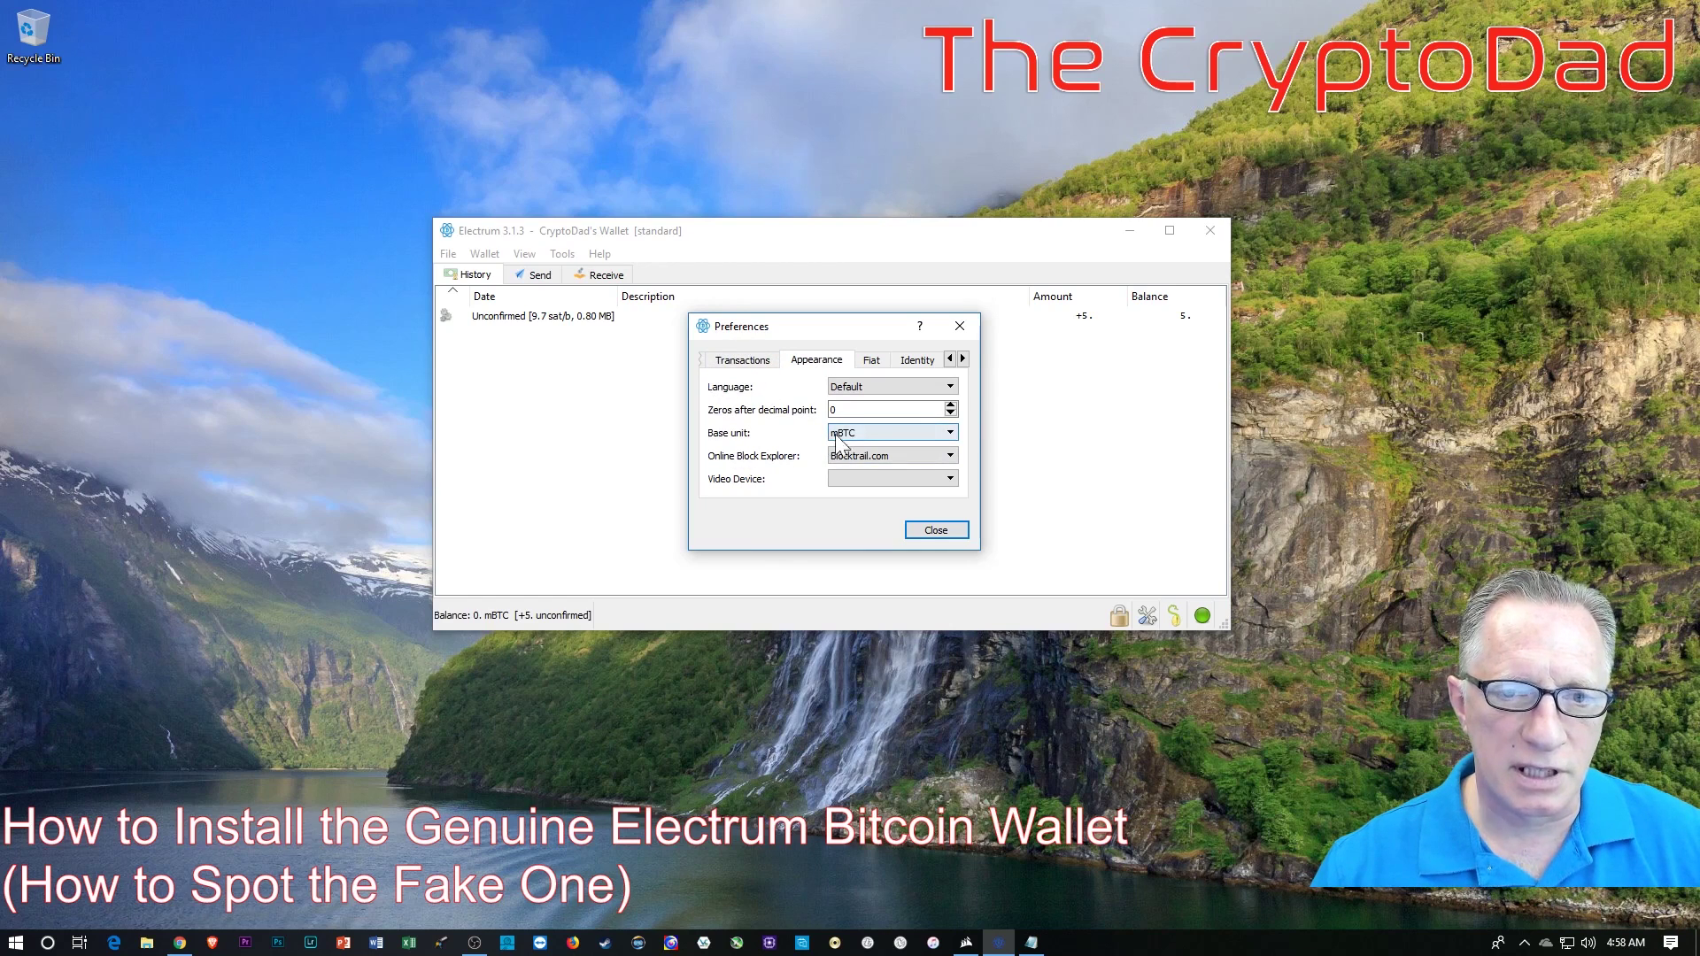
left_click(951, 436)
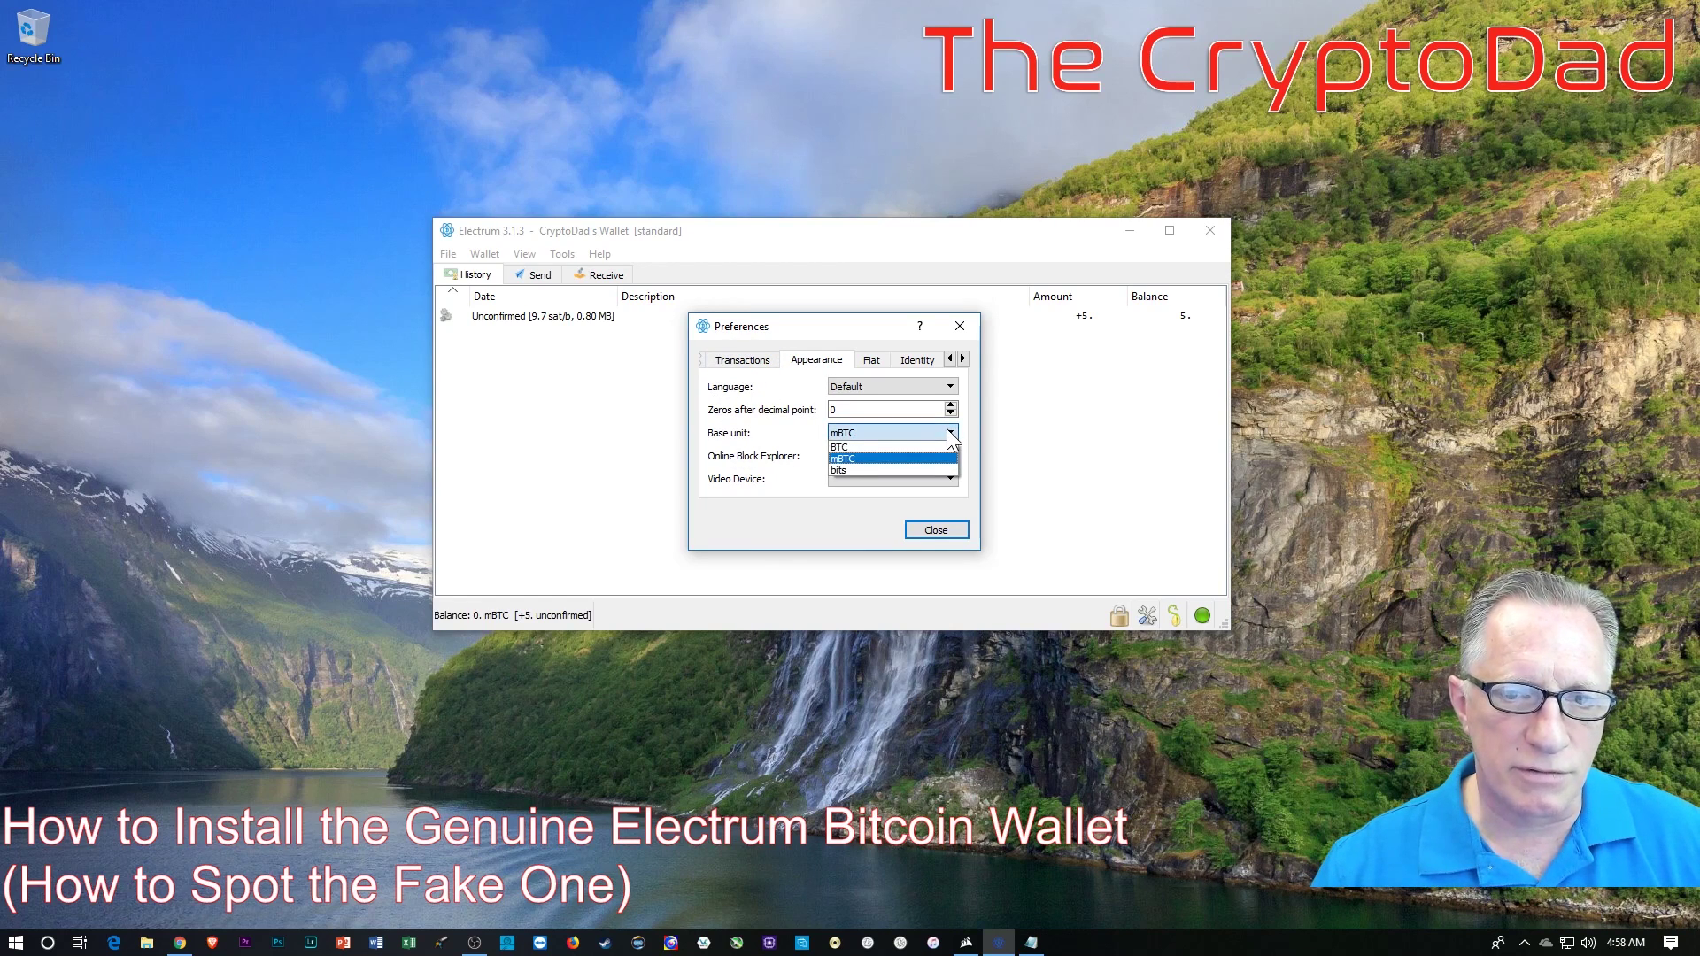
left_click(894, 447)
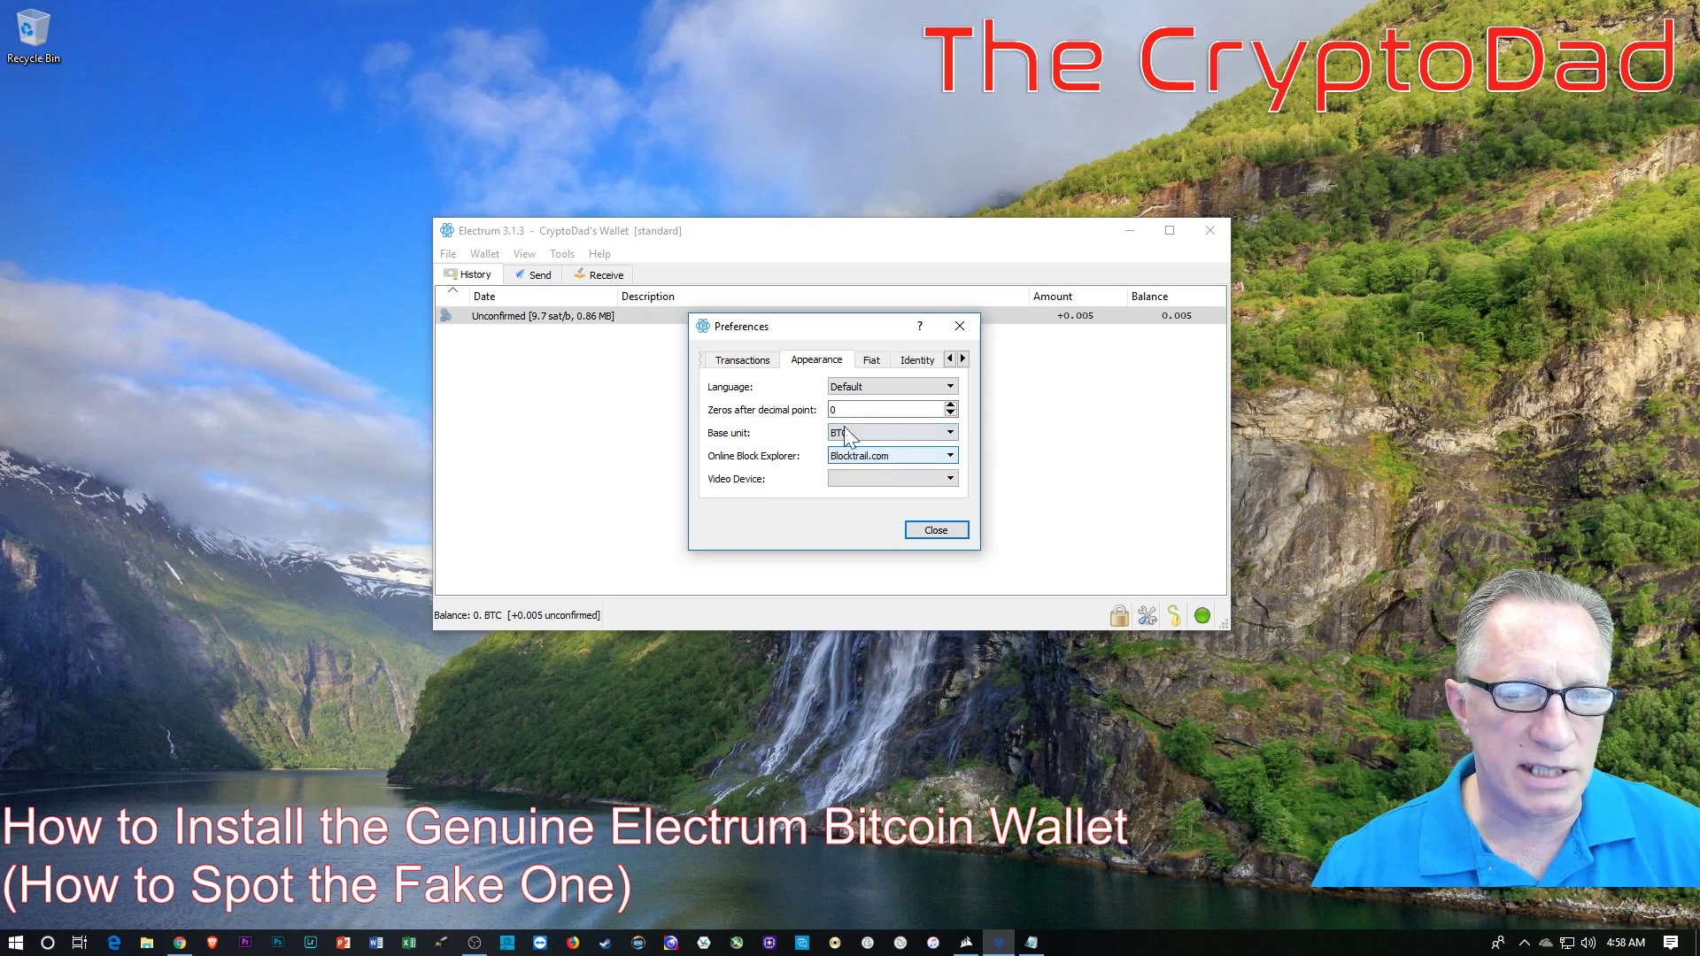
Close Preferences and shift the Electrum window slightly to the left.
left_click(940, 529)
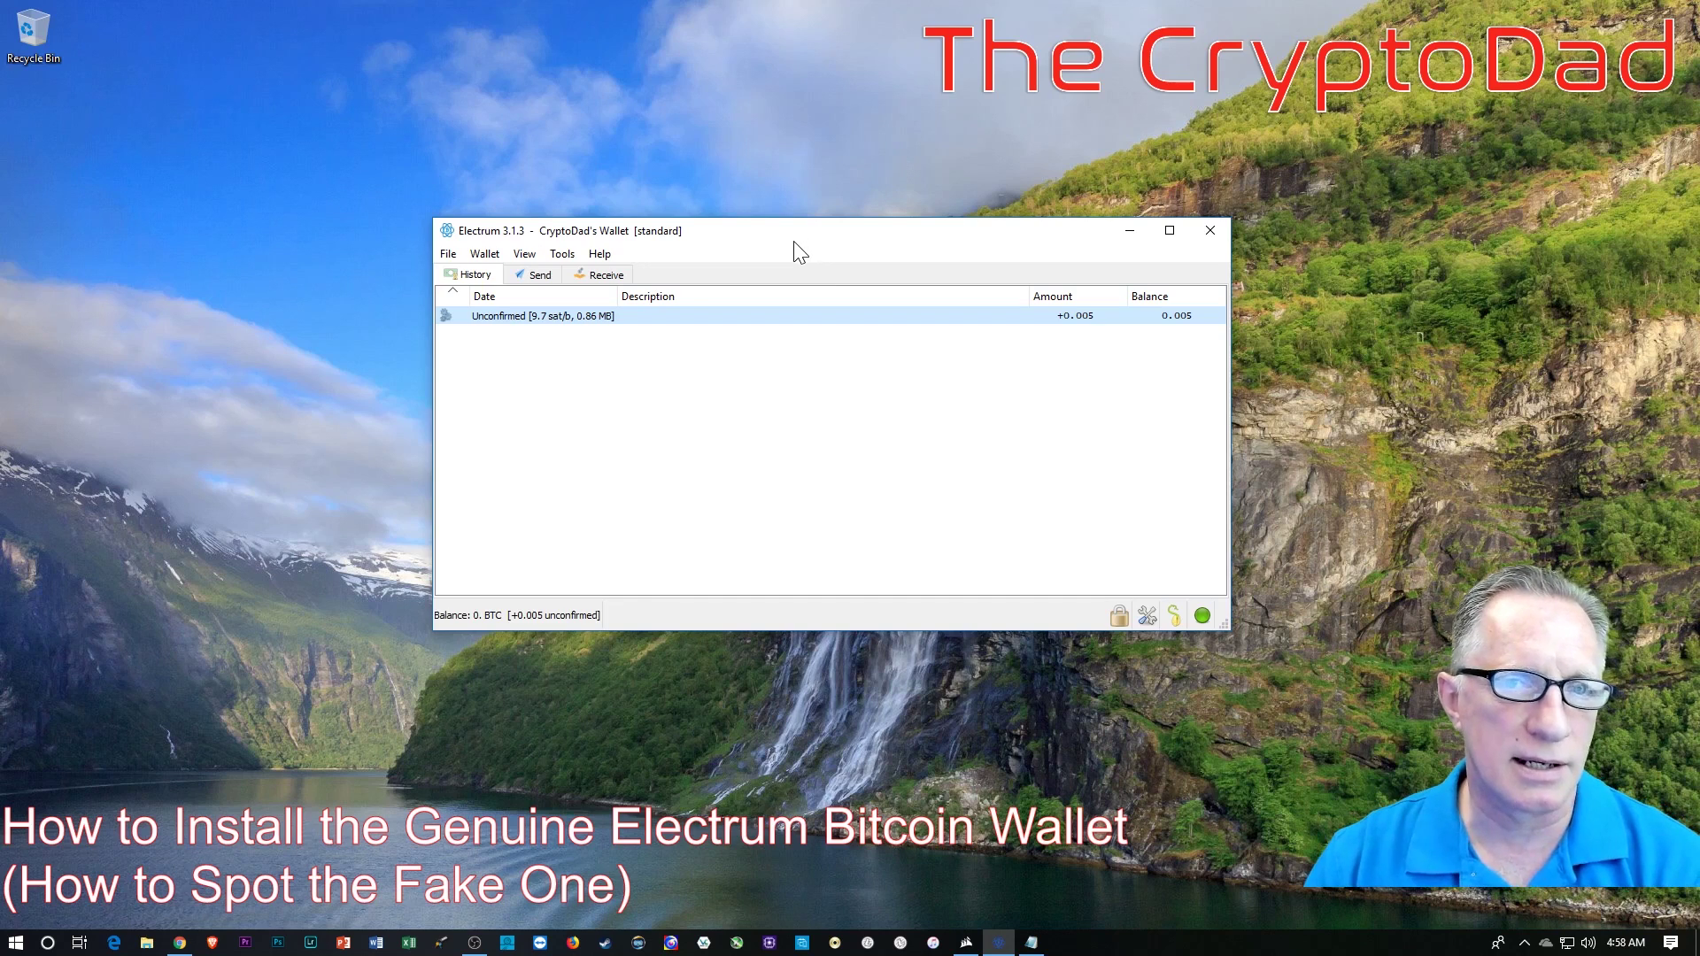
left_click_drag(806, 244, 782, 245)
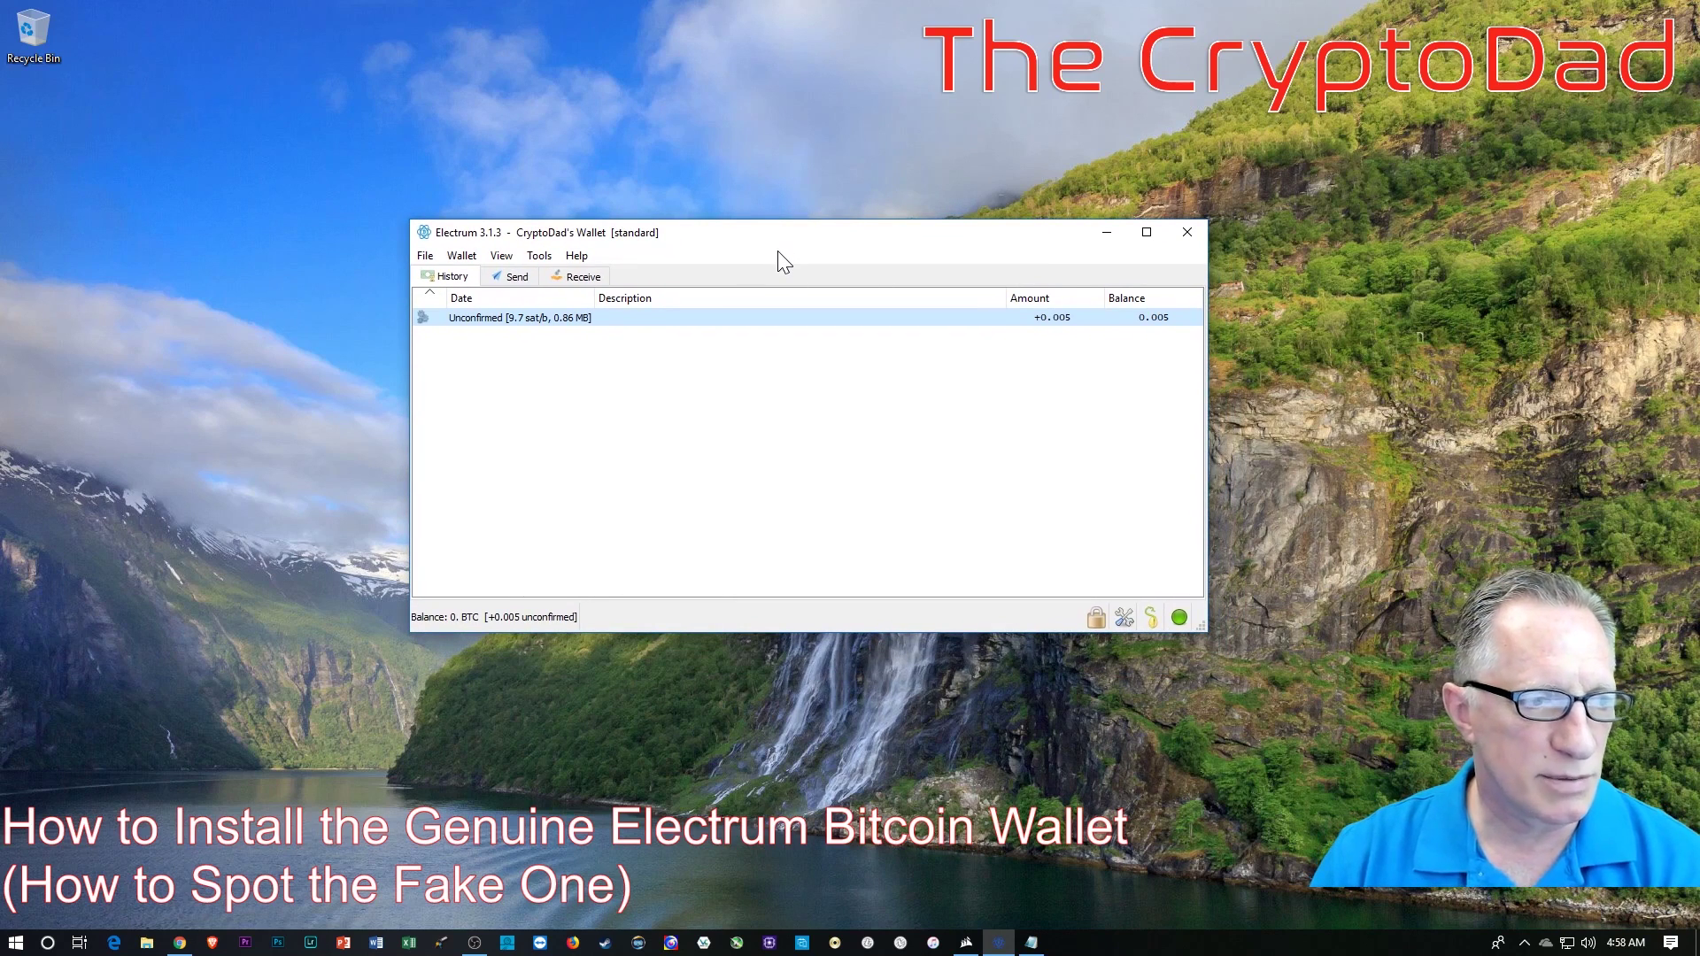